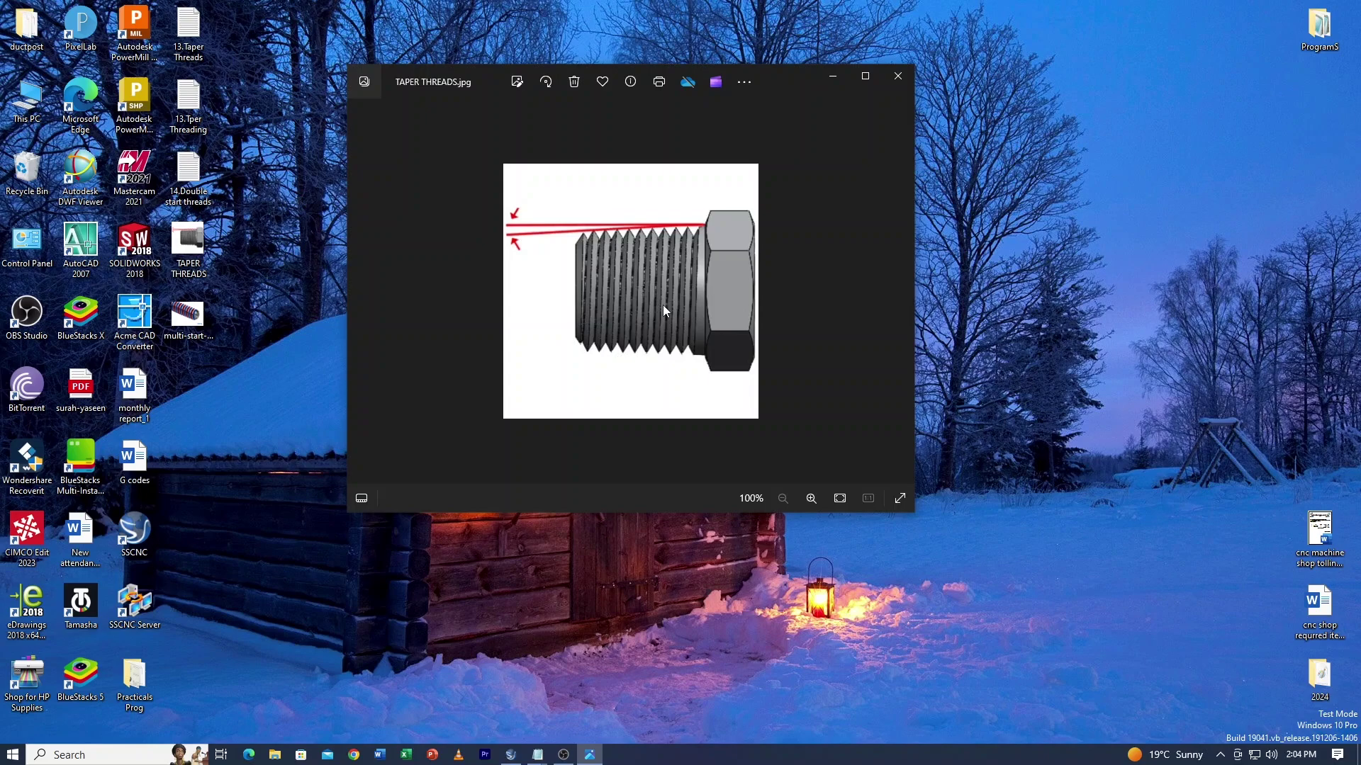
- View the TAPER THREADS.jpg image at full window size, then restore and minimize it
{"action": "left_click", "coordinate": [864, 76]}
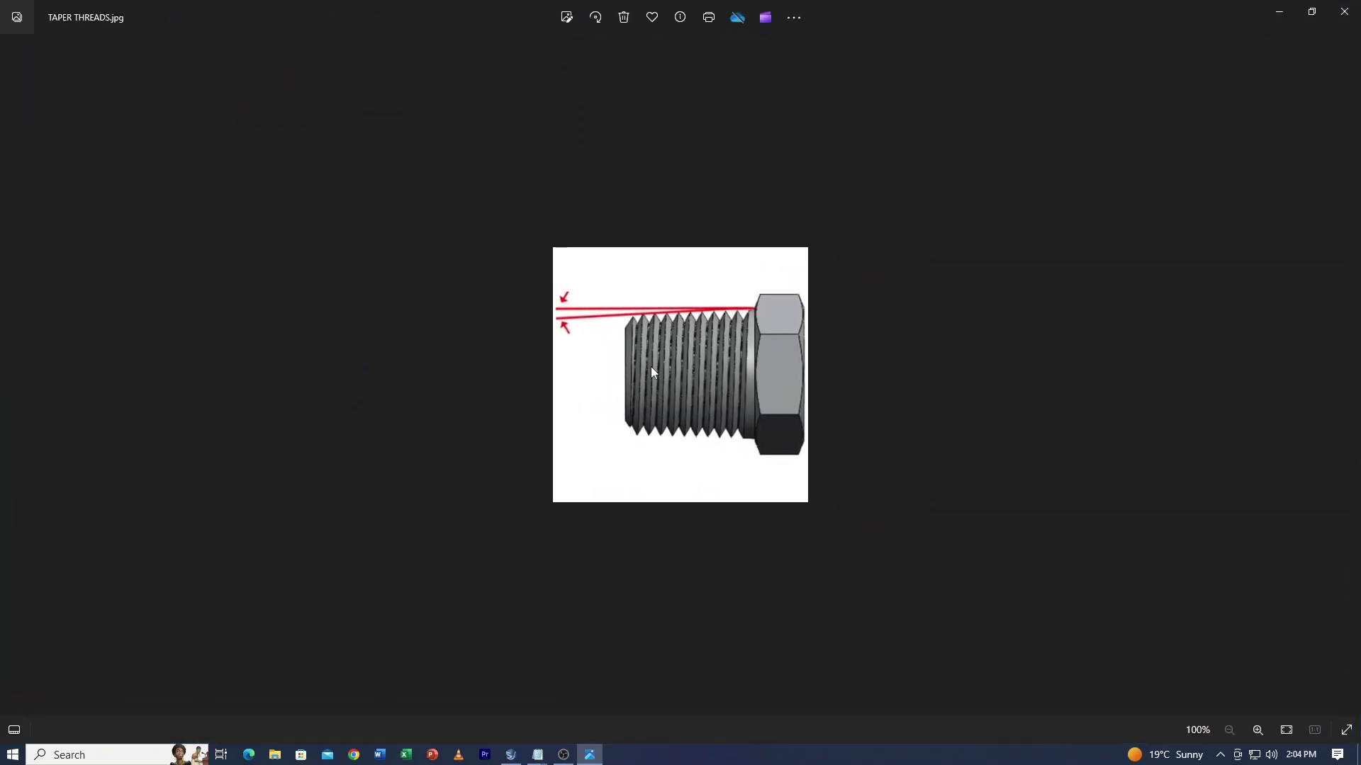
{"action": "left_click", "coordinate": [1311, 12]}
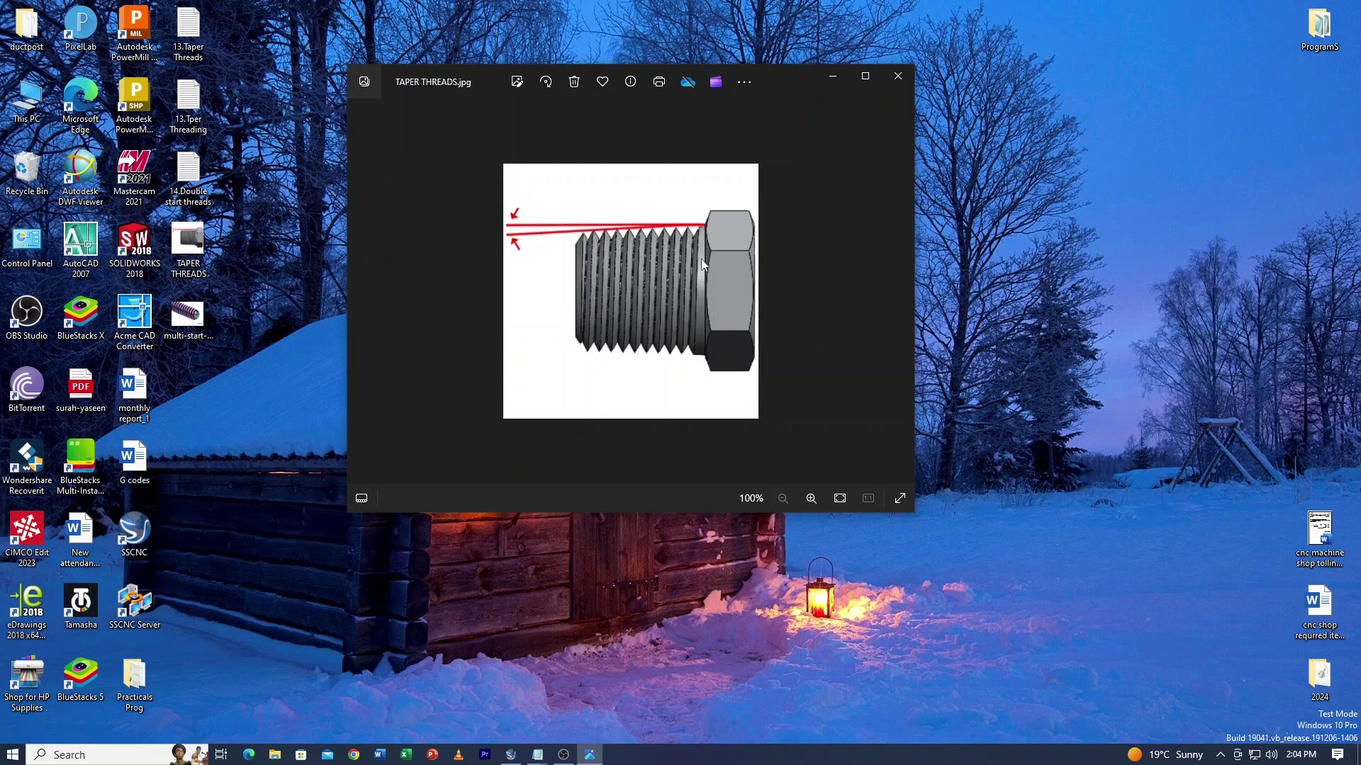
{"action": "left_click", "coordinate": [832, 80]}
- Bring up the 13.Taper Threads program in Notepad and examine its code, especially the G92 threading line
{"action": "mouse_move", "coordinate": [538, 753]}
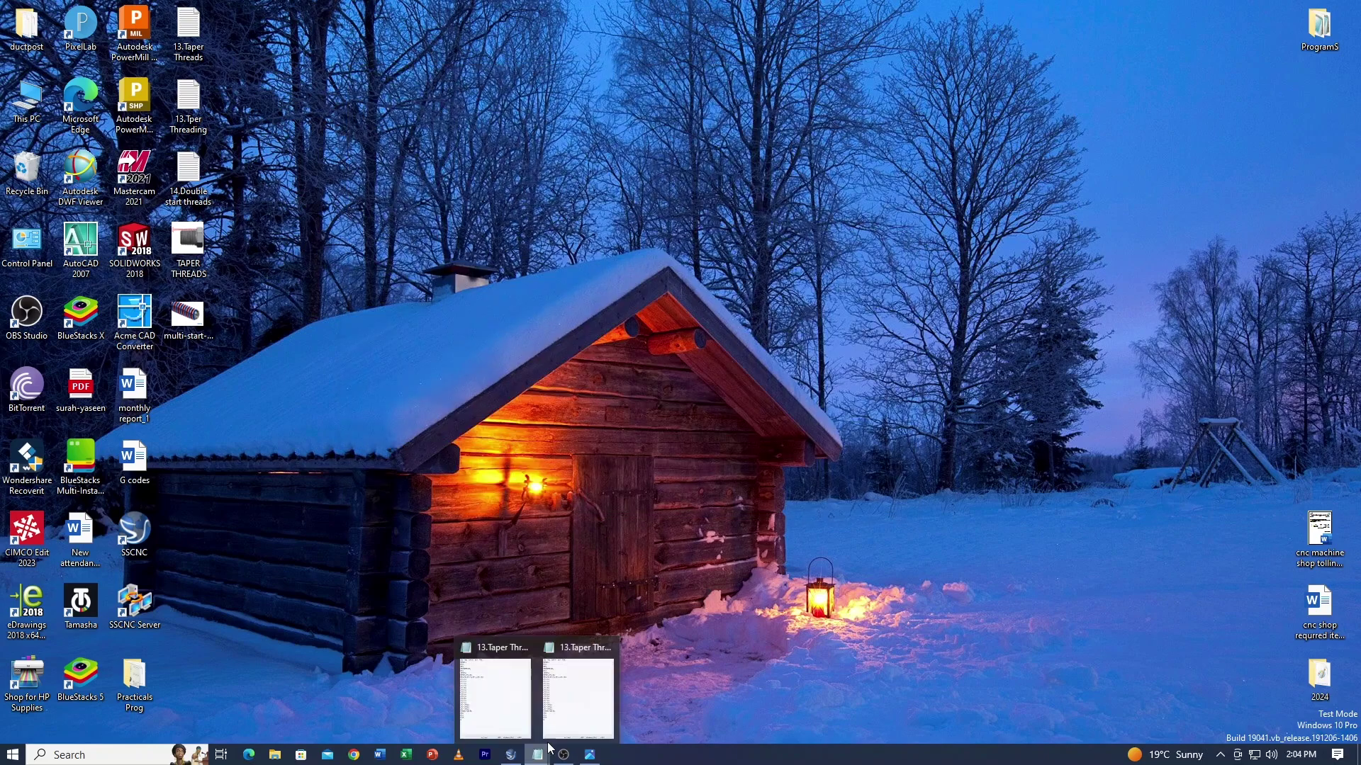
{"action": "left_click", "coordinate": [565, 688]}
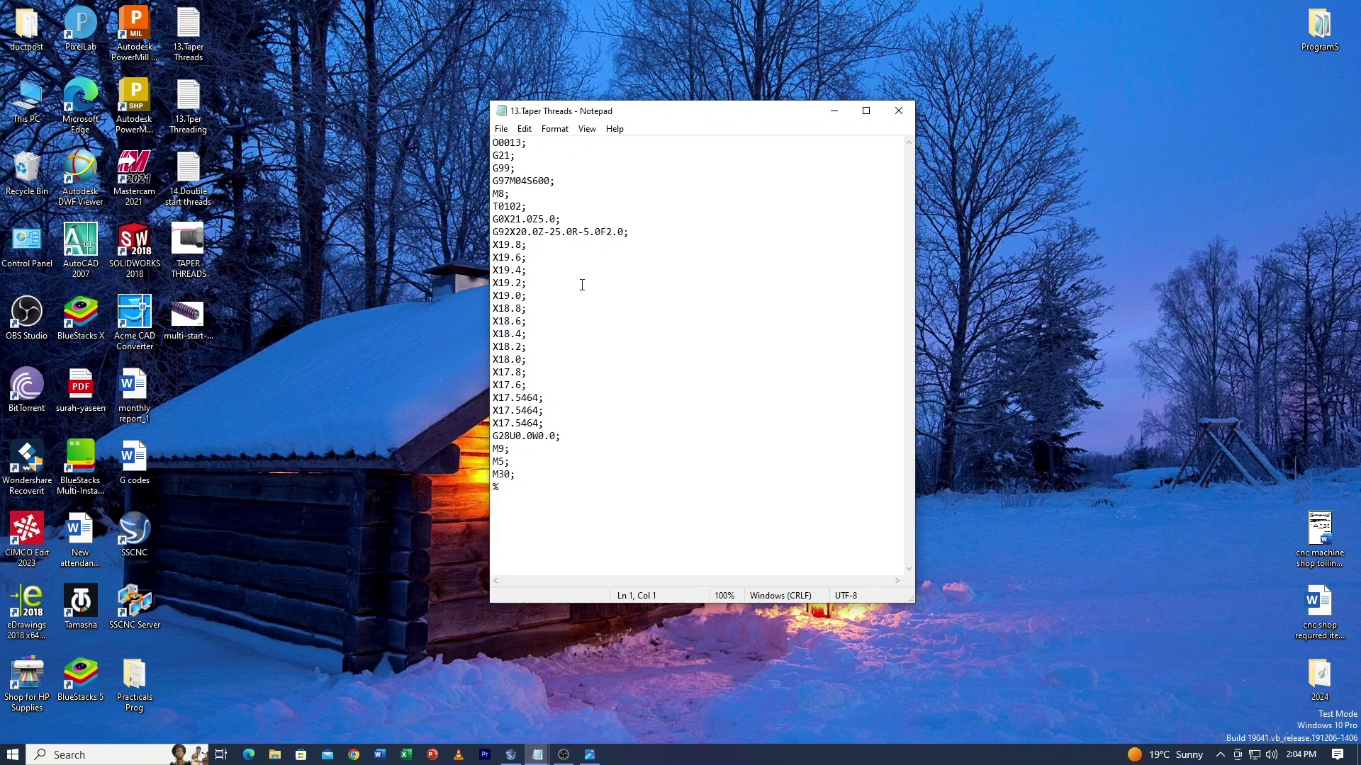
{"action": "left_click_drag", "start_coordinate": [494, 141], "coordinate": [621, 522]}
{"action": "left_click", "coordinate": [644, 423]}
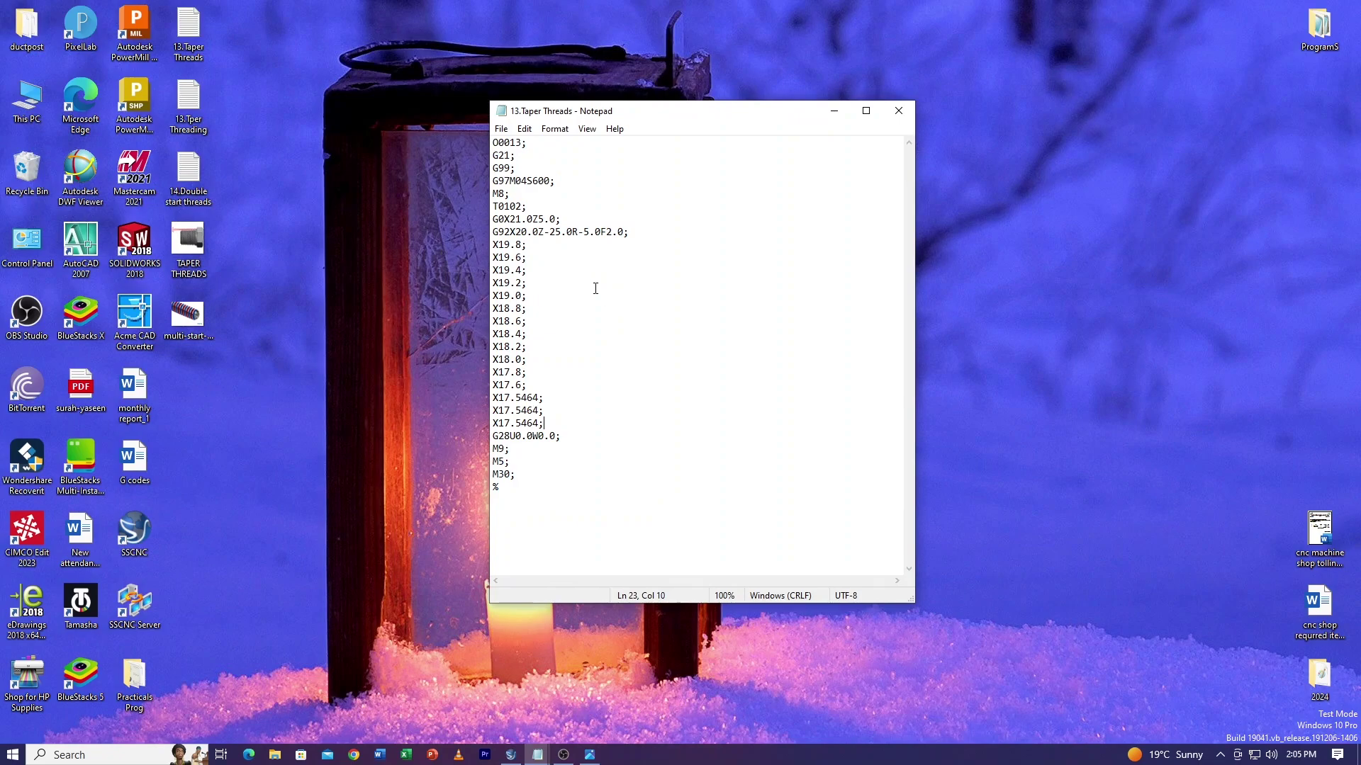
{"action": "left_click_drag", "start_coordinate": [494, 230], "coordinate": [637, 239]}
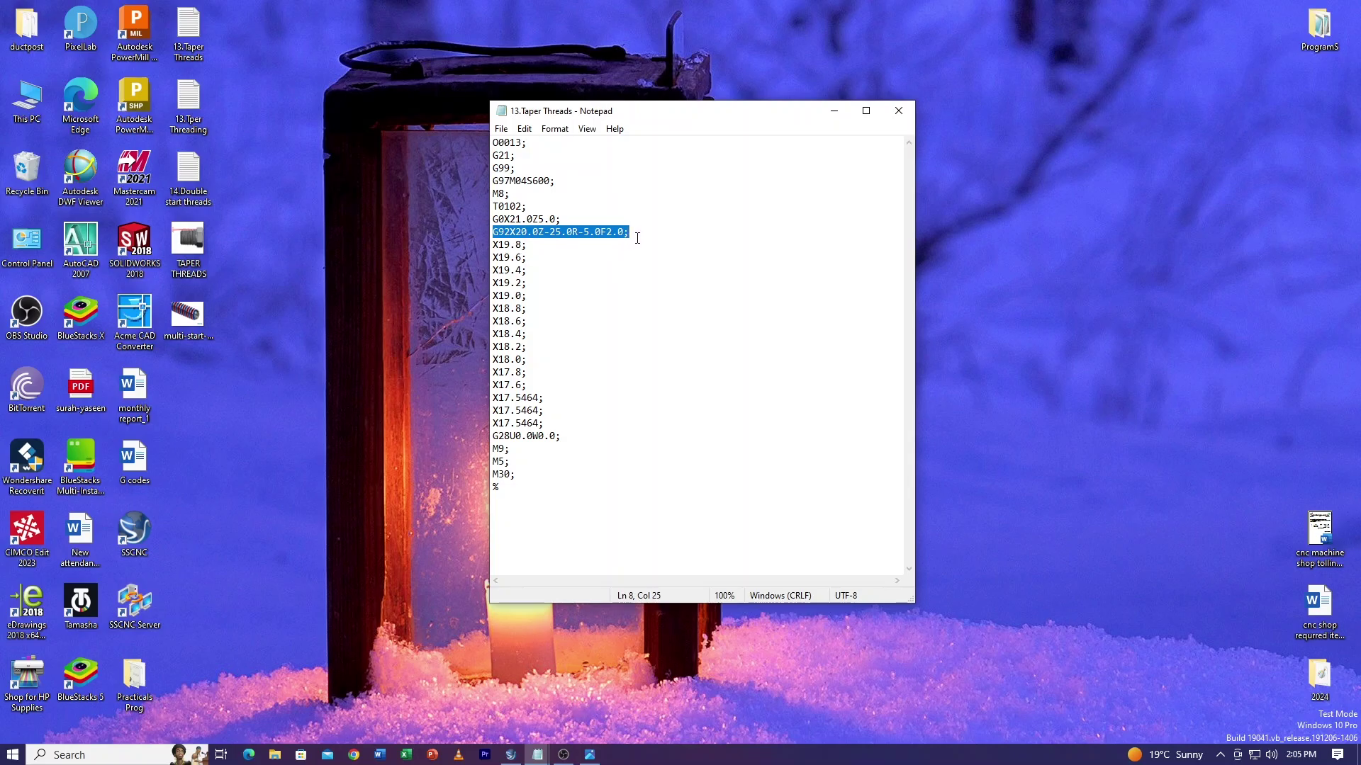
{"action": "left_click", "coordinate": [586, 265]}
{"action": "left_click", "coordinate": [834, 111]}
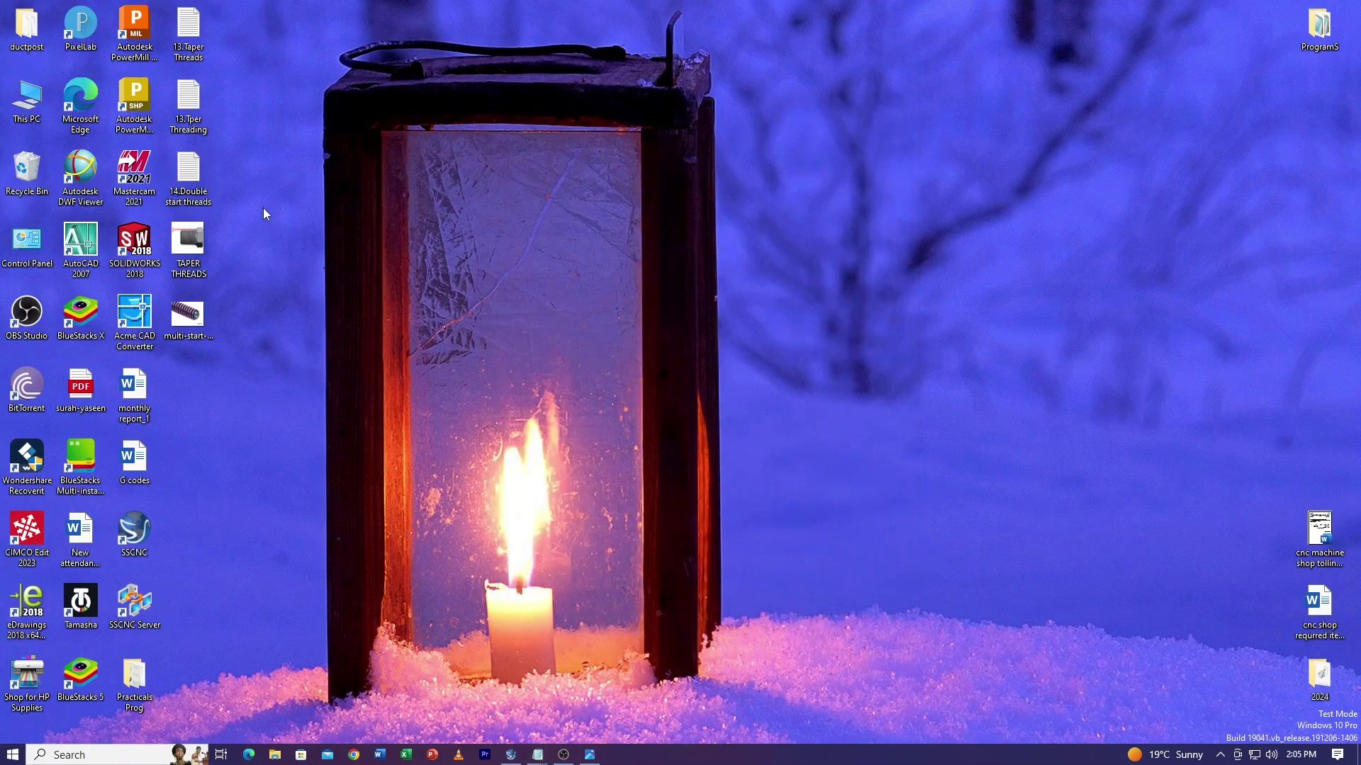
- Open the 13.Tper Threading text file from the desktop and examine its two G76 threading cycle lines
{"action": "double_click", "coordinate": [201, 117]}
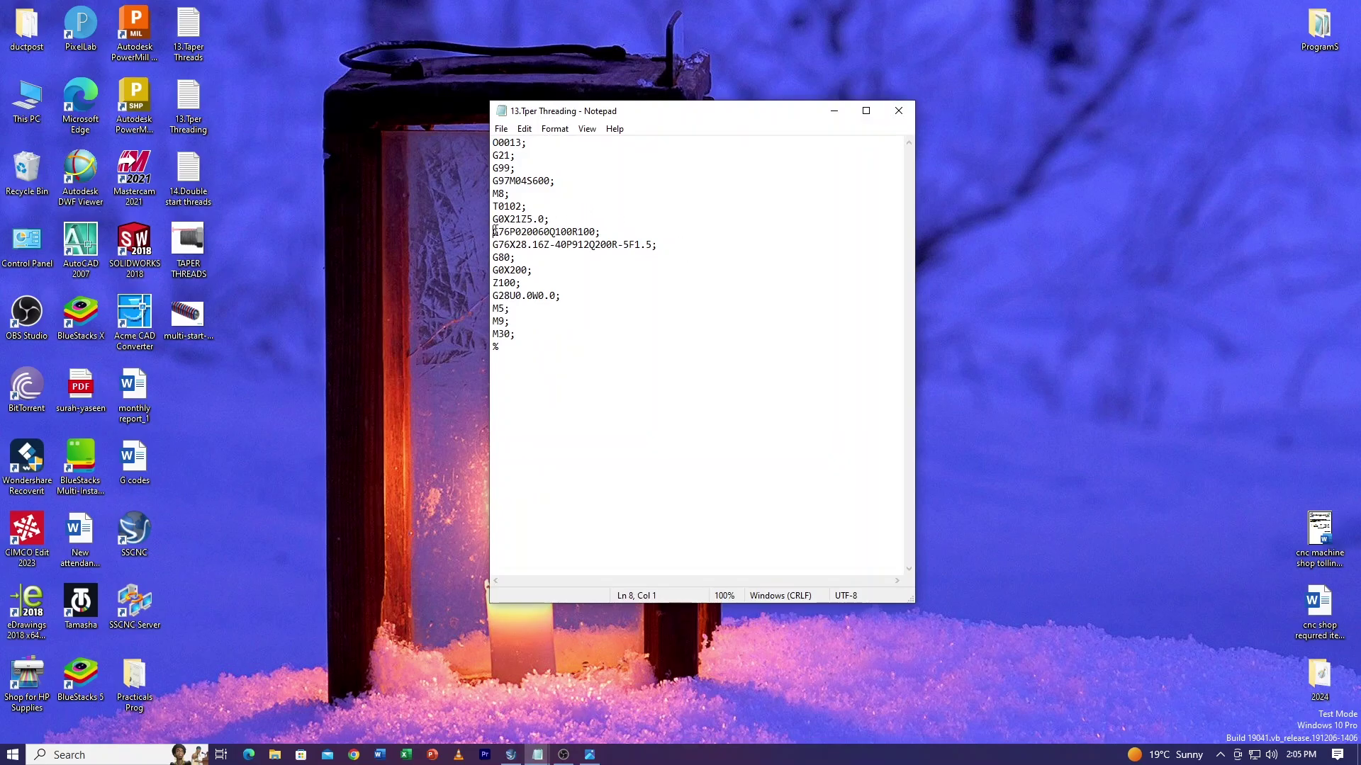
{"action": "left_click_drag", "start_coordinate": [494, 232], "coordinate": [662, 248]}
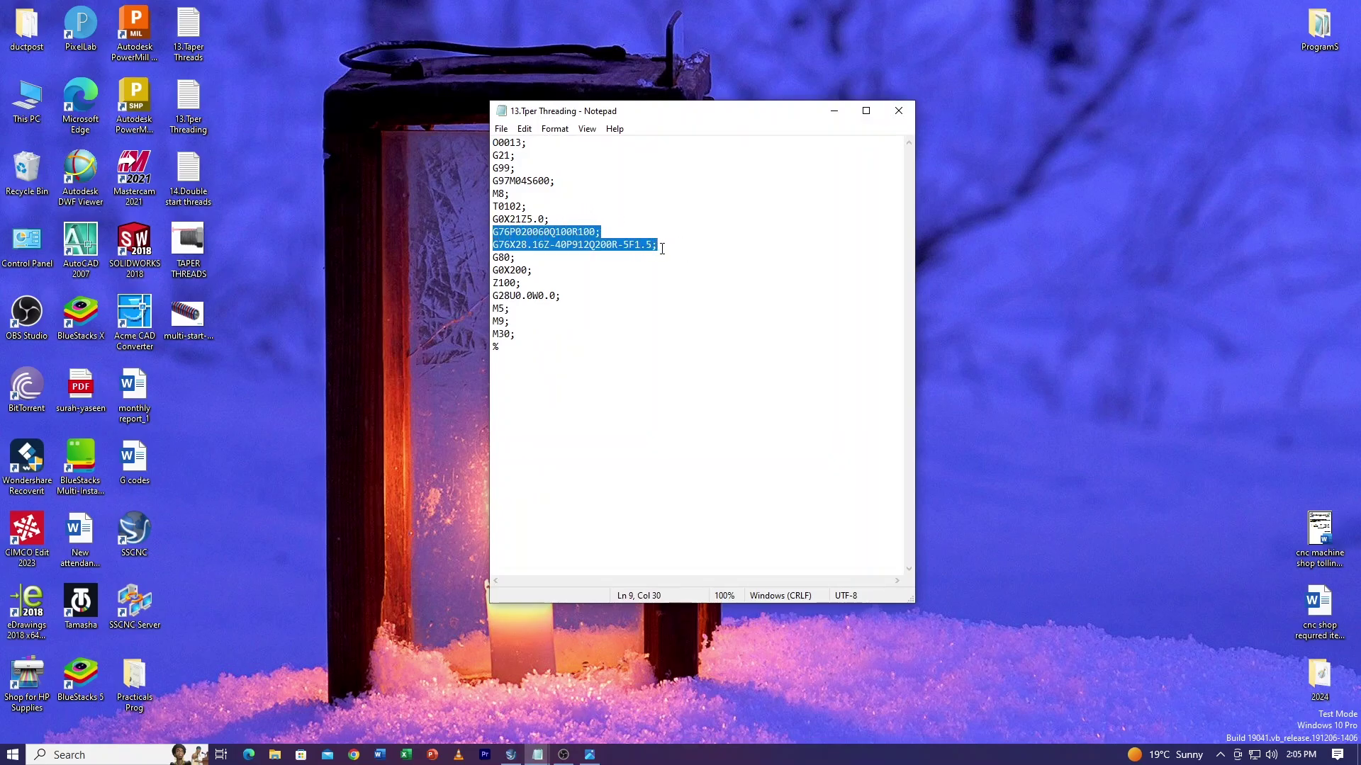
{"action": "left_click", "coordinate": [668, 279]}
{"action": "left_click", "coordinate": [617, 294]}
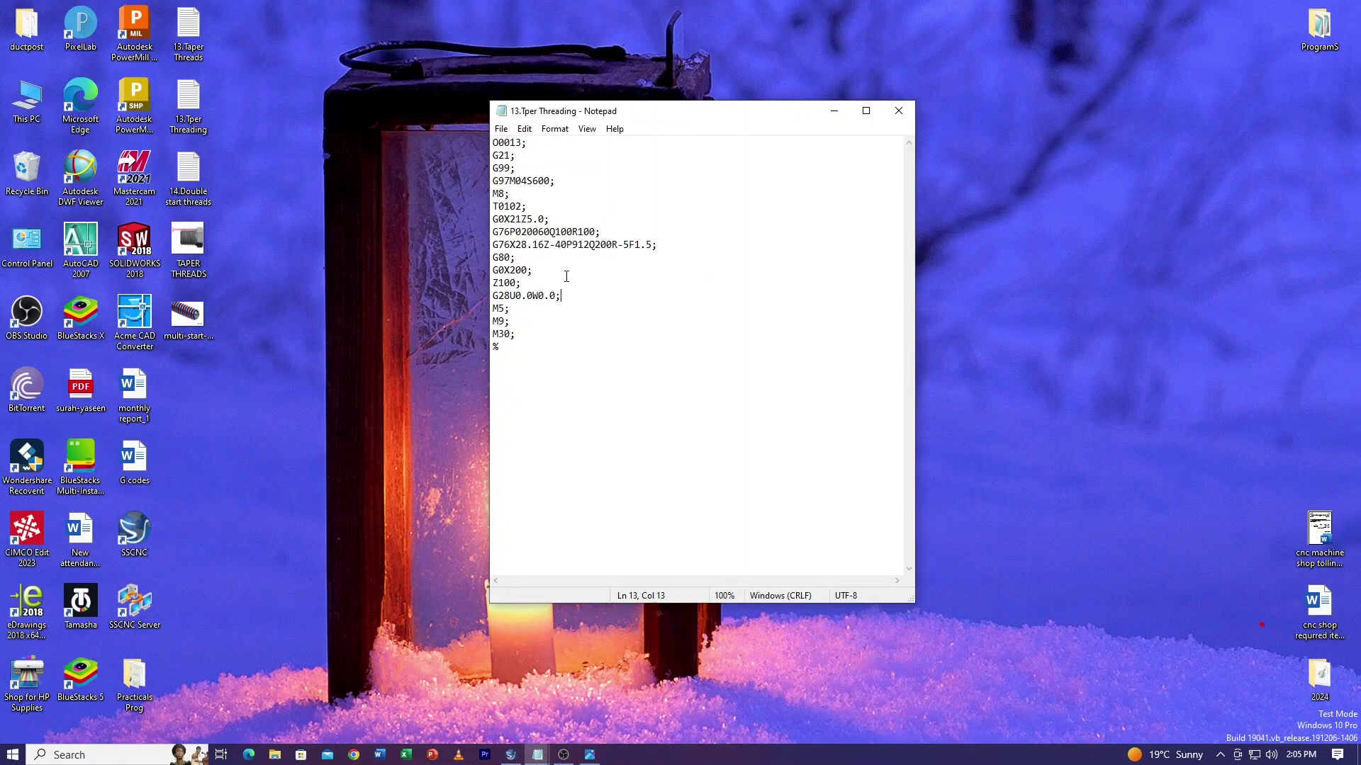
{"action": "key", "text": "ctrl+Home"}
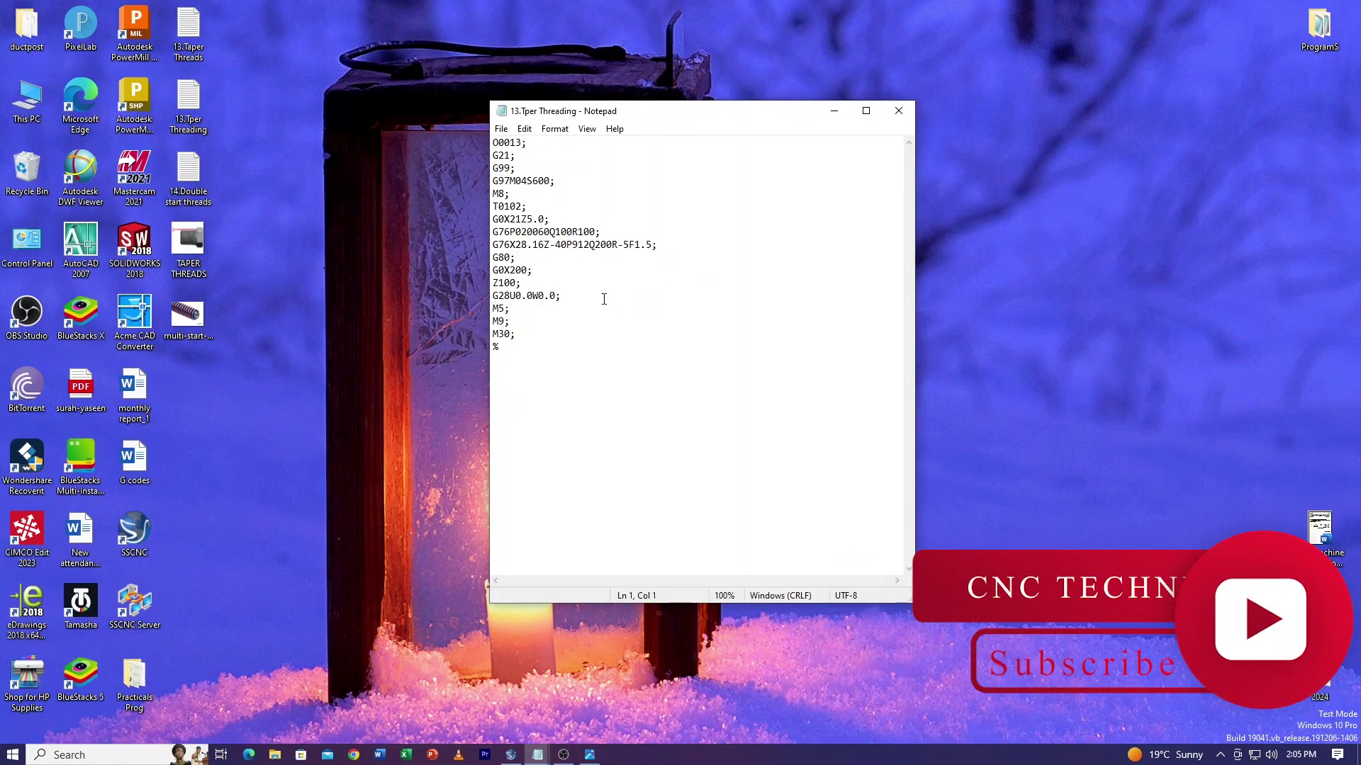
{"action": "left_click", "coordinate": [560, 273]}
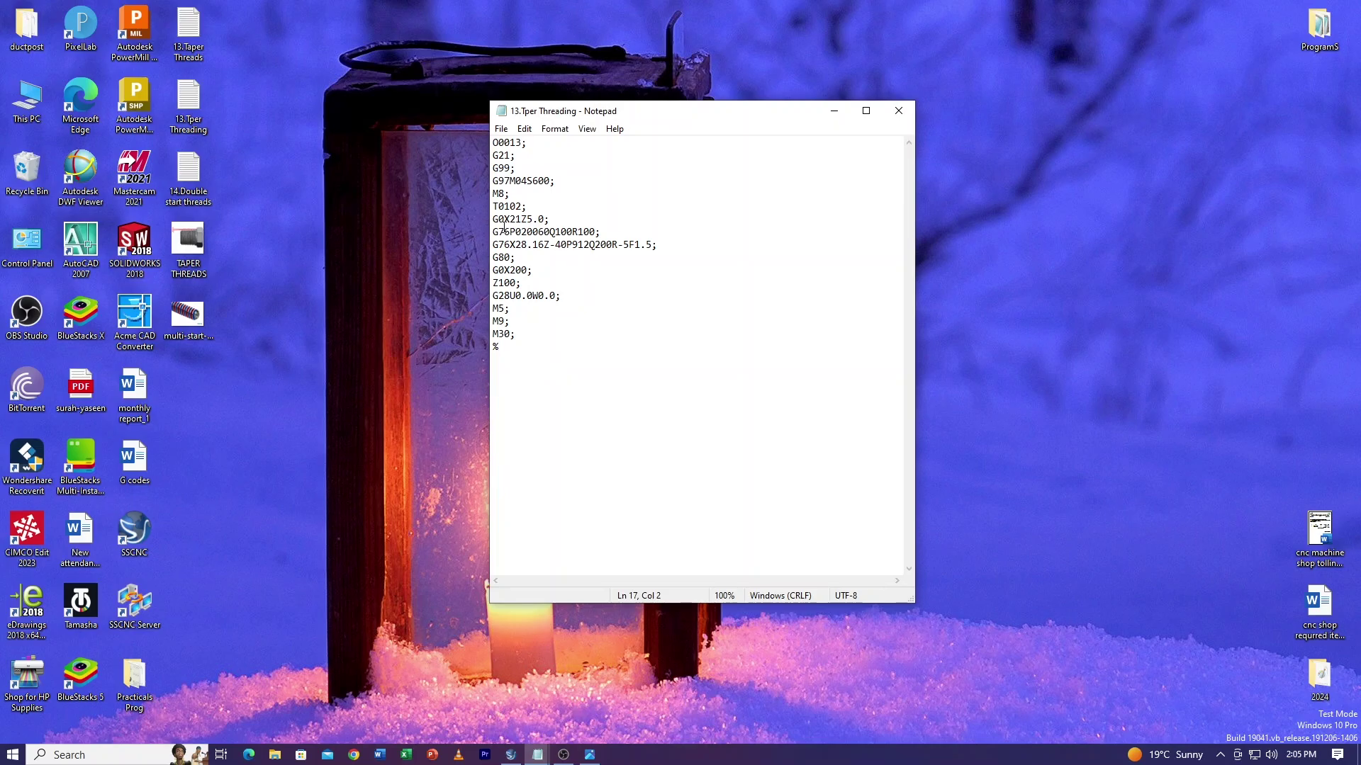
- Review the second G76 line and the whole O0013 program down to the % sign, then minimize the file
{"action": "mouse_move", "coordinate": [494, 231]}
{"action": "left_mouse_down"}
{"action": "mouse_move", "coordinate": [602, 233]}
{"action": "mouse_move", "coordinate": [494, 246]}
{"action": "left_mouse_up"}
{"action": "left_click", "coordinate": [655, 245]}
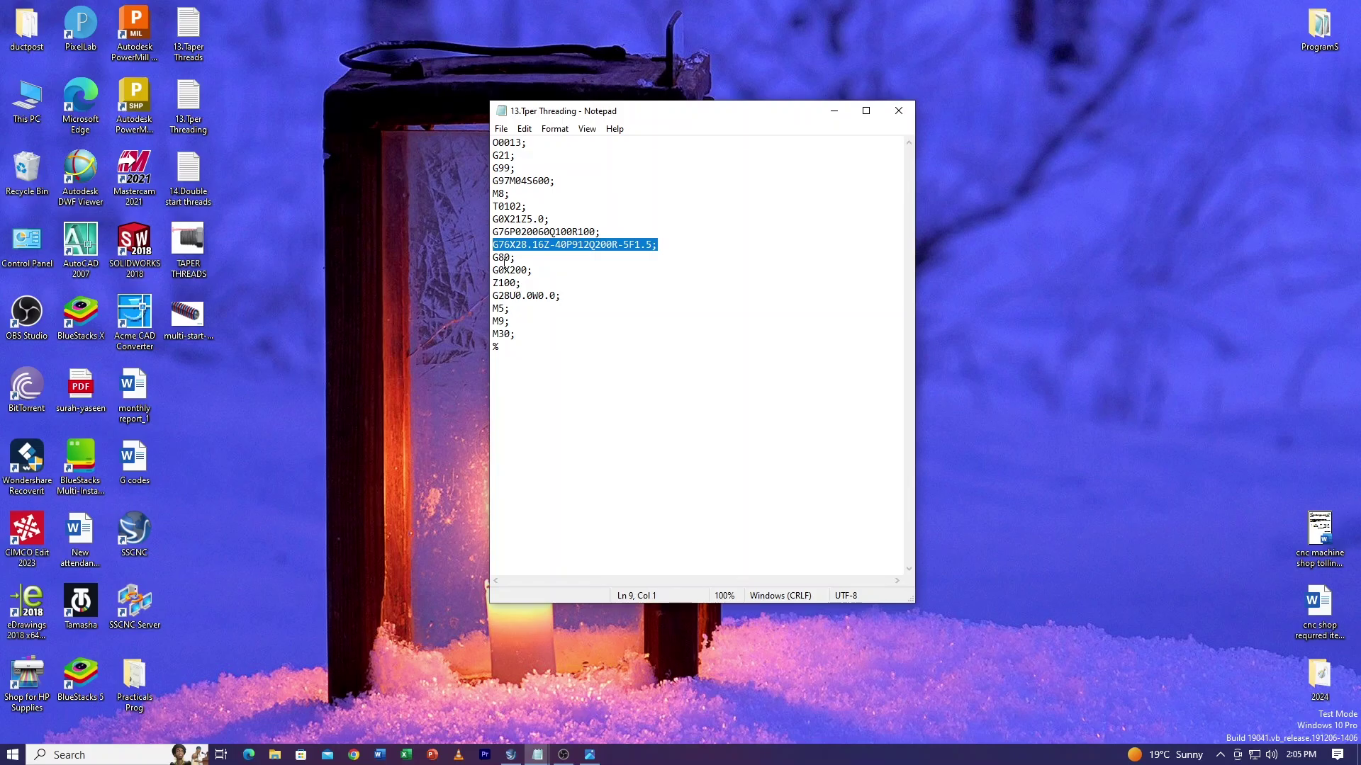
{"action": "left_click", "coordinate": [641, 357]}
{"action": "left_click", "coordinate": [494, 144]}
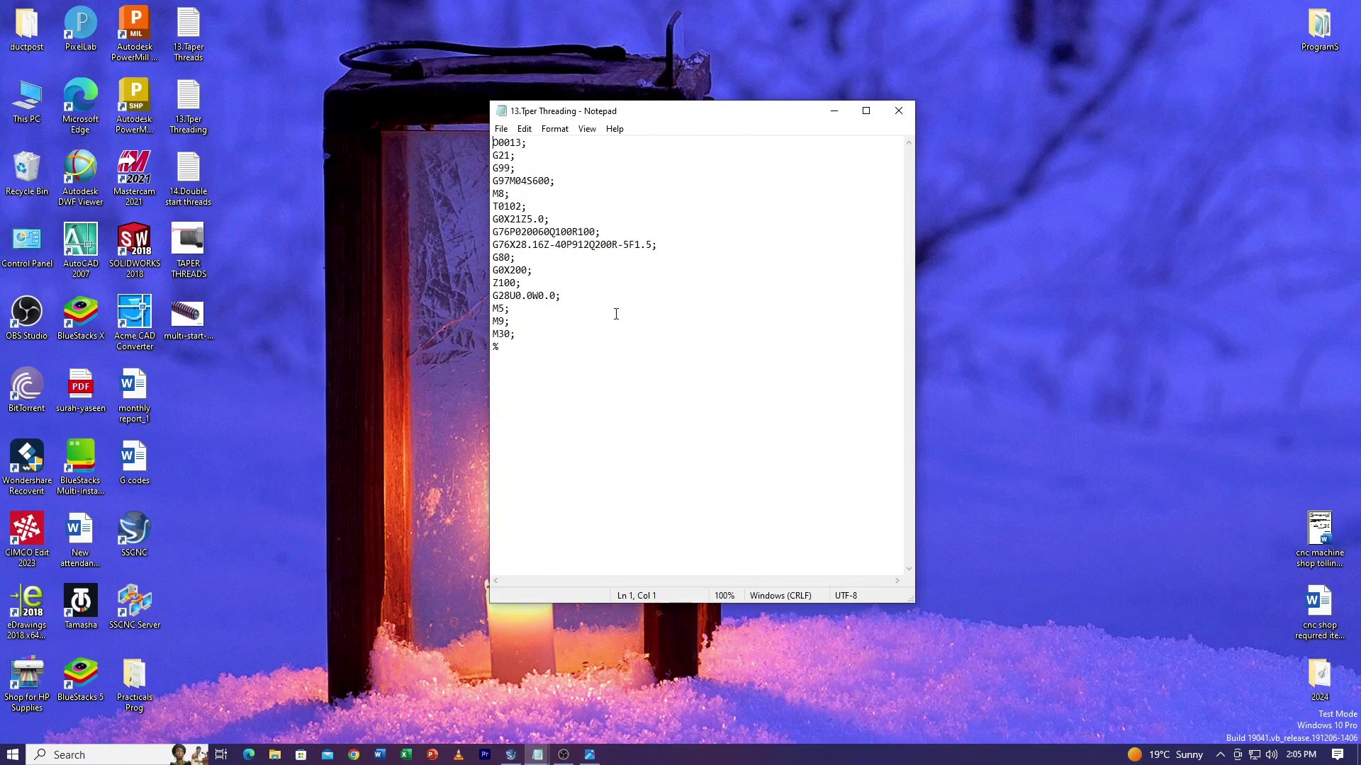
{"action": "left_click", "coordinate": [616, 314]}
{"action": "left_click", "coordinate": [517, 364]}
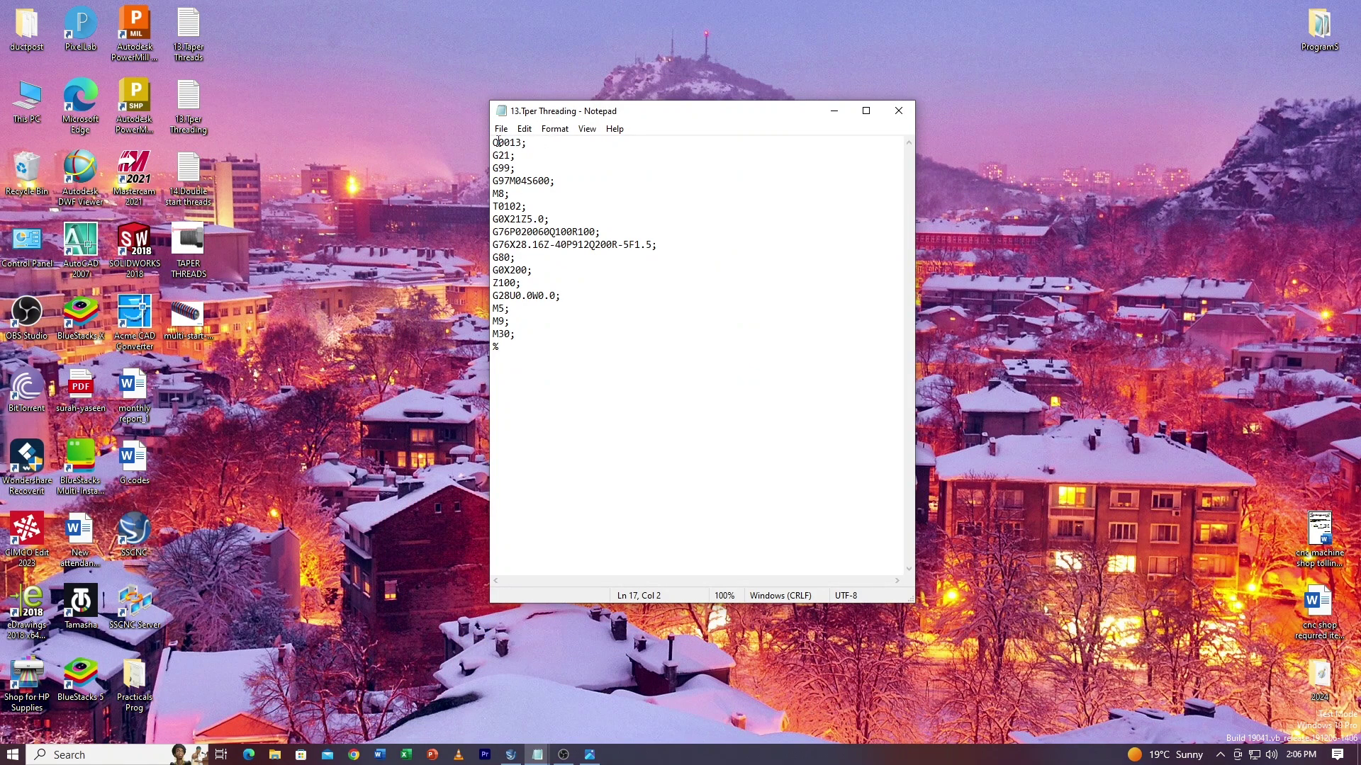
{"action": "left_click_drag", "start_coordinate": [494, 142], "coordinate": [590, 343]}
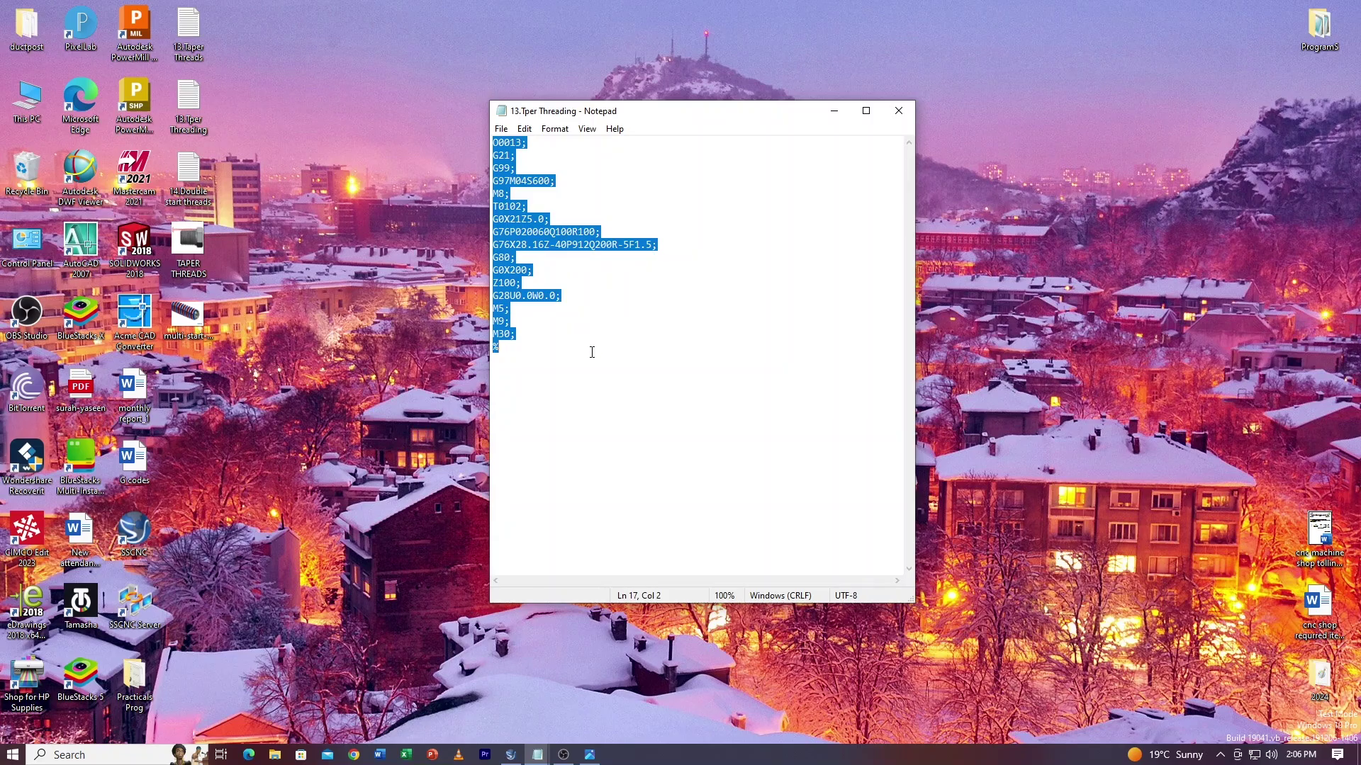
{"action": "left_click", "coordinate": [635, 351]}
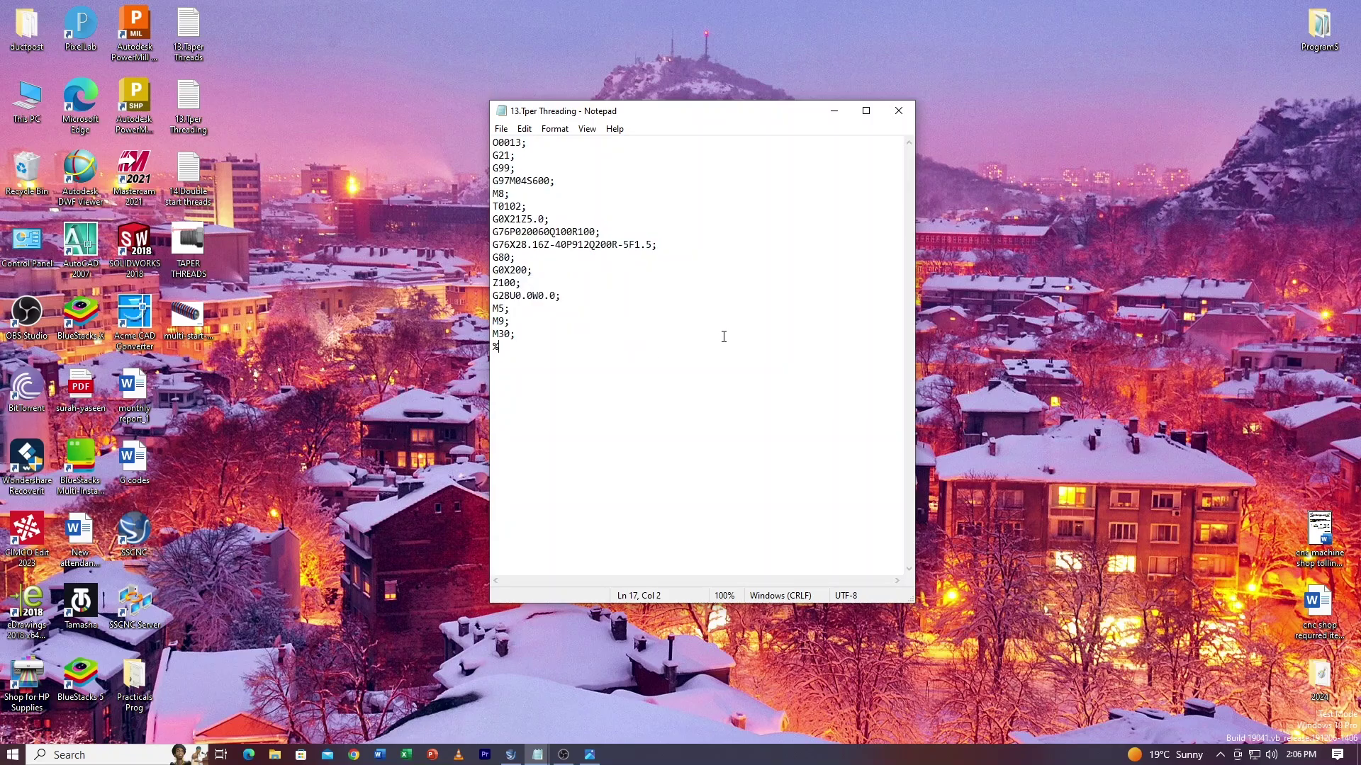
{"action": "left_click", "coordinate": [835, 111]}
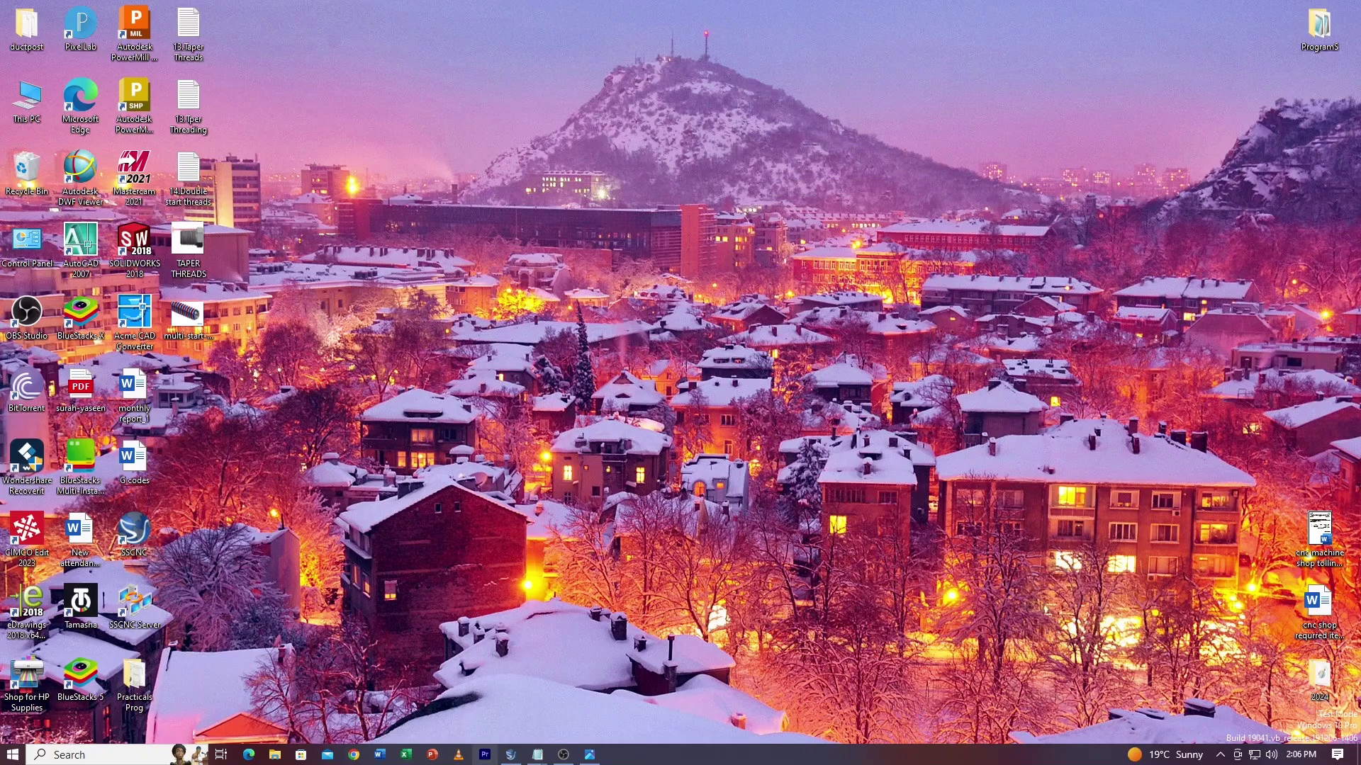
- Switch to SwanSoft CNC Simulation, run the standalone GSK980TD system and power on the lathe control
{"action": "left_click", "coordinate": [510, 756]}
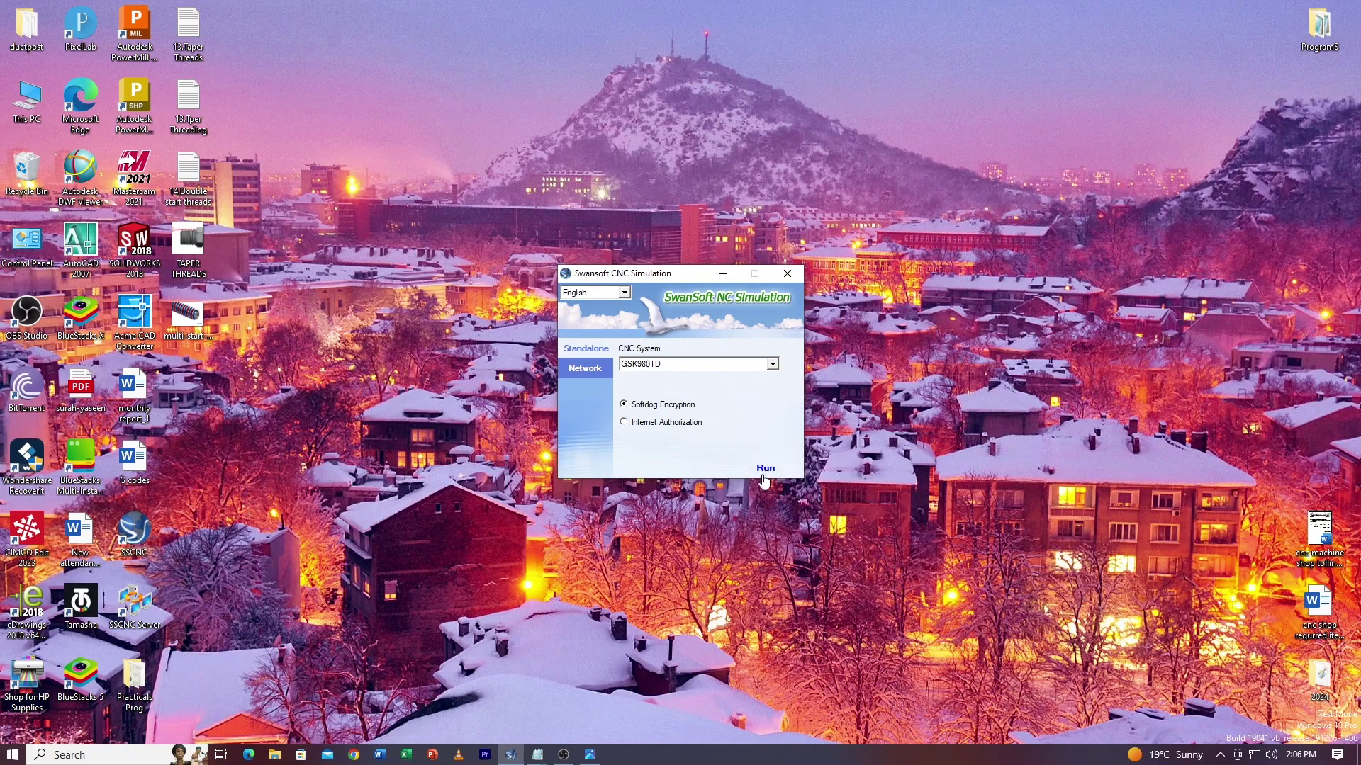
{"action": "left_click", "coordinate": [766, 469]}
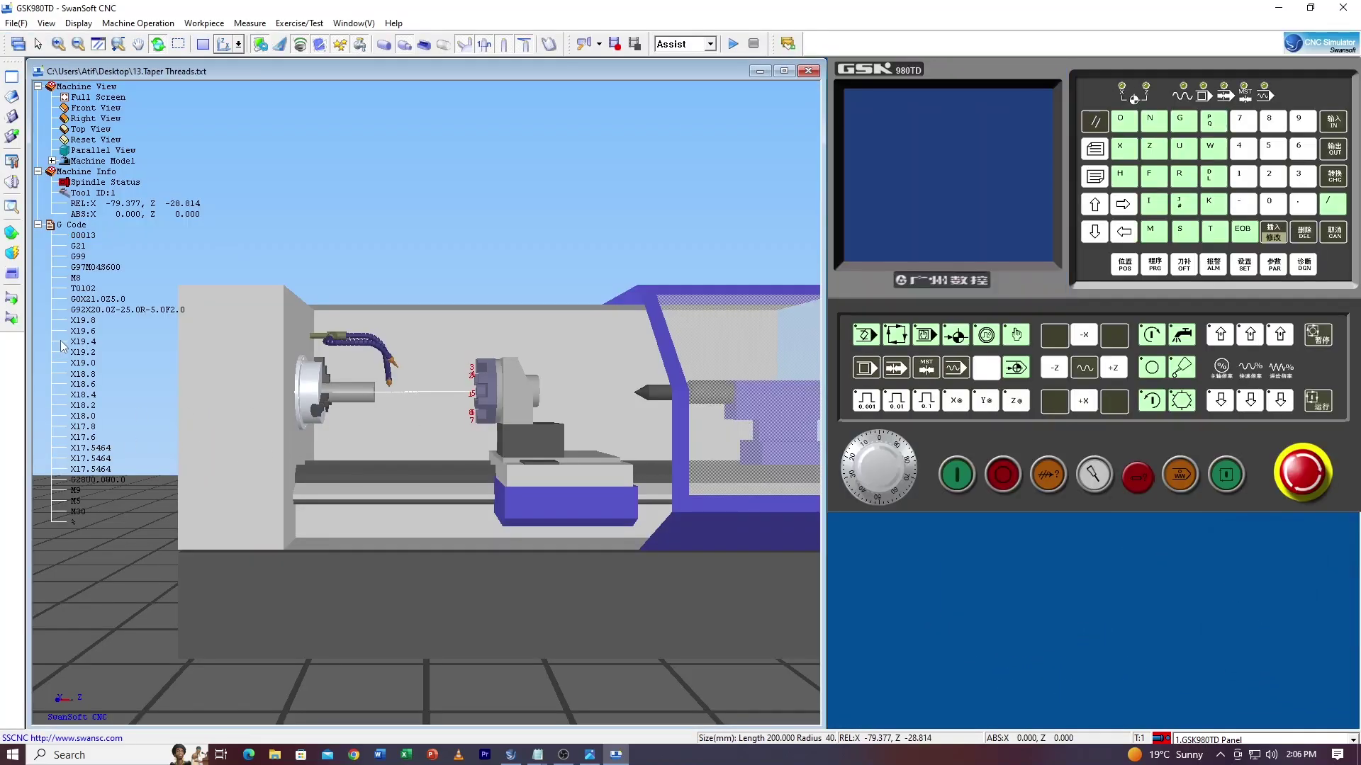
{"action": "scroll", "coordinate": [411, 390], "scroll_direction": "down", "scroll_amount": 2}
{"action": "left_click_drag", "start_coordinate": [411, 391], "coordinate": [460, 426]}
{"action": "left_click", "coordinate": [963, 479]}
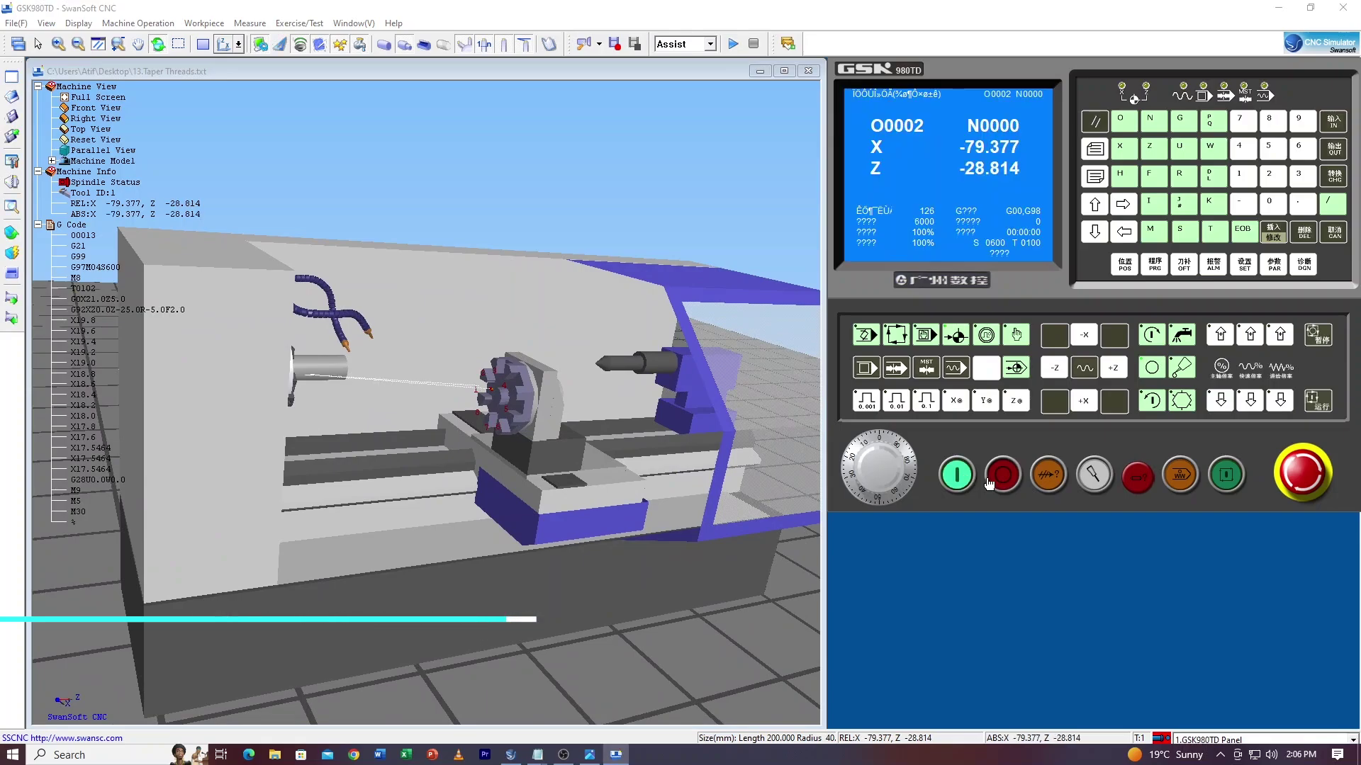
- Return the X and Z axes of the lathe to the machine reference point
{"action": "left_click", "coordinate": [1083, 401]}
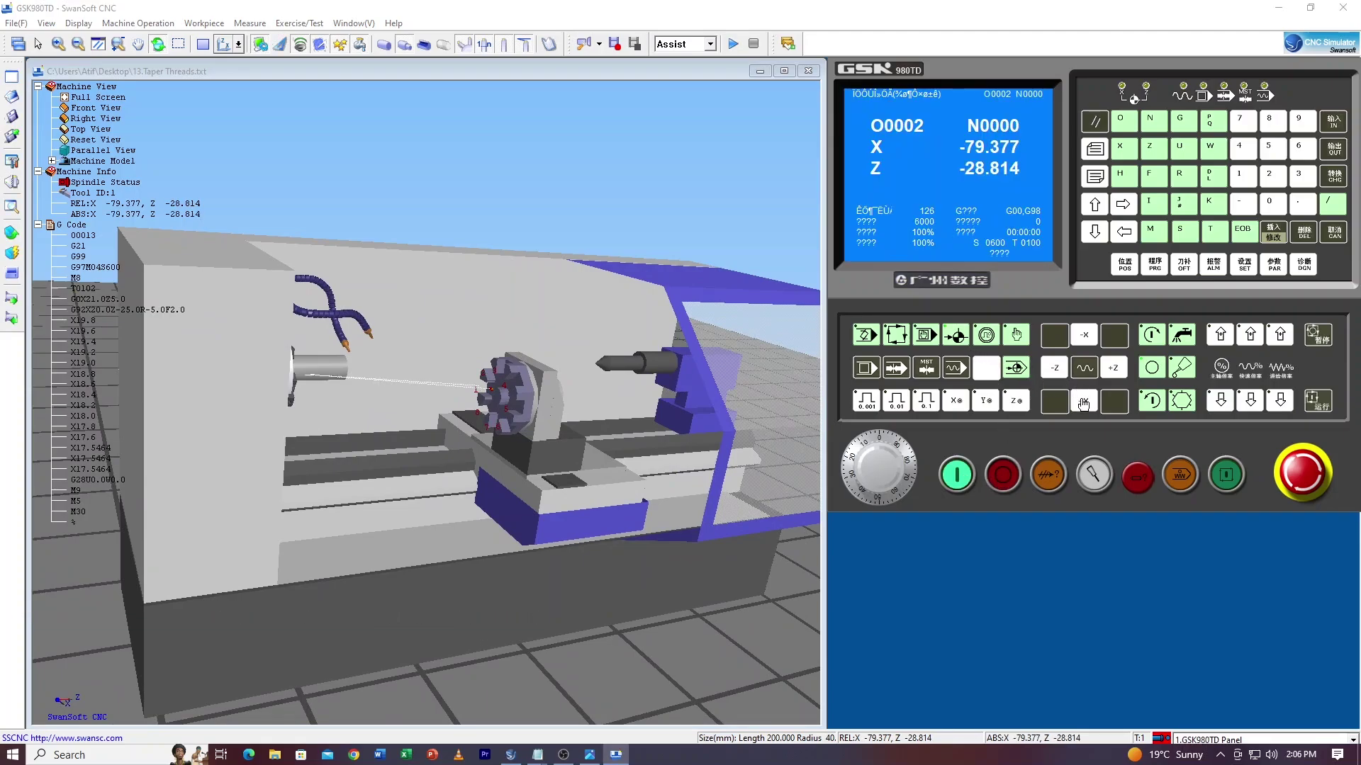
{"action": "left_click", "coordinate": [1114, 369]}
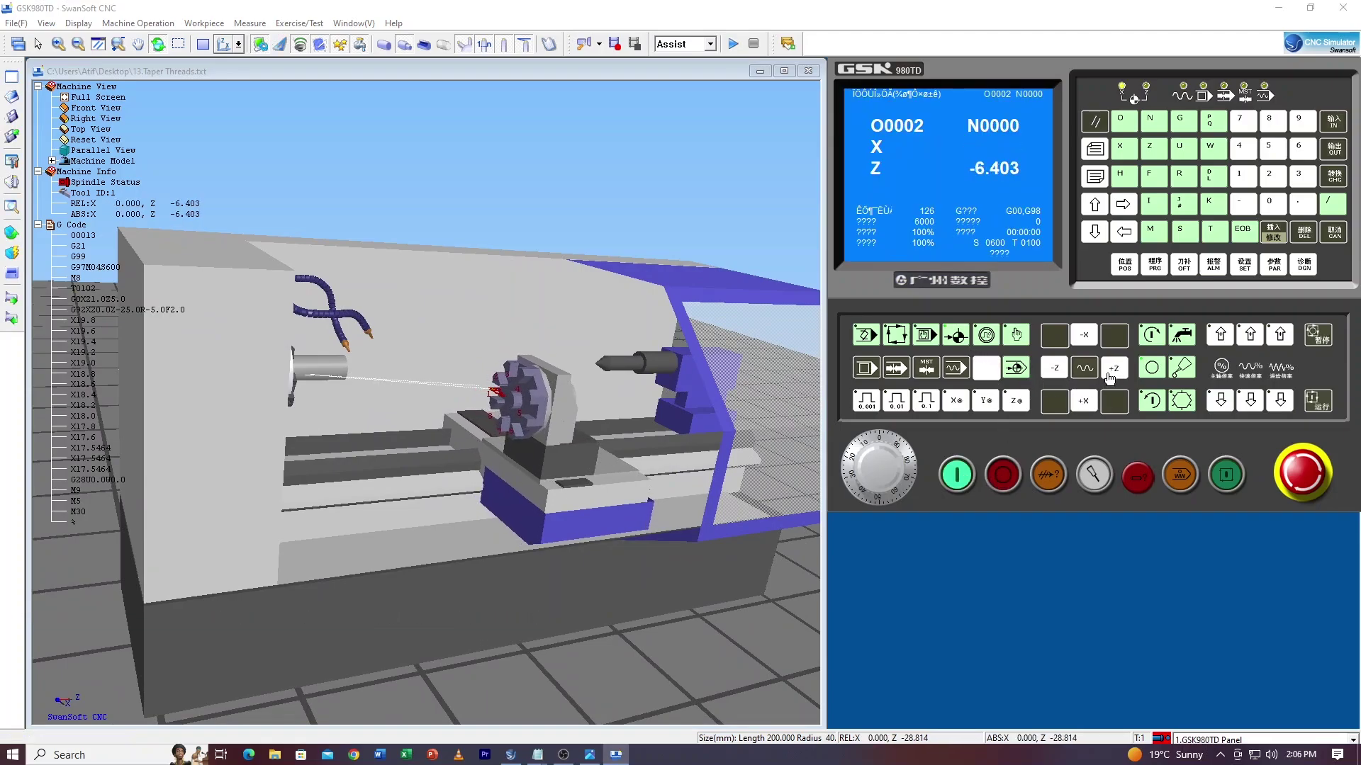
{"action": "left_click", "coordinate": [381, 468]}
{"action": "mouse_move", "coordinate": [381, 468]}
{"action": "left_mouse_down"}
{"action": "mouse_move", "coordinate": [370, 449]}
{"action": "mouse_move", "coordinate": [370, 469]}
{"action": "left_mouse_up"}
- In automatic mode, load the 13.Taper Threads file from the Desktop using the All Files type, and display the program on the control screen
{"action": "left_click", "coordinate": [896, 339]}
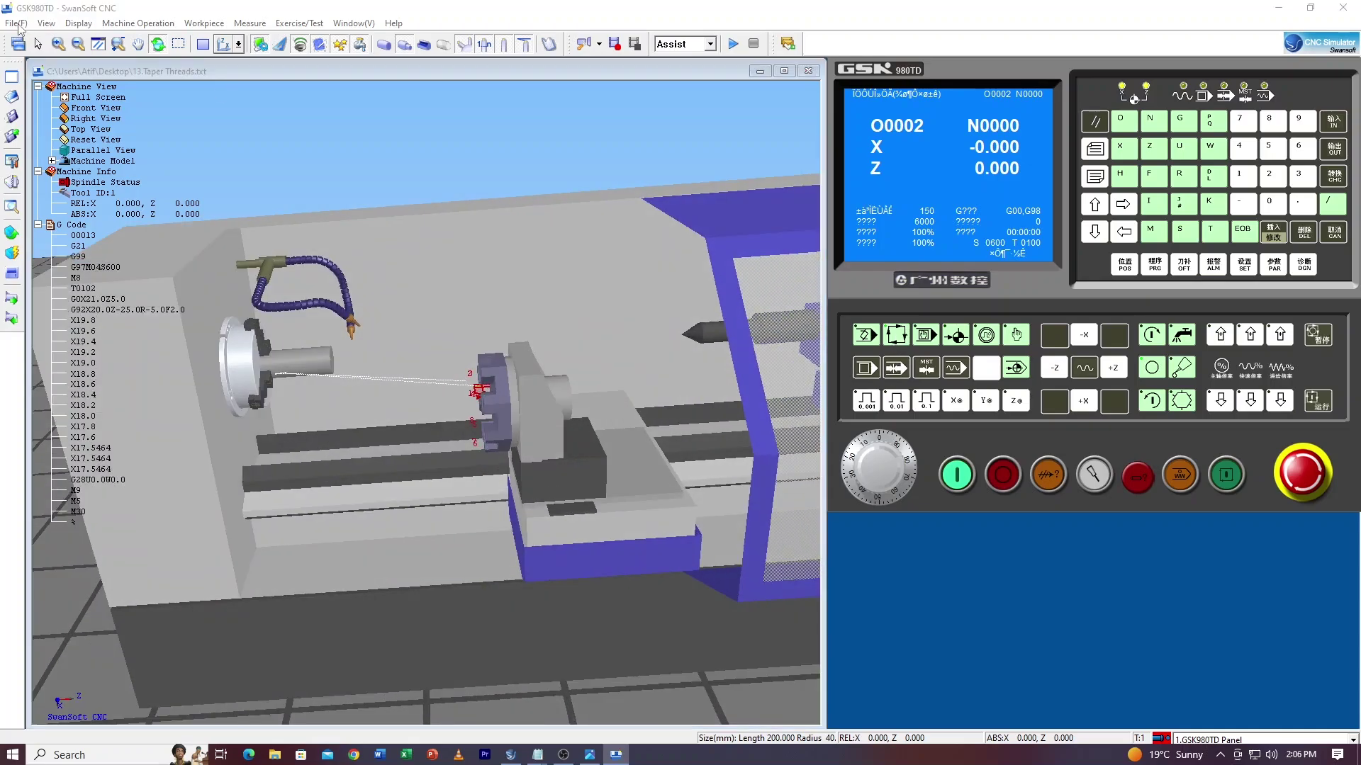
{"action": "left_click", "coordinate": [17, 23]}
{"action": "left_click", "coordinate": [665, 363]}
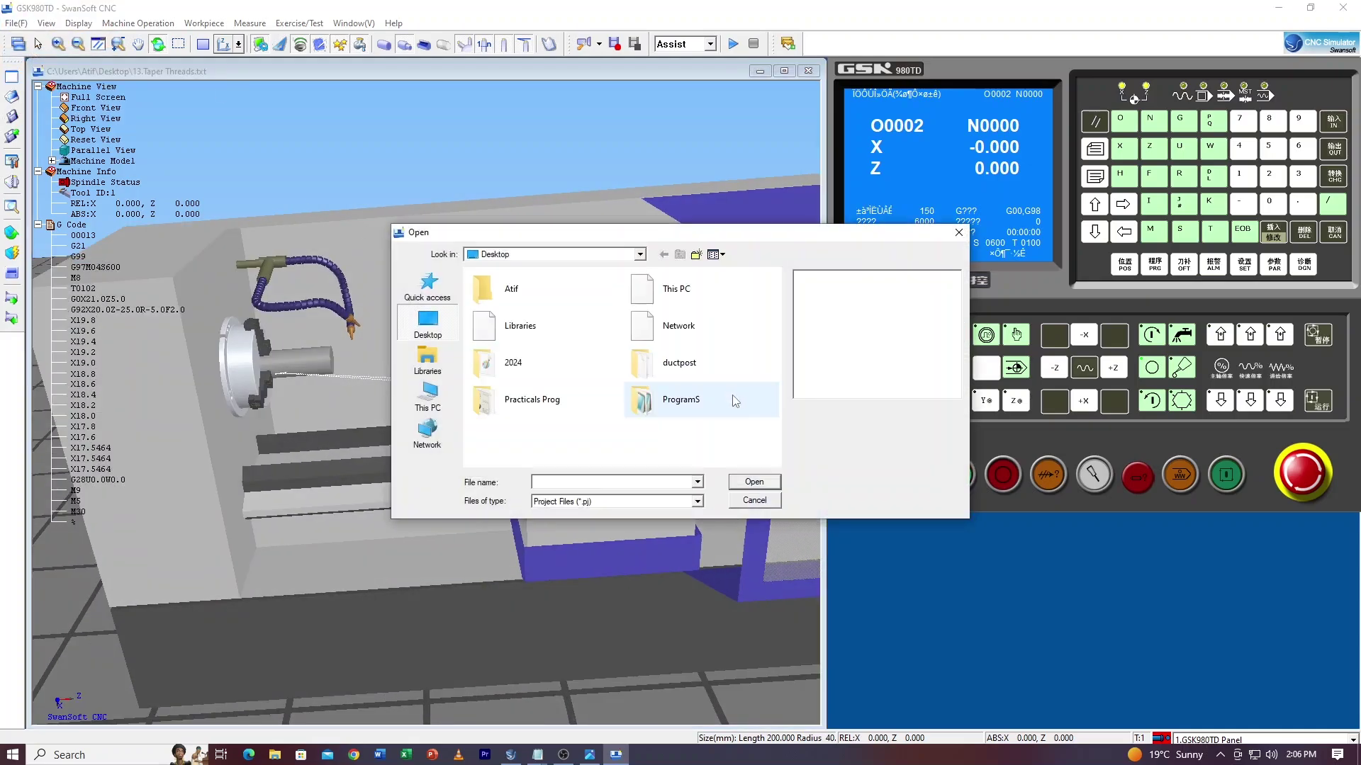
{"action": "left_click", "coordinate": [701, 501]}
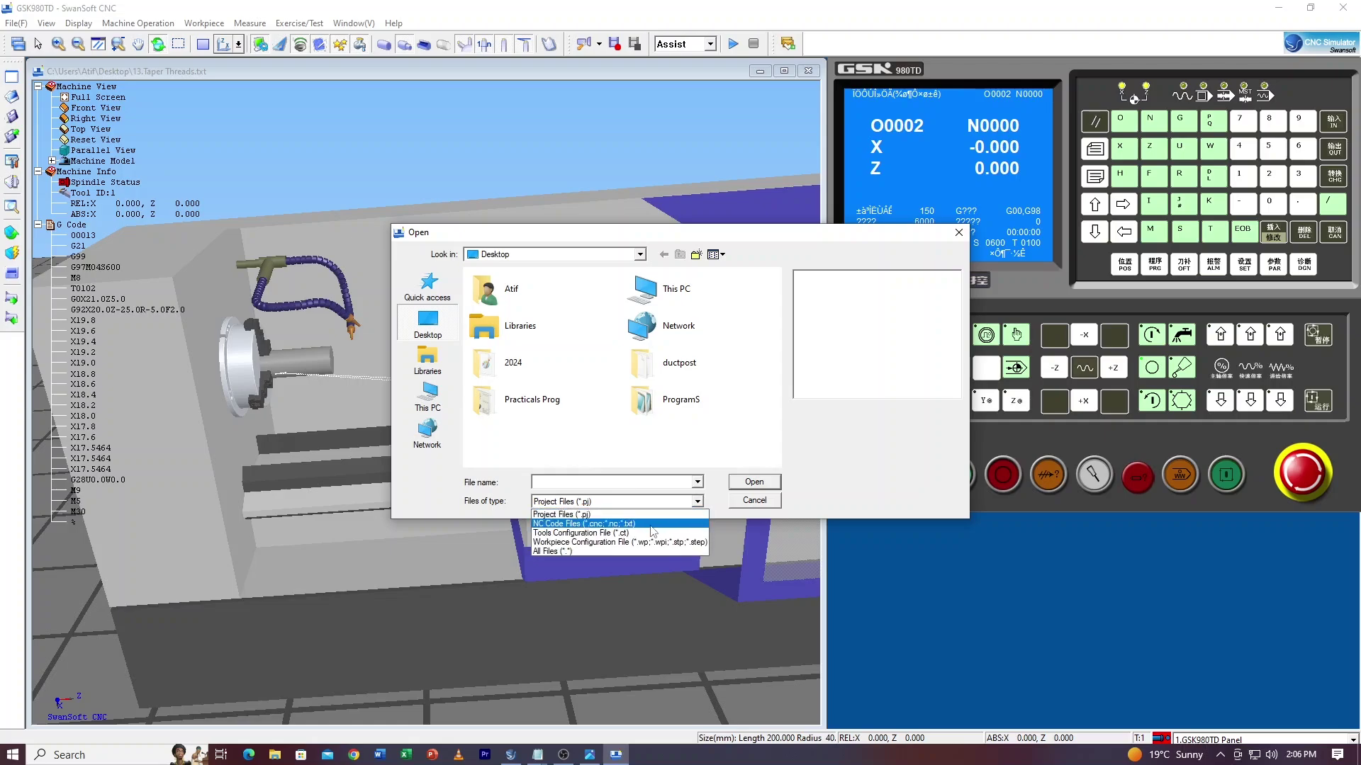
{"action": "left_click", "coordinate": [640, 552]}
{"action": "scroll", "coordinate": [594, 395], "scroll_direction": "down", "scroll_amount": 2}
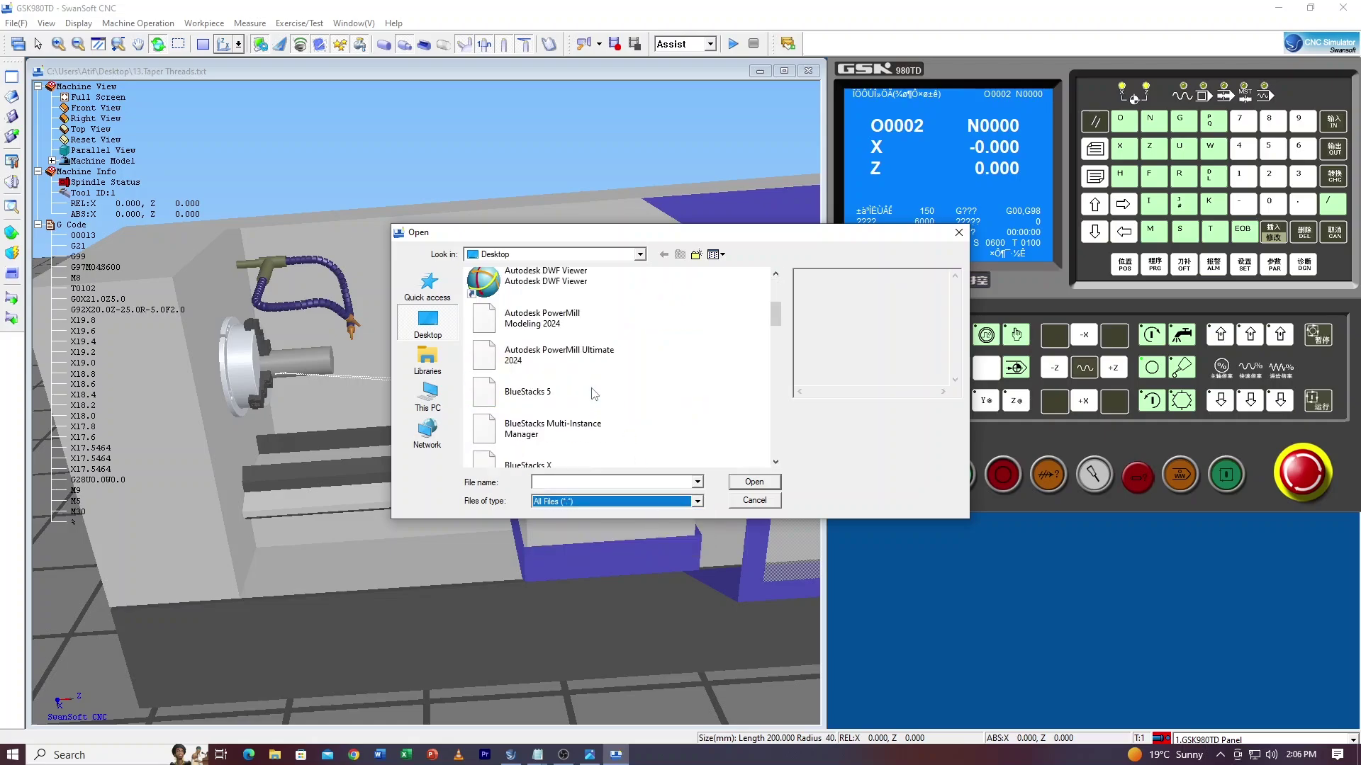
{"action": "scroll", "coordinate": [594, 395], "scroll_direction": "down", "scroll_amount": 3}
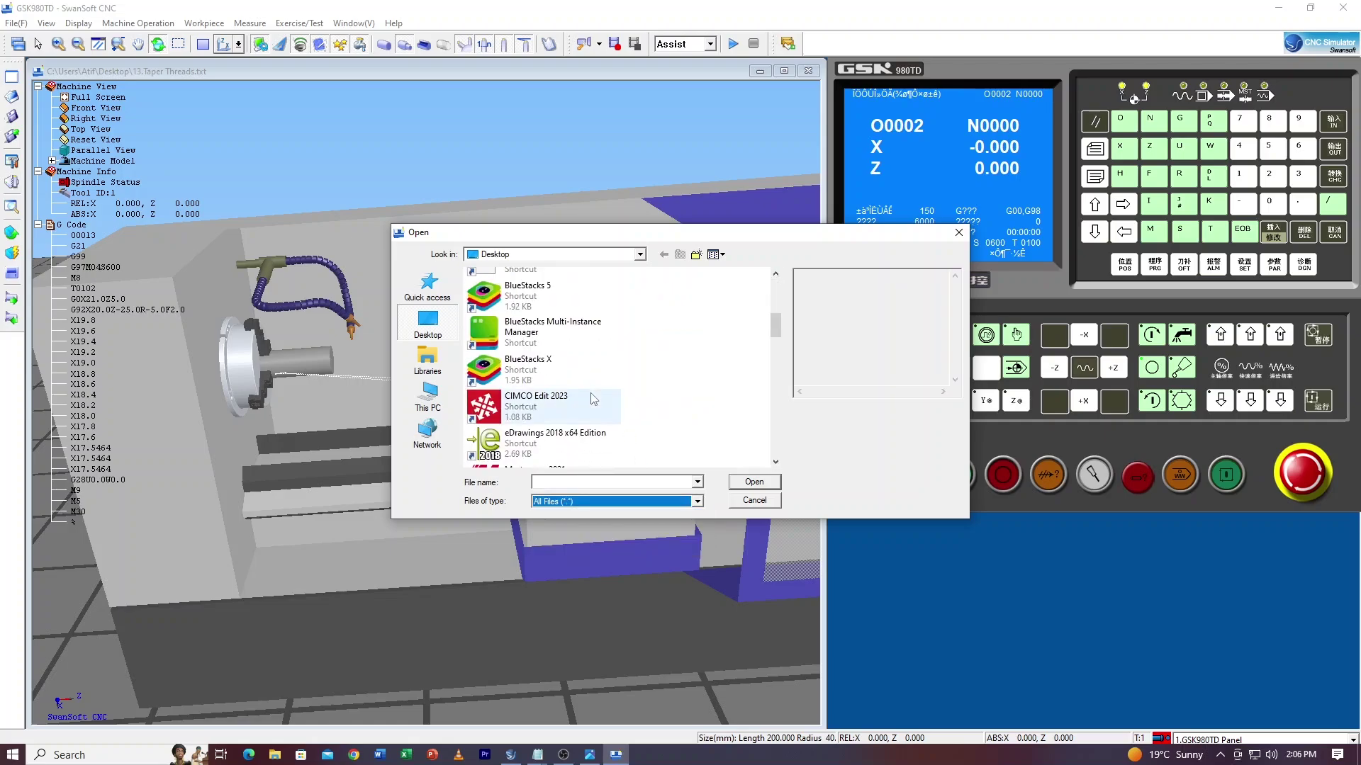
{"action": "scroll", "coordinate": [581, 413], "scroll_direction": "down", "scroll_amount": 3}
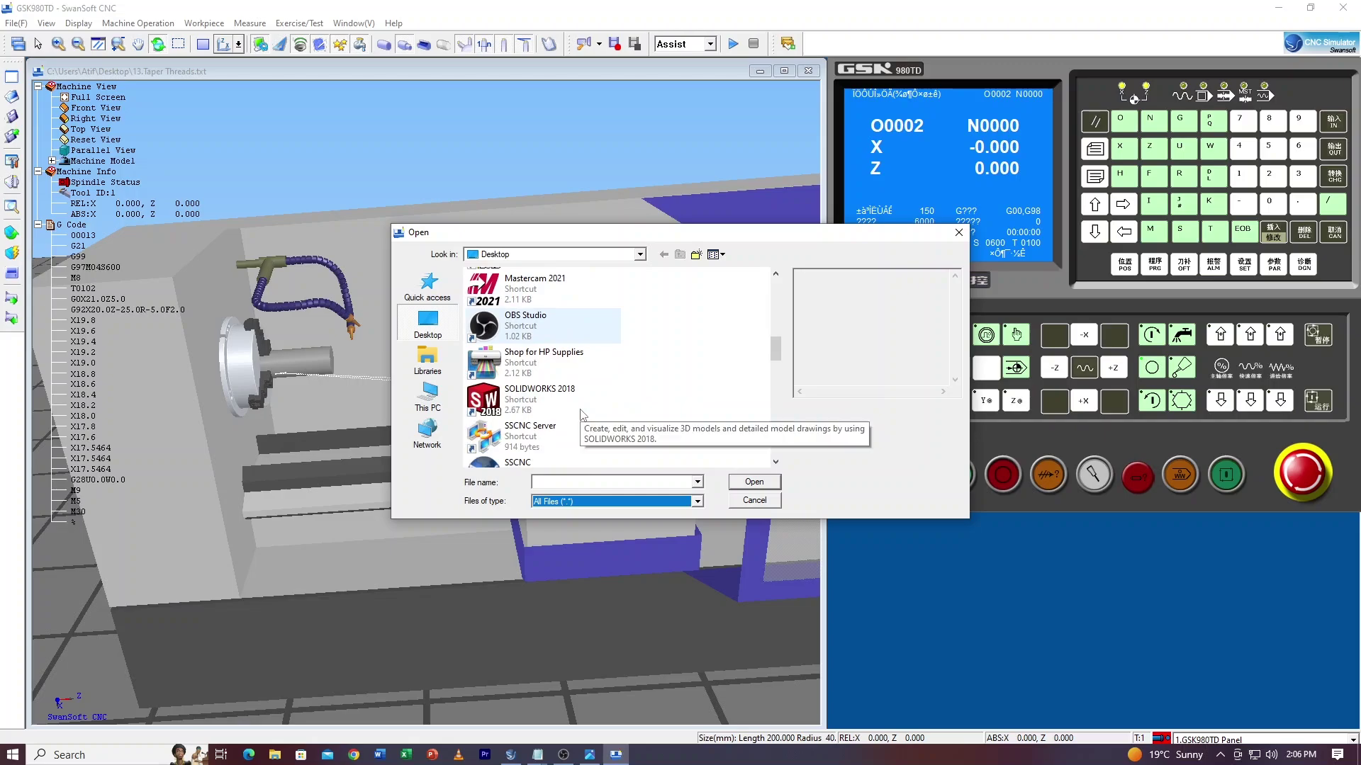
{"action": "scroll", "coordinate": [575, 424], "scroll_direction": "down", "scroll_amount": 5}
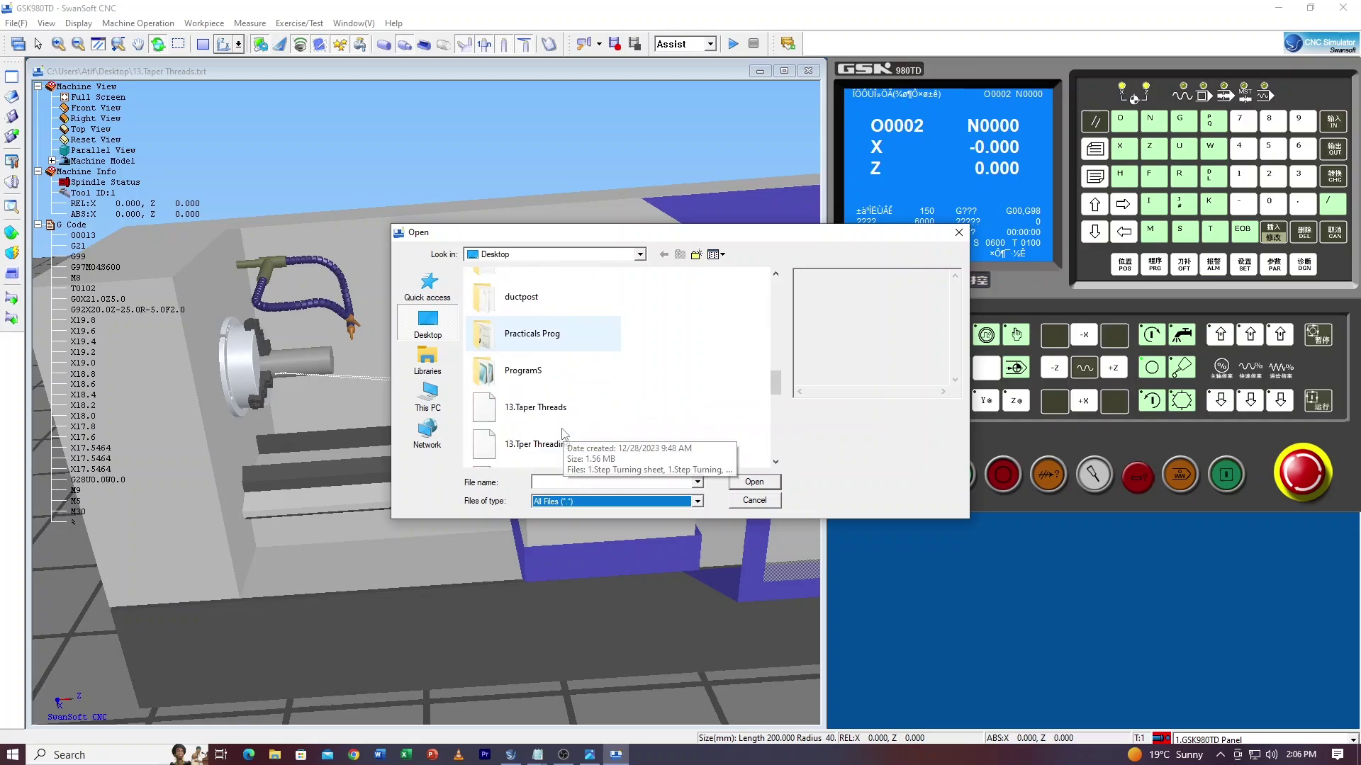
{"action": "left_click", "coordinate": [552, 418]}
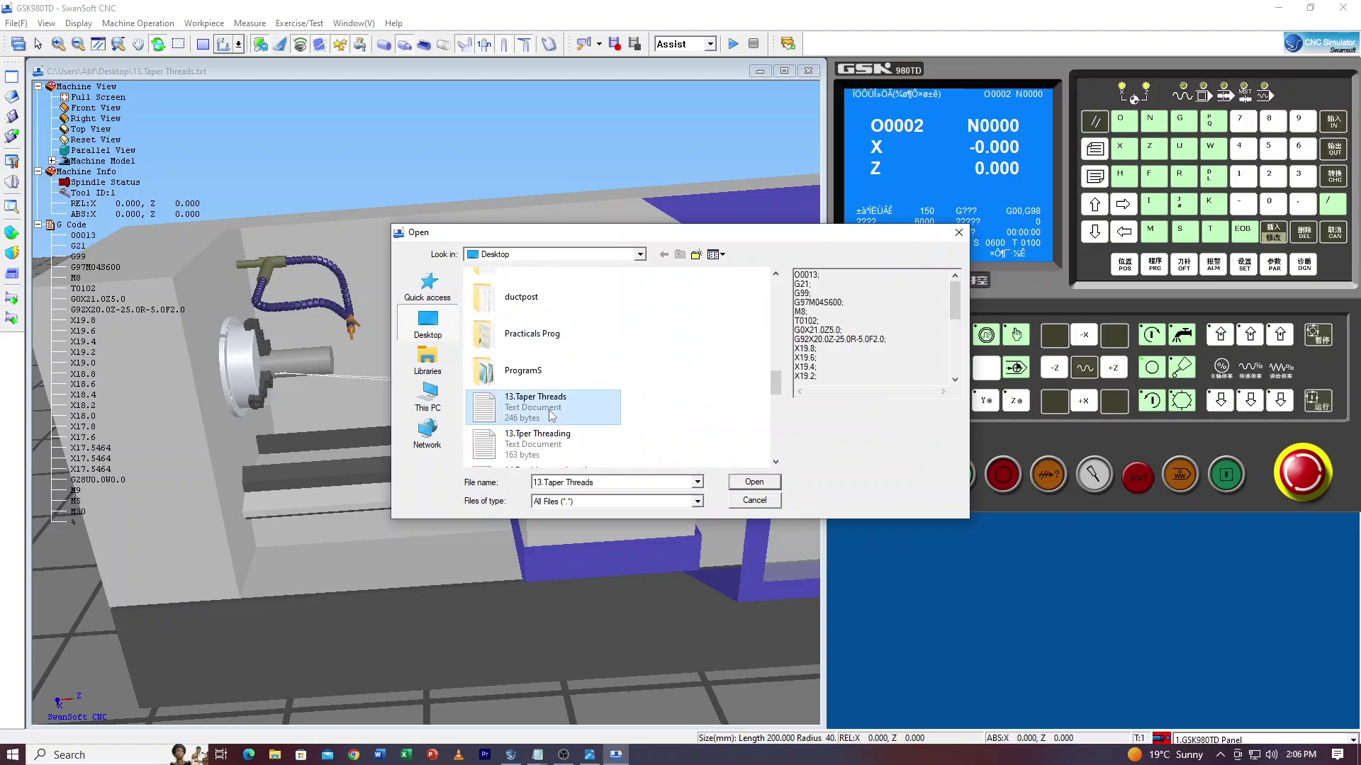
{"action": "left_click", "coordinate": [754, 483]}
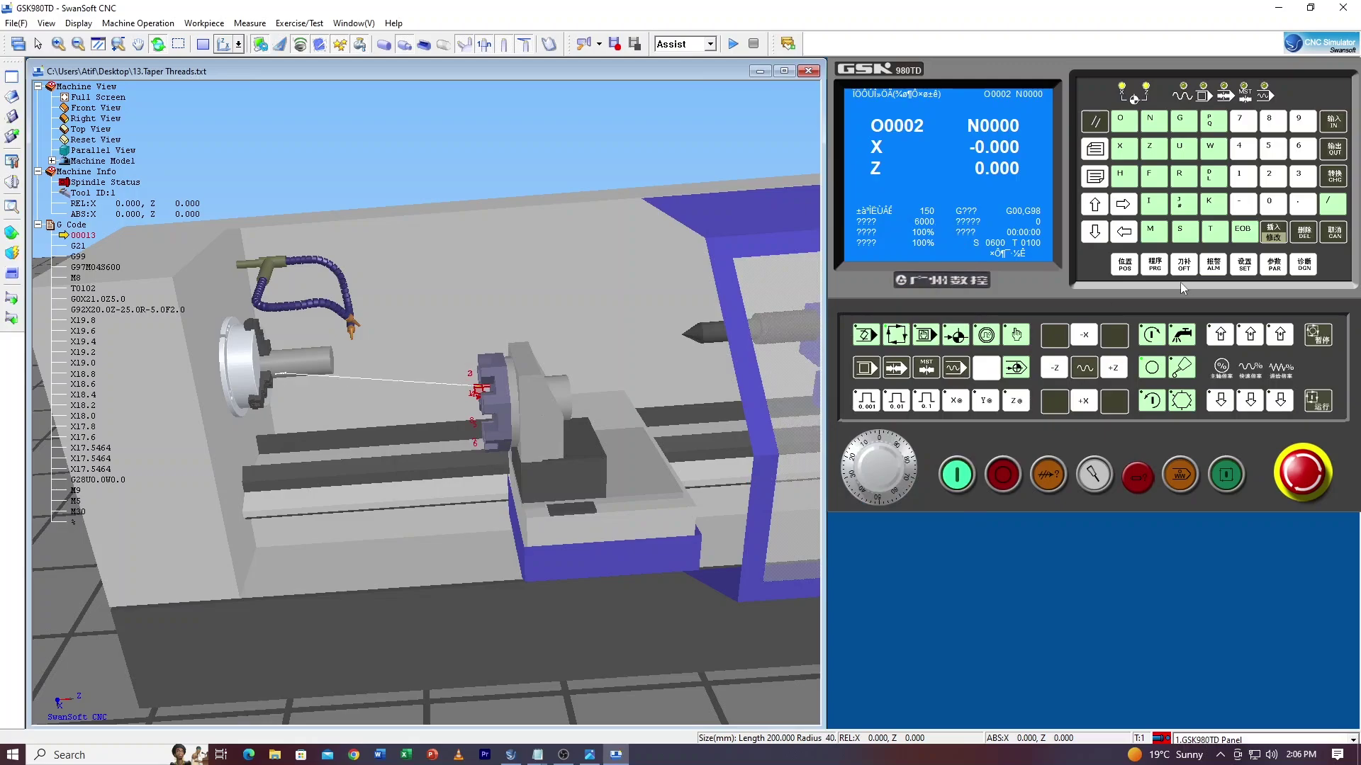
{"action": "left_click", "coordinate": [1157, 266]}
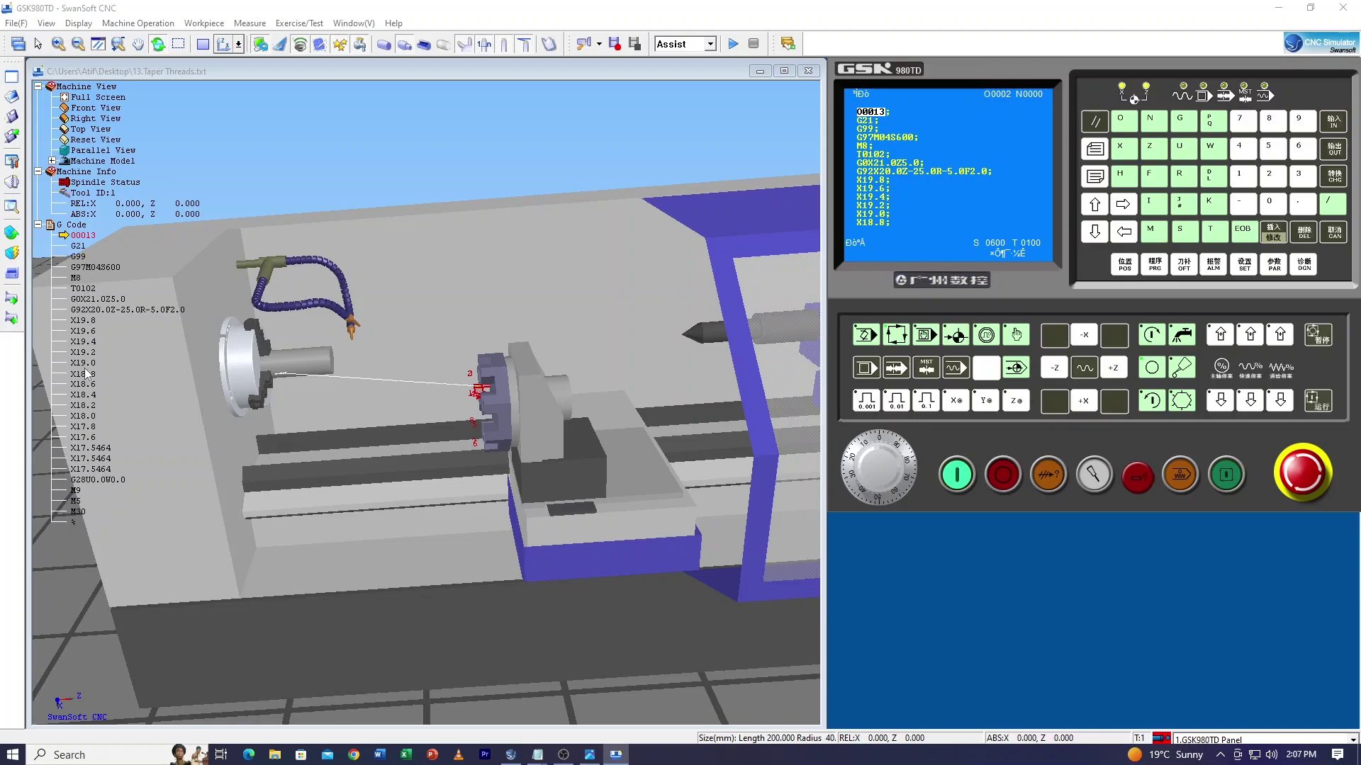
{"action": "scroll", "coordinate": [85, 368], "scroll_direction": "down", "scroll_amount": 2}
{"action": "scroll", "coordinate": [85, 368], "scroll_direction": "up", "scroll_amount": 4}
{"action": "scroll", "coordinate": [86, 365], "scroll_direction": "down", "scroll_amount": 1}
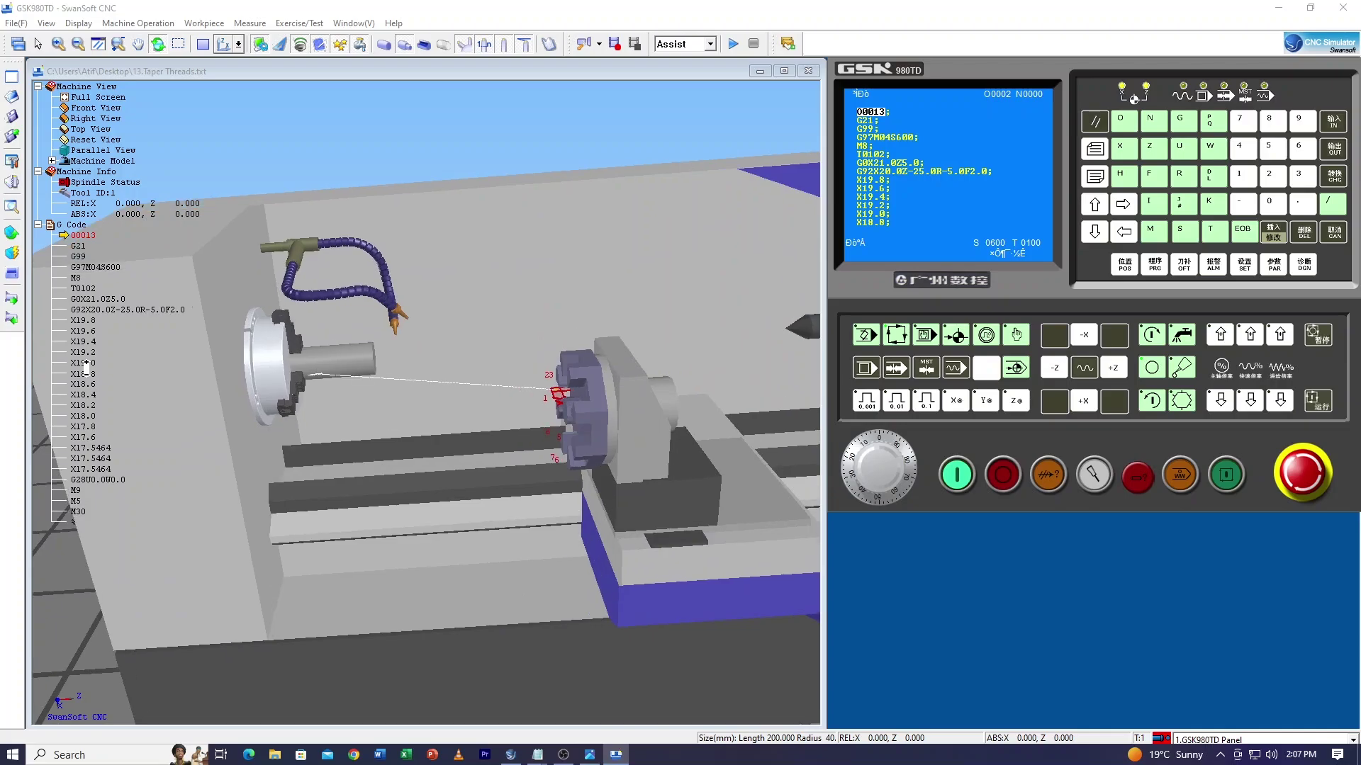
{"action": "scroll", "coordinate": [86, 365], "scroll_direction": "up", "scroll_amount": 1}
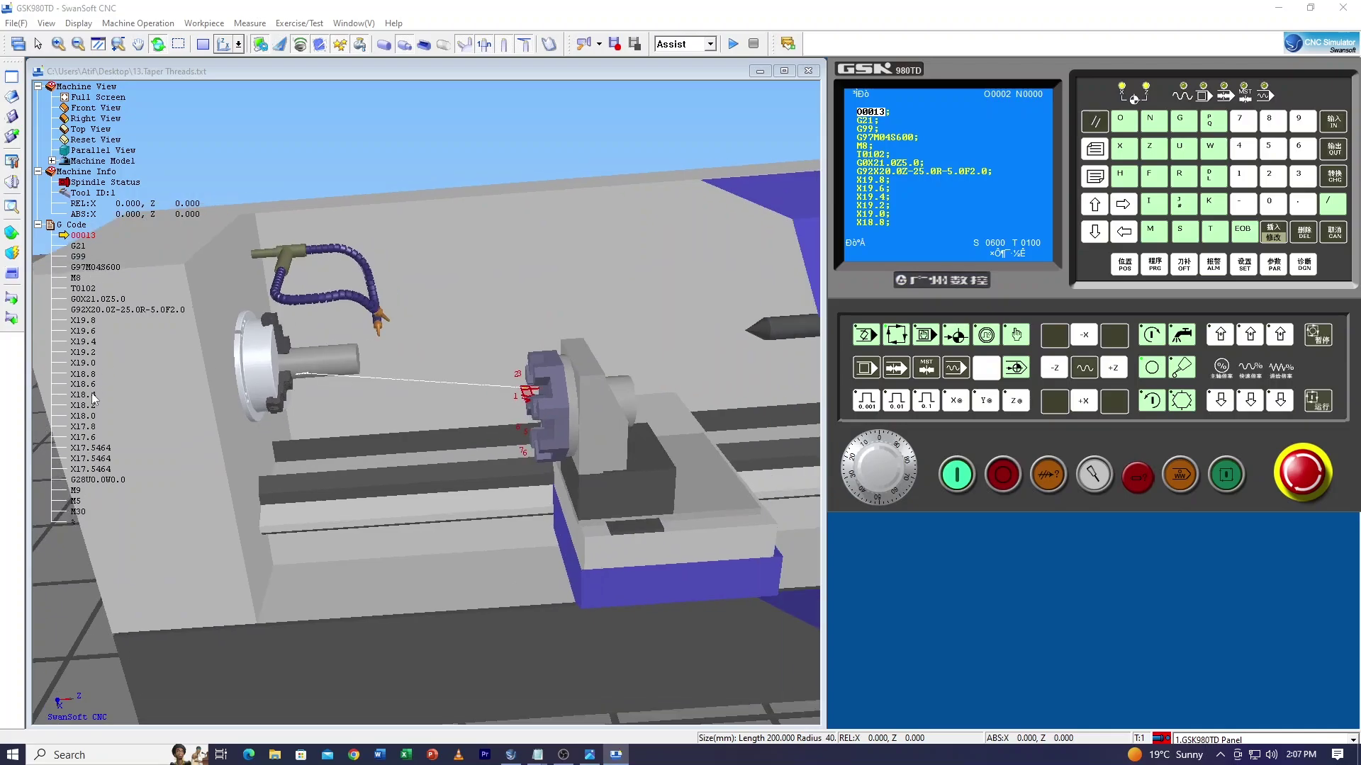
- Set up the workpiece stock with a diameter of 20 mm and a length of 70 mm
{"action": "scroll", "coordinate": [335, 383], "scroll_direction": "down", "scroll_amount": 2}
{"action": "scroll", "coordinate": [301, 391], "scroll_direction": "up", "scroll_amount": 1}
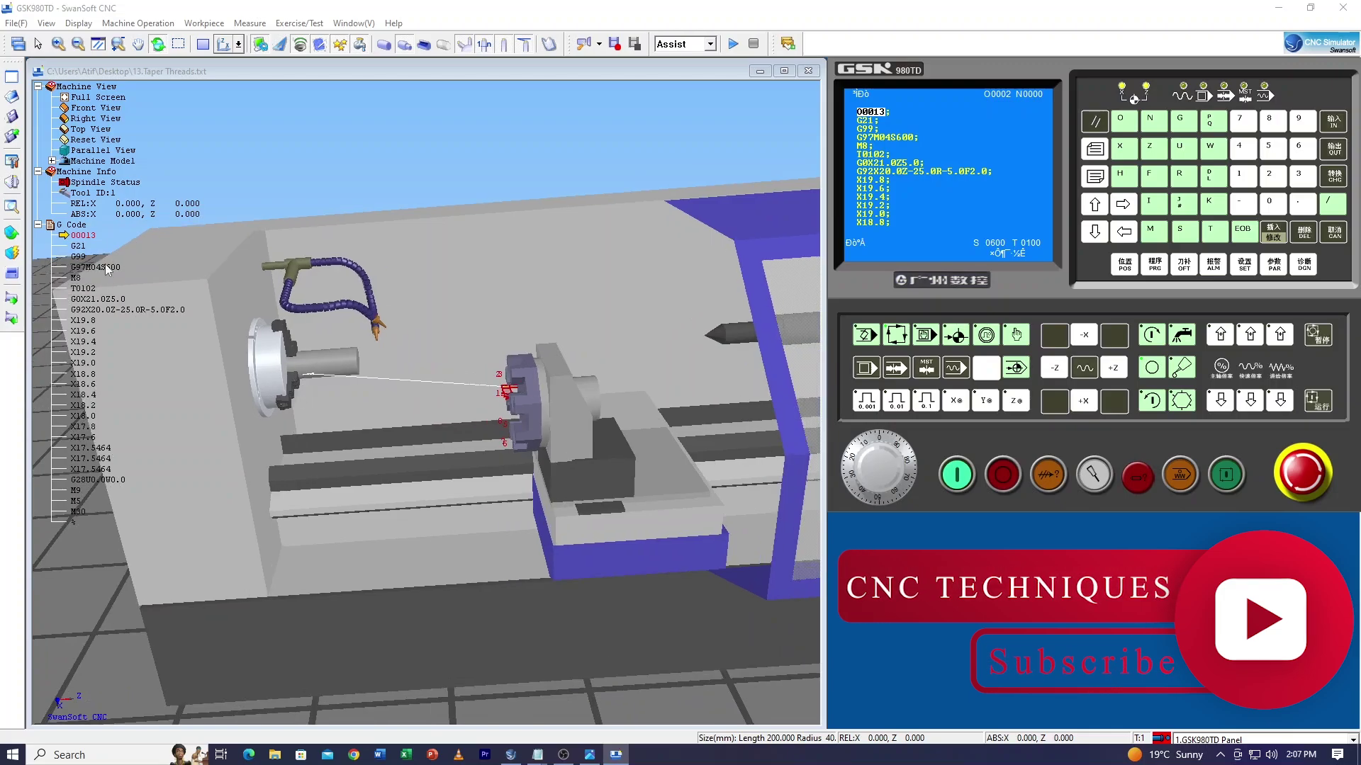
{"action": "left_click", "coordinate": [11, 232]}
{"action": "left_click", "coordinate": [78, 234]}
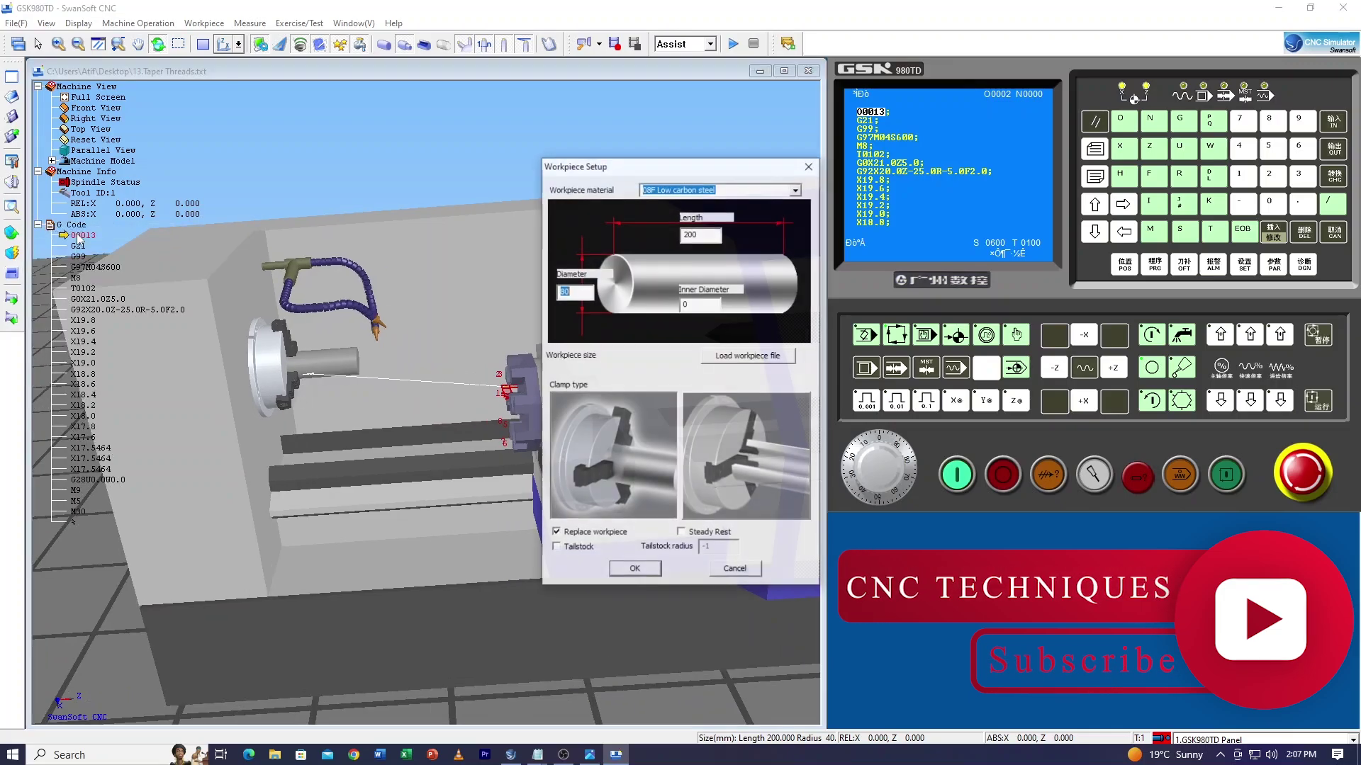
{"action": "left_click_drag", "start_coordinate": [633, 162], "coordinate": [587, 152]}
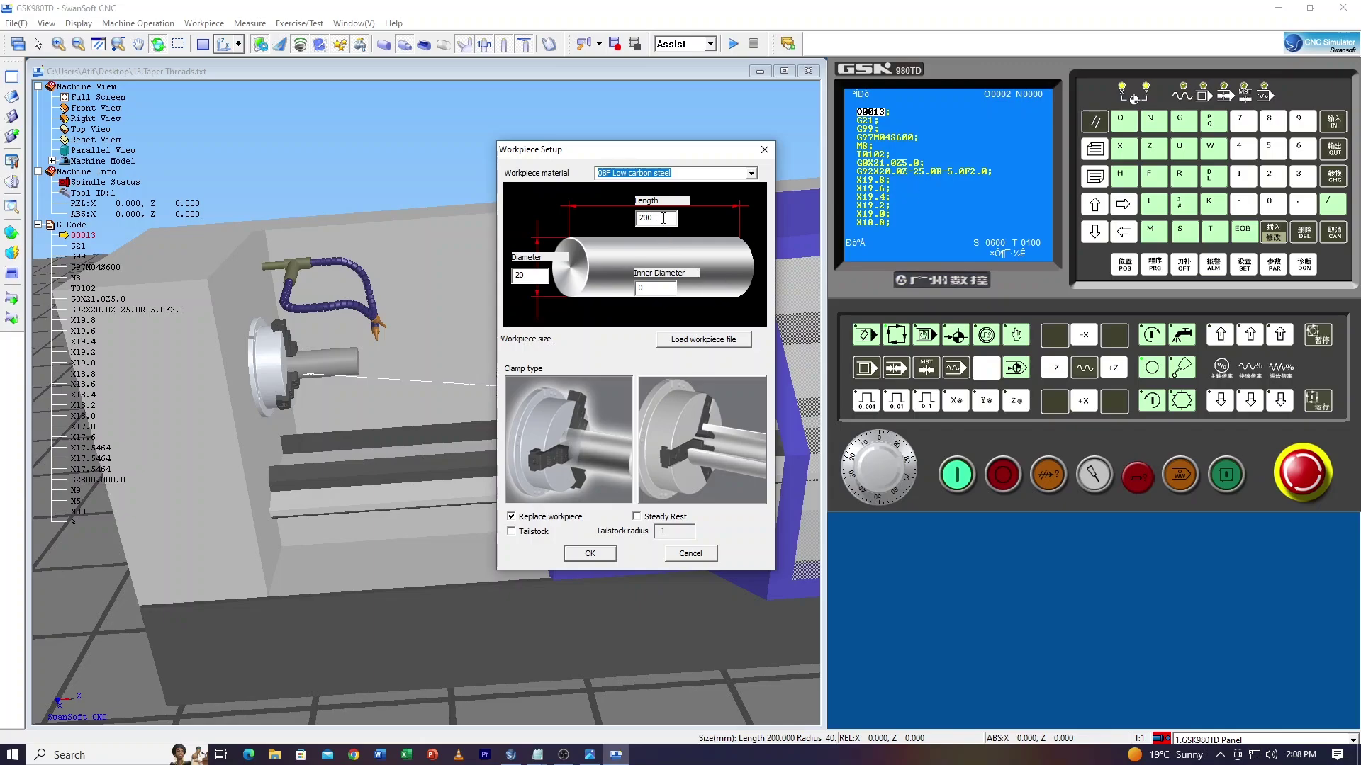
{"action": "left_click_drag", "start_coordinate": [664, 218], "coordinate": [606, 219]}
{"action": "type", "text": "70"}
{"action": "left_click", "coordinate": [590, 554]}
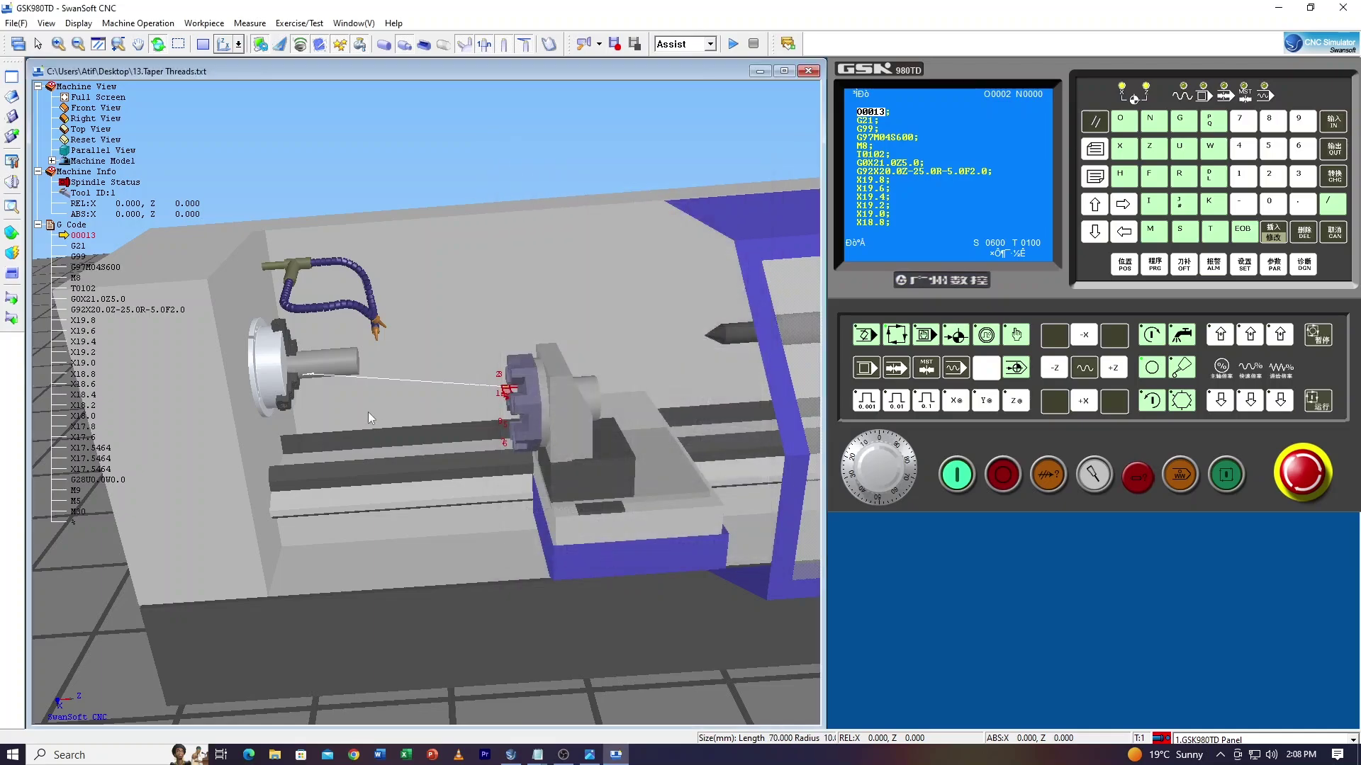
{"action": "scroll", "coordinate": [302, 372], "scroll_direction": "up", "scroll_amount": 6}
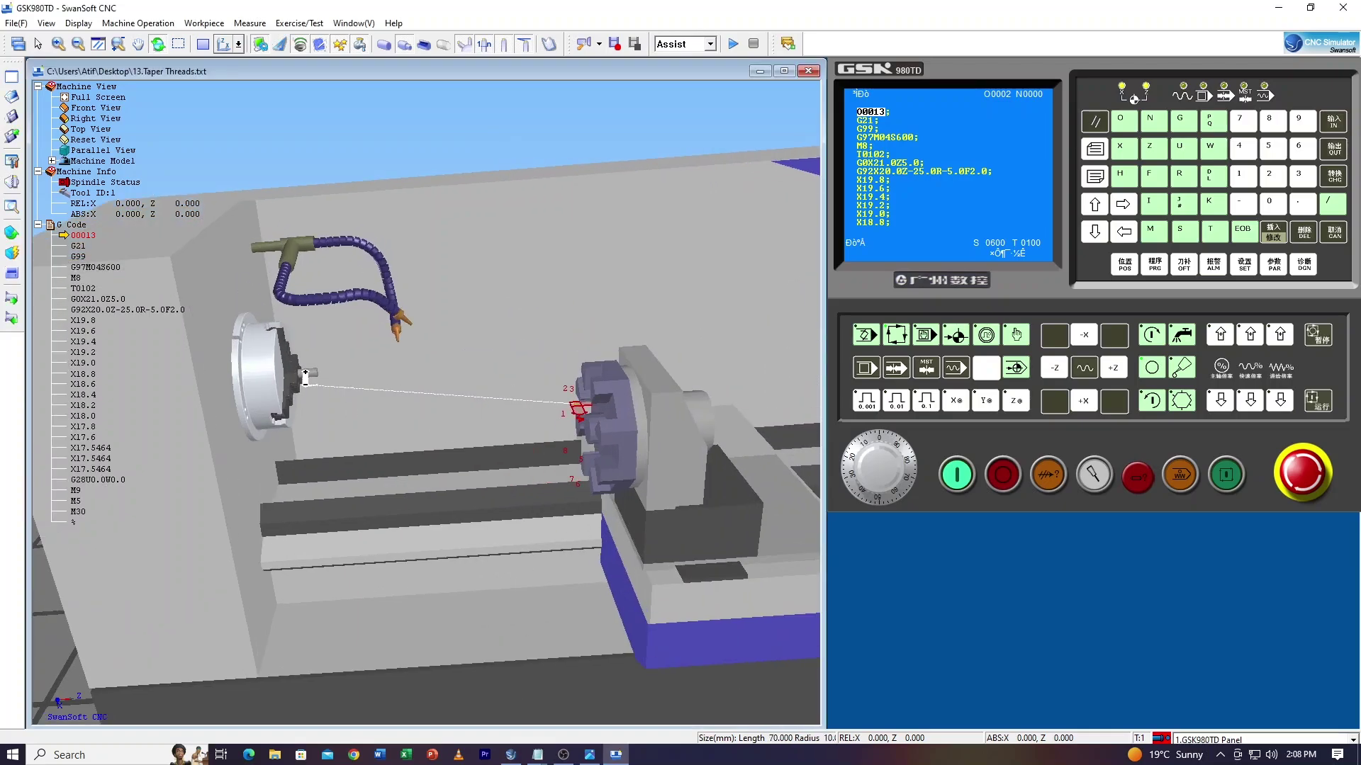
{"action": "scroll", "coordinate": [306, 378], "scroll_direction": "up", "scroll_amount": 3}
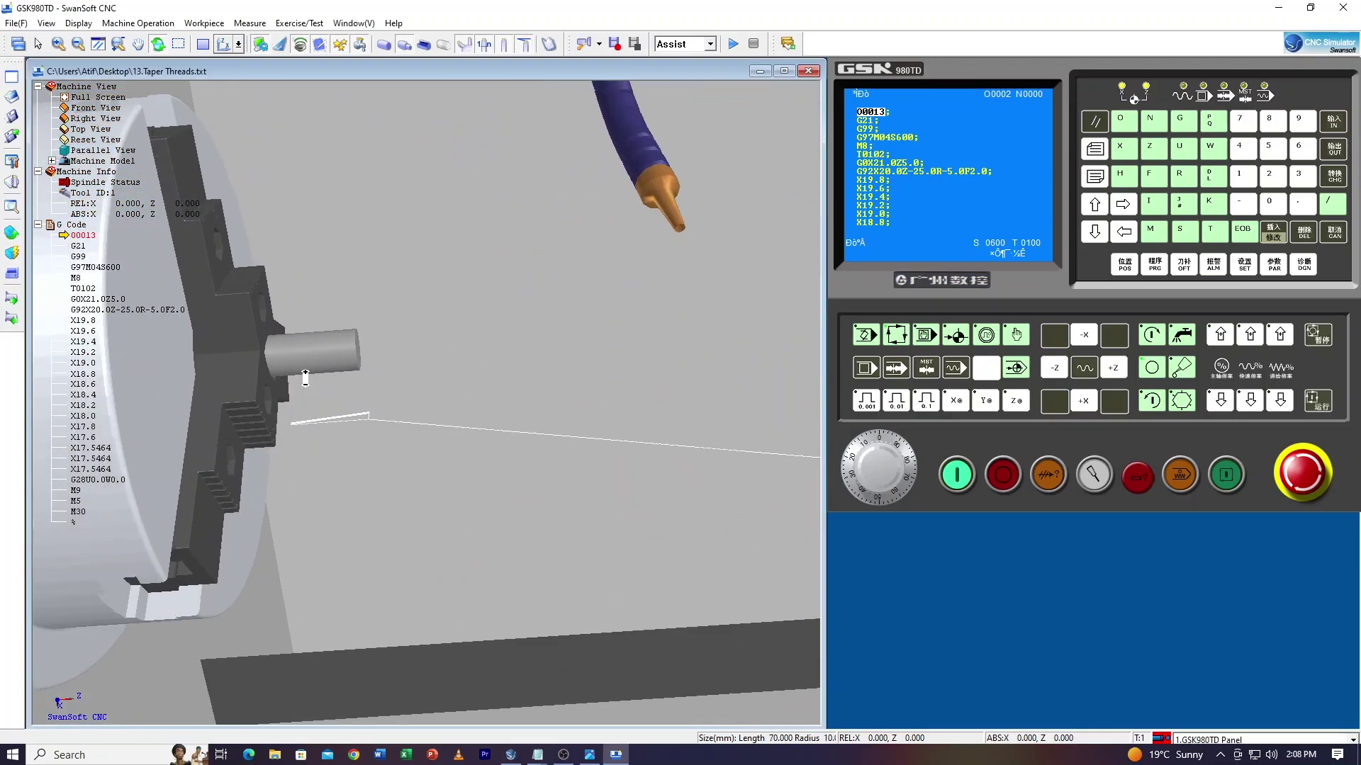
{"action": "scroll", "coordinate": [305, 377], "scroll_direction": "down", "scroll_amount": 6}
{"action": "scroll", "coordinate": [306, 378], "scroll_direction": "down", "scroll_amount": 4}
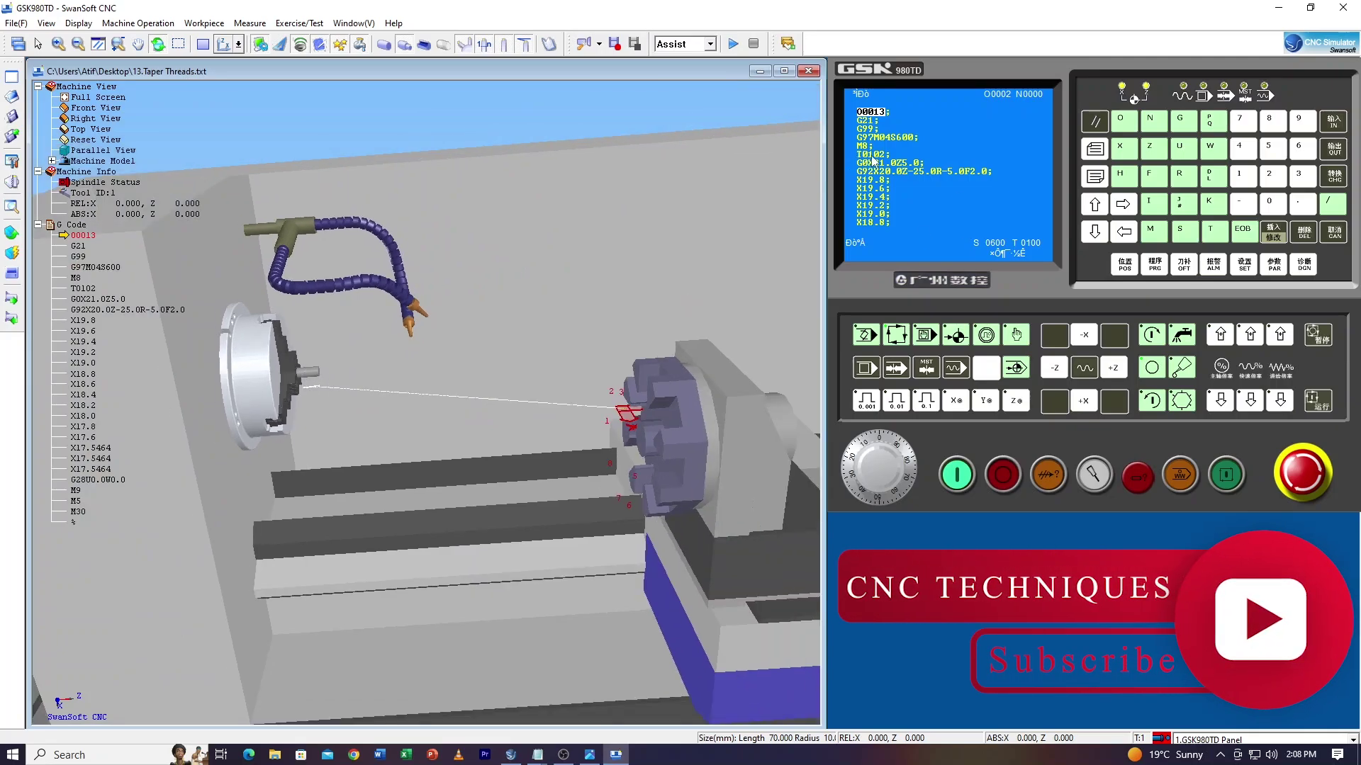
- Examine the external, internal and threading tools and their insert shapes in the tool magazine library
{"action": "left_click", "coordinate": [12, 233]}
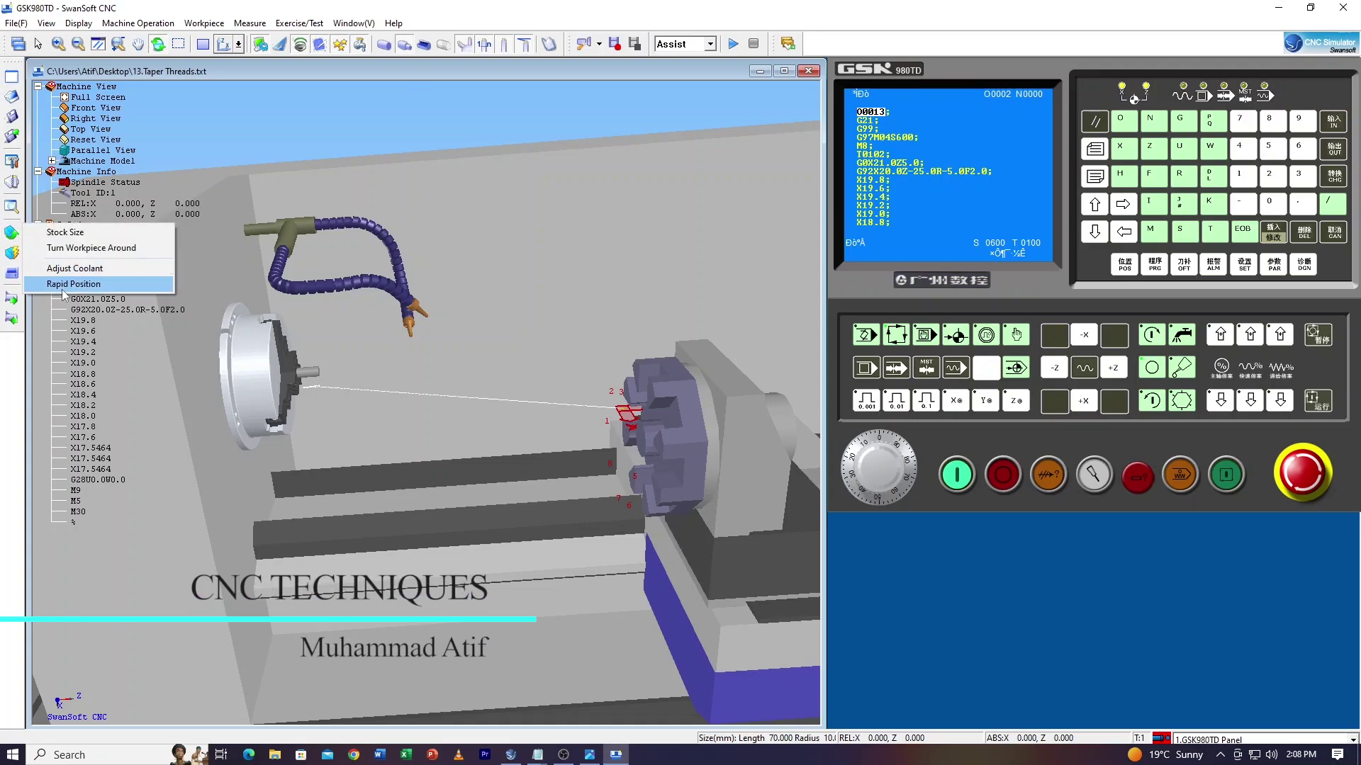
{"action": "left_click", "coordinate": [8, 186]}
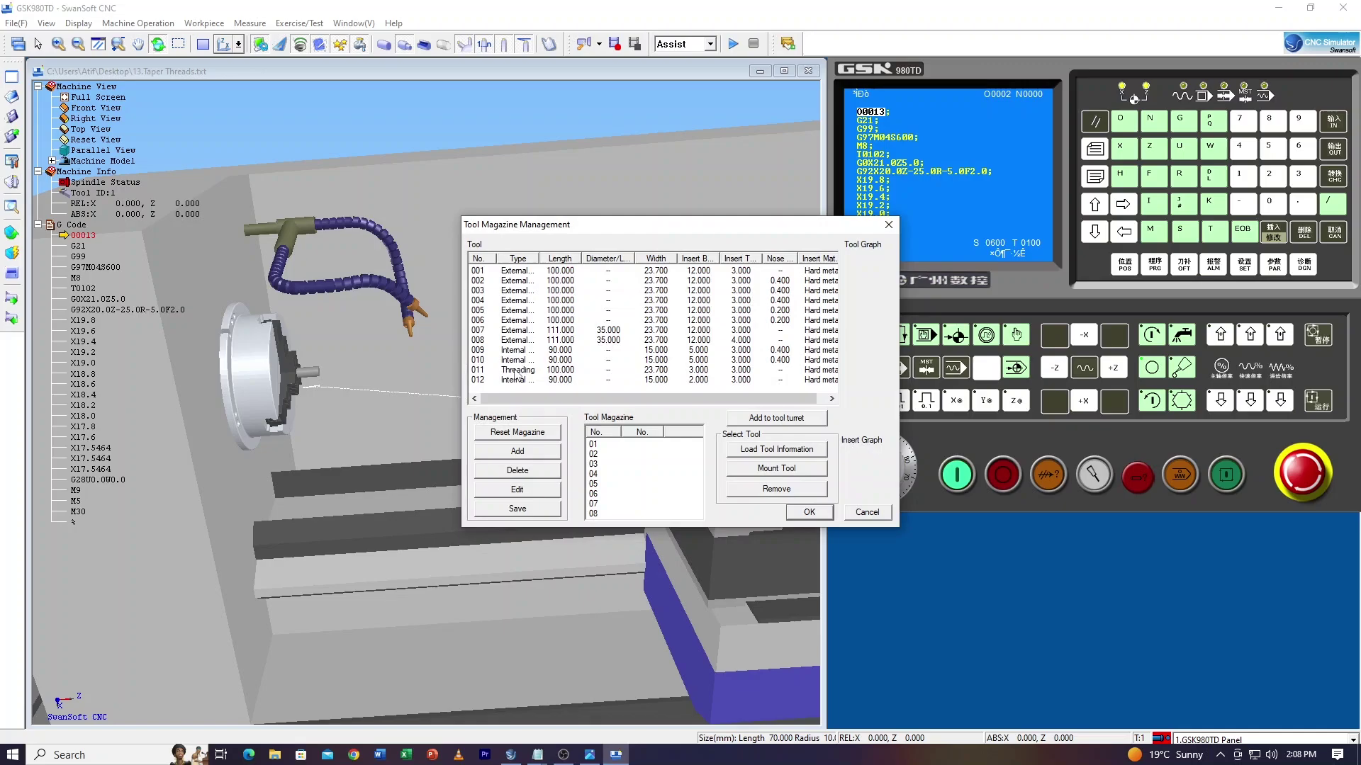
{"action": "left_click", "coordinate": [516, 370]}
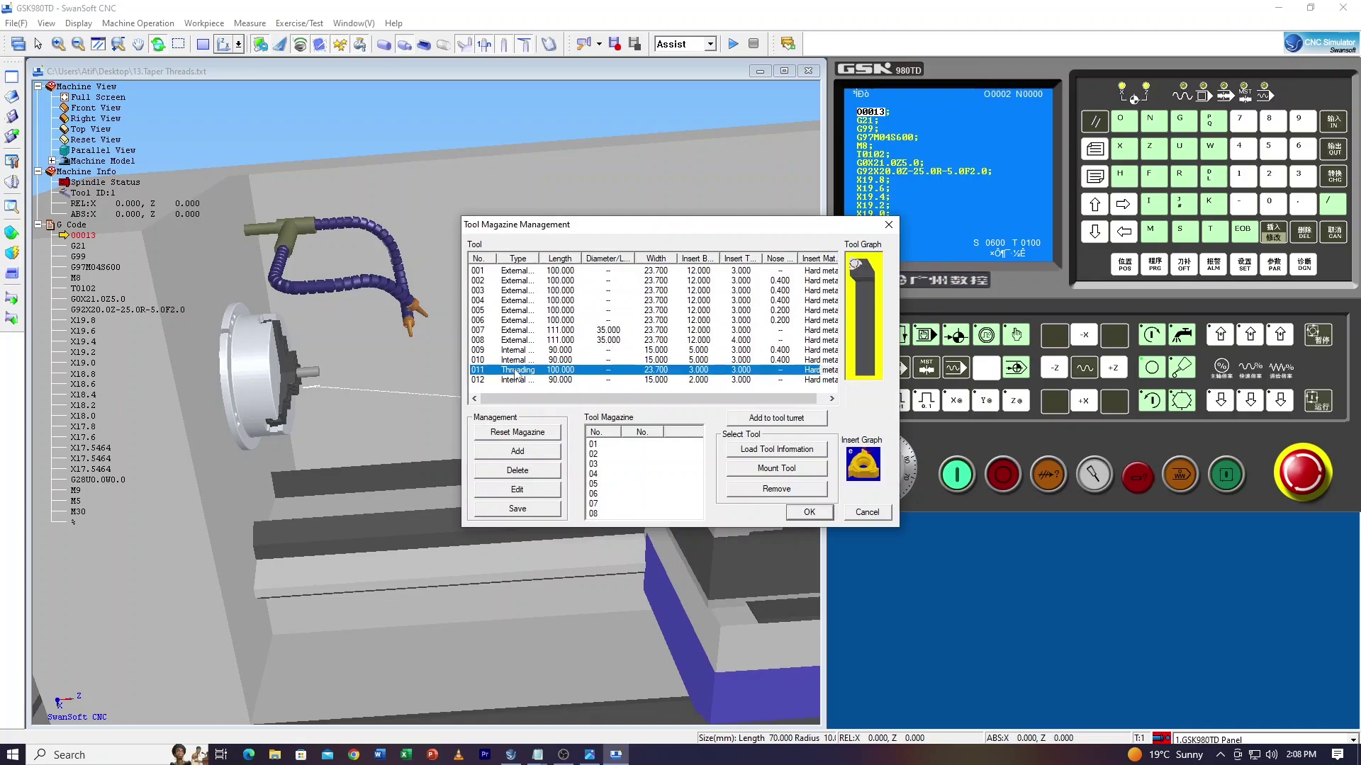
{"action": "left_click", "coordinate": [517, 271]}
{"action": "left_click", "coordinate": [516, 282]}
{"action": "left_click", "coordinate": [515, 301]}
{"action": "left_click", "coordinate": [514, 312]}
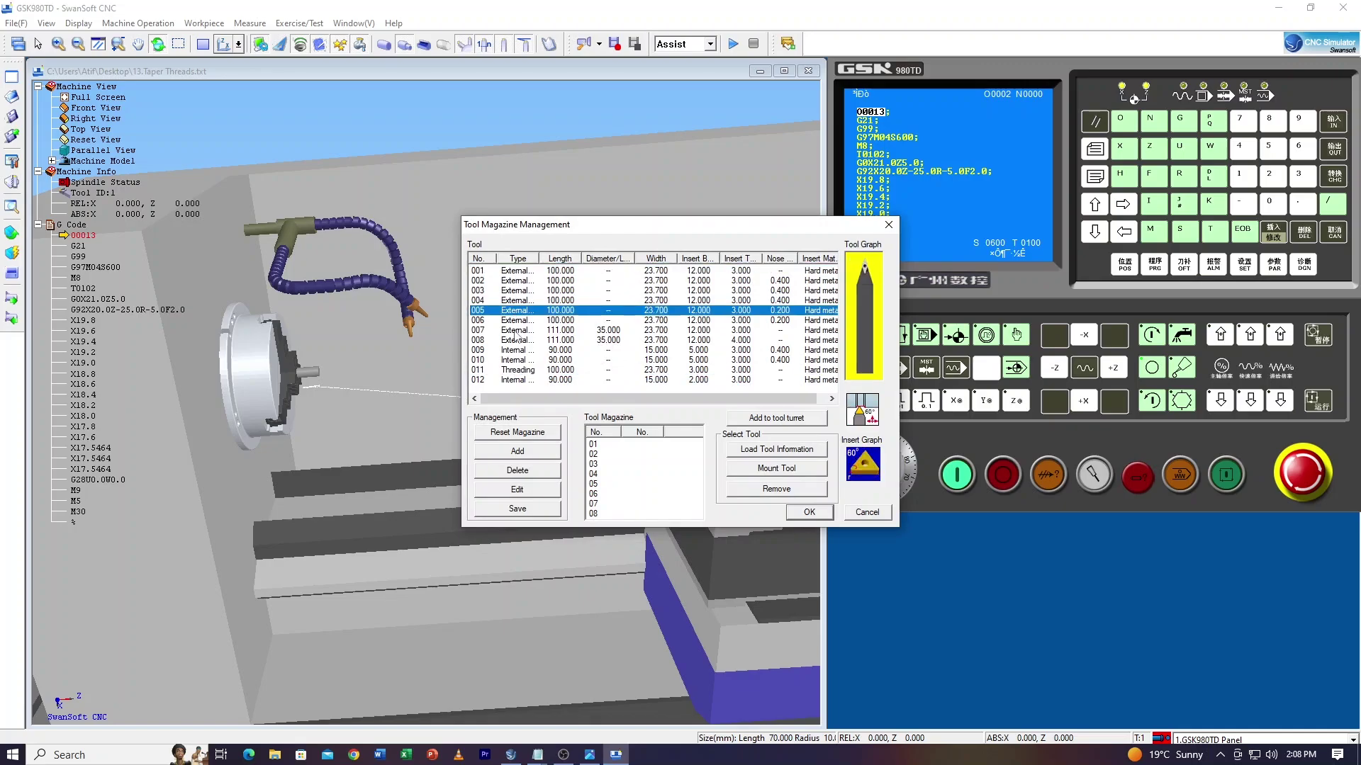
{"action": "left_click", "coordinate": [515, 331]}
{"action": "left_click", "coordinate": [515, 350]}
{"action": "left_click", "coordinate": [516, 360]}
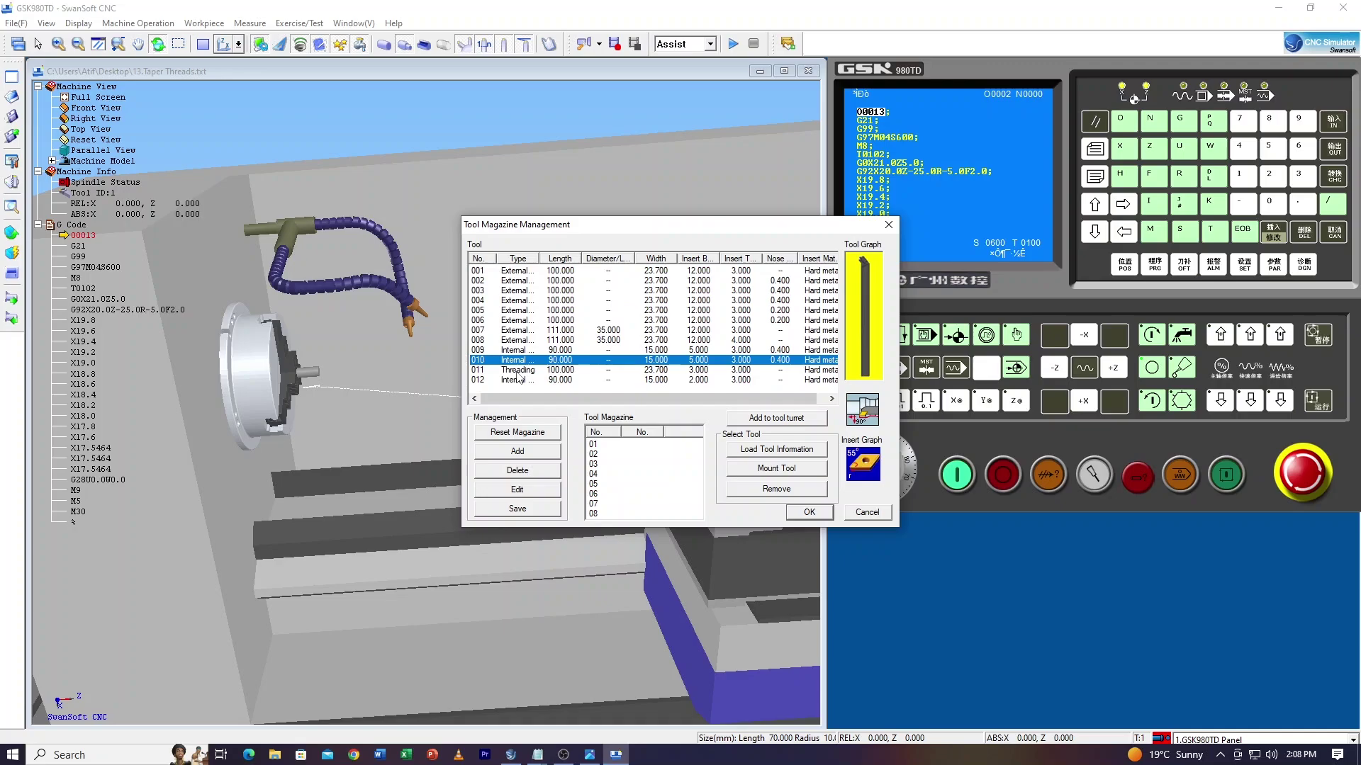
- Add threading tool 011 to Tool Station 1 of the turret and accept the tool magazine
{"action": "left_click", "coordinate": [518, 370]}
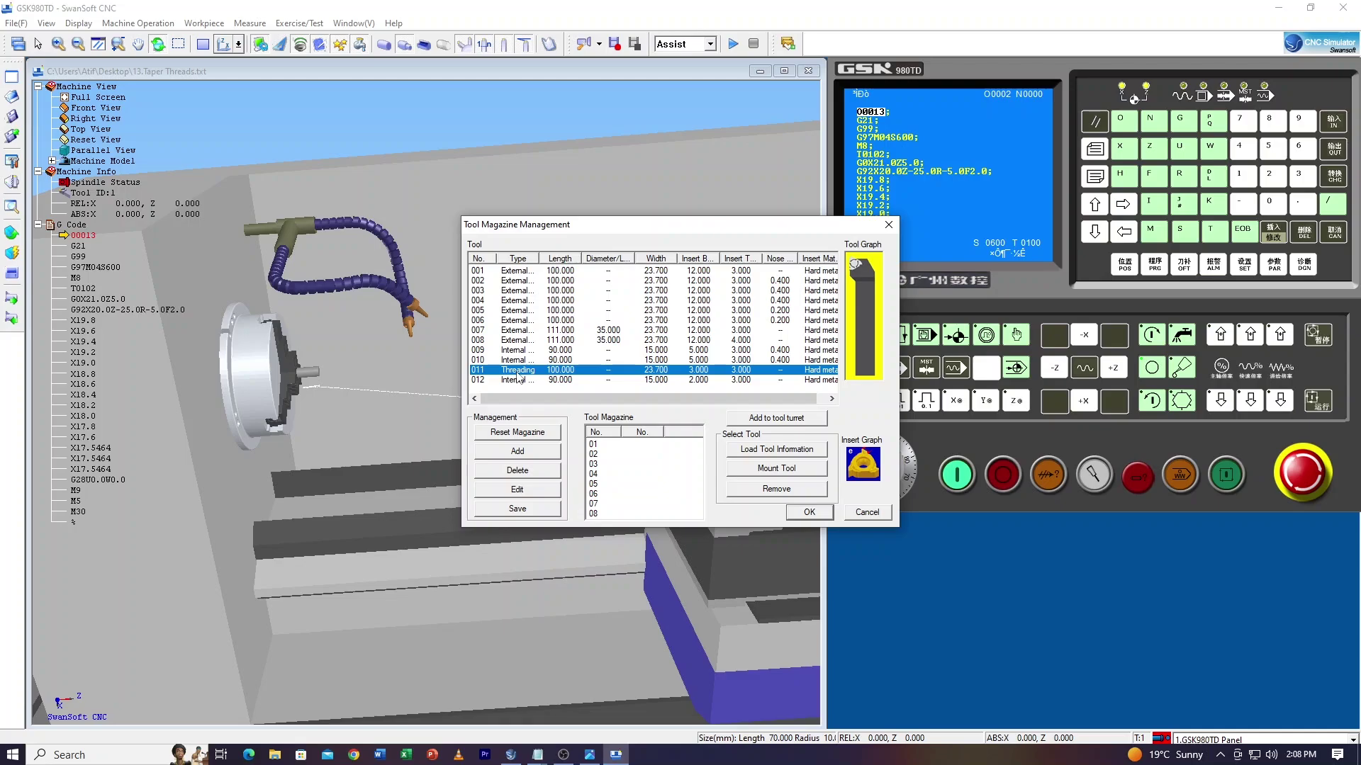
{"action": "left_click_drag", "start_coordinate": [687, 228], "coordinate": [284, 163]}
{"action": "left_click", "coordinate": [193, 378]}
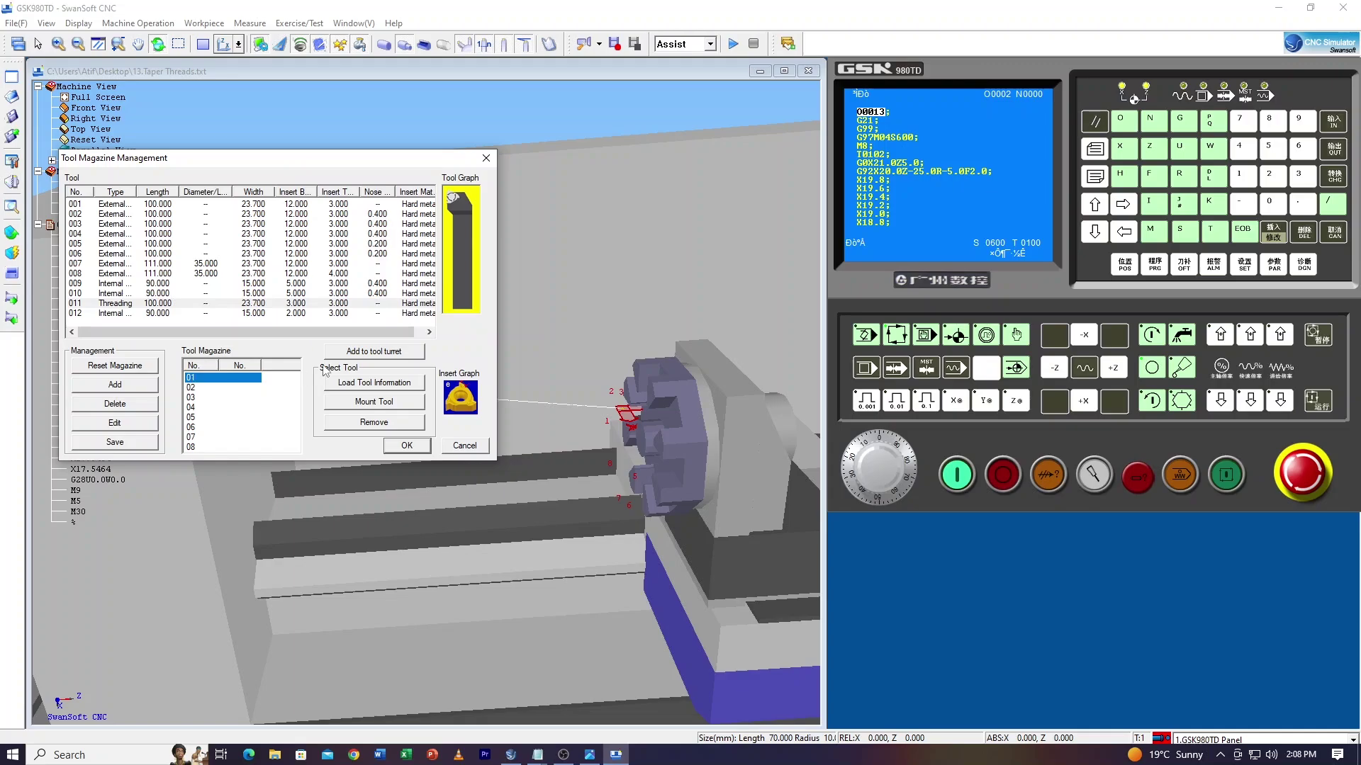
{"action": "left_click", "coordinate": [363, 352]}
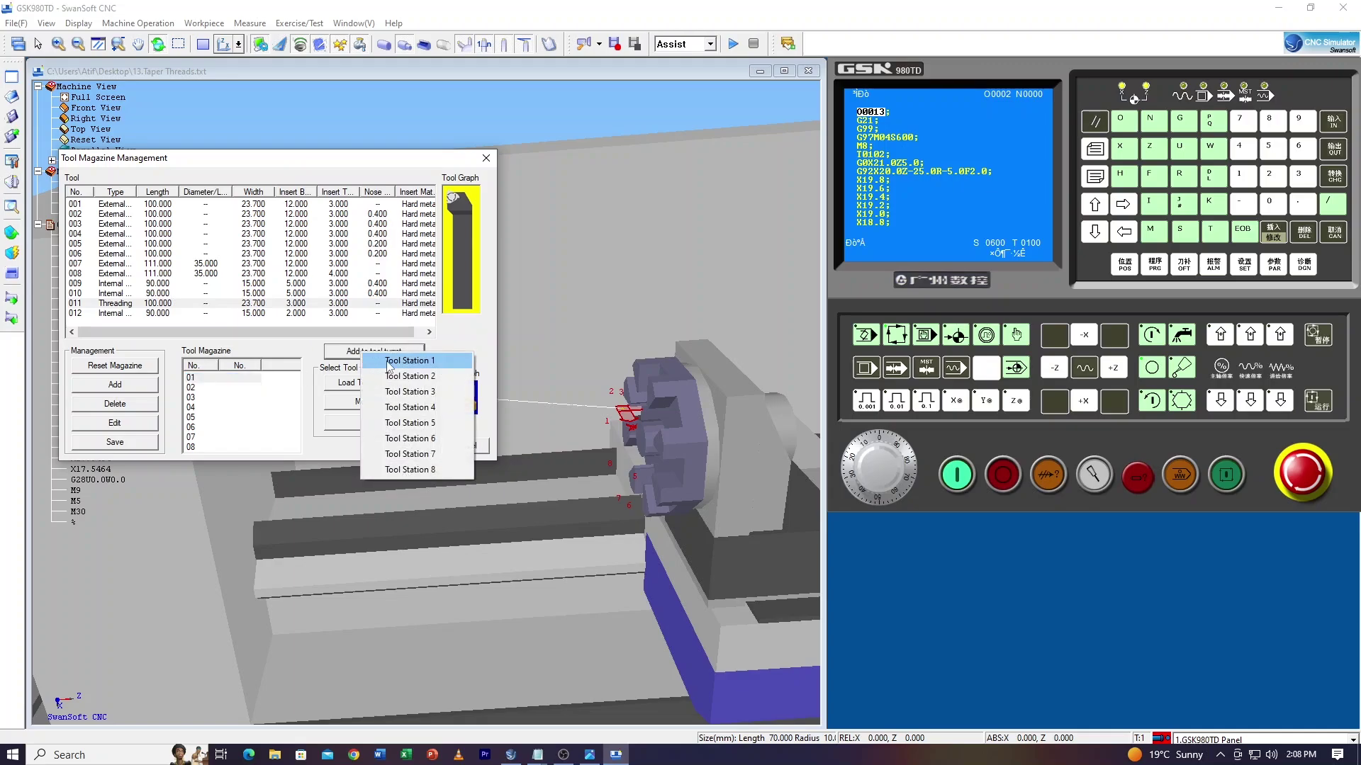
{"action": "left_click", "coordinate": [409, 362]}
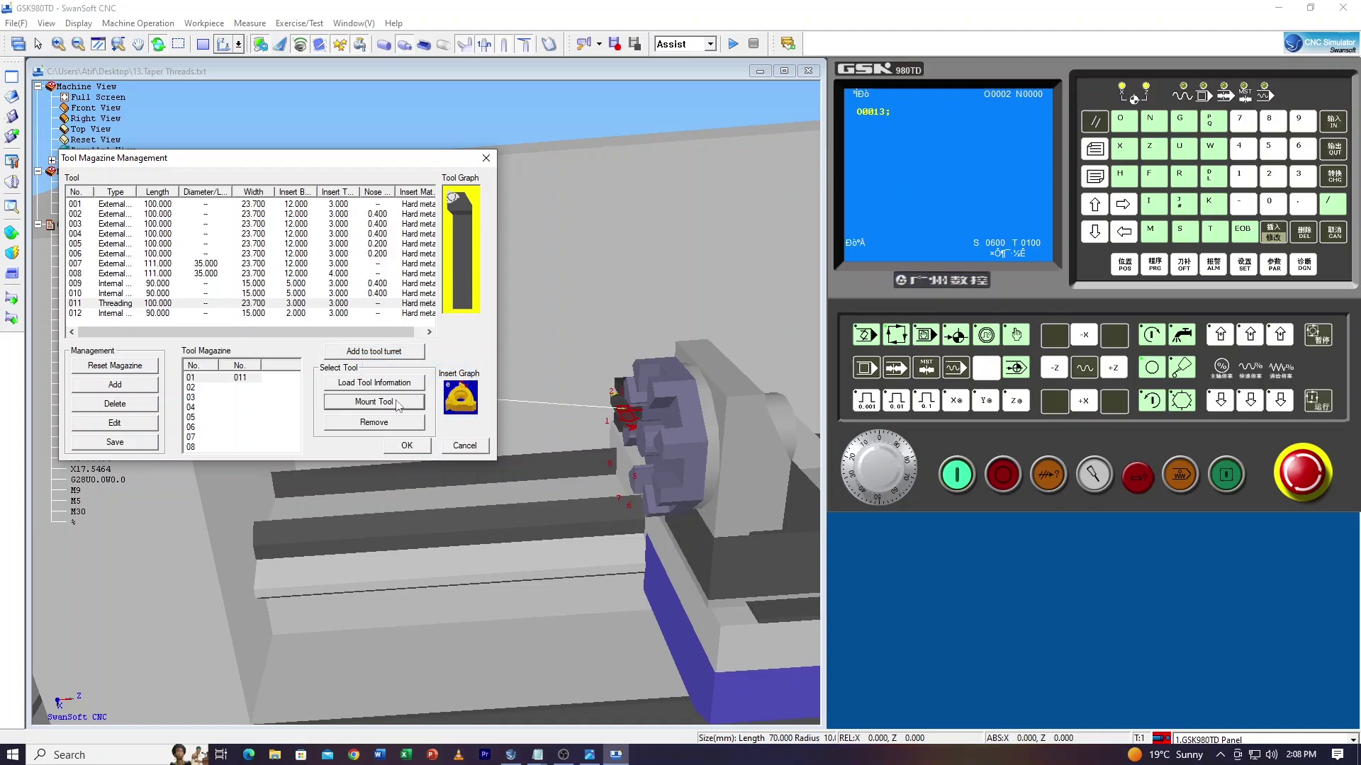
{"action": "left_click", "coordinate": [405, 453]}
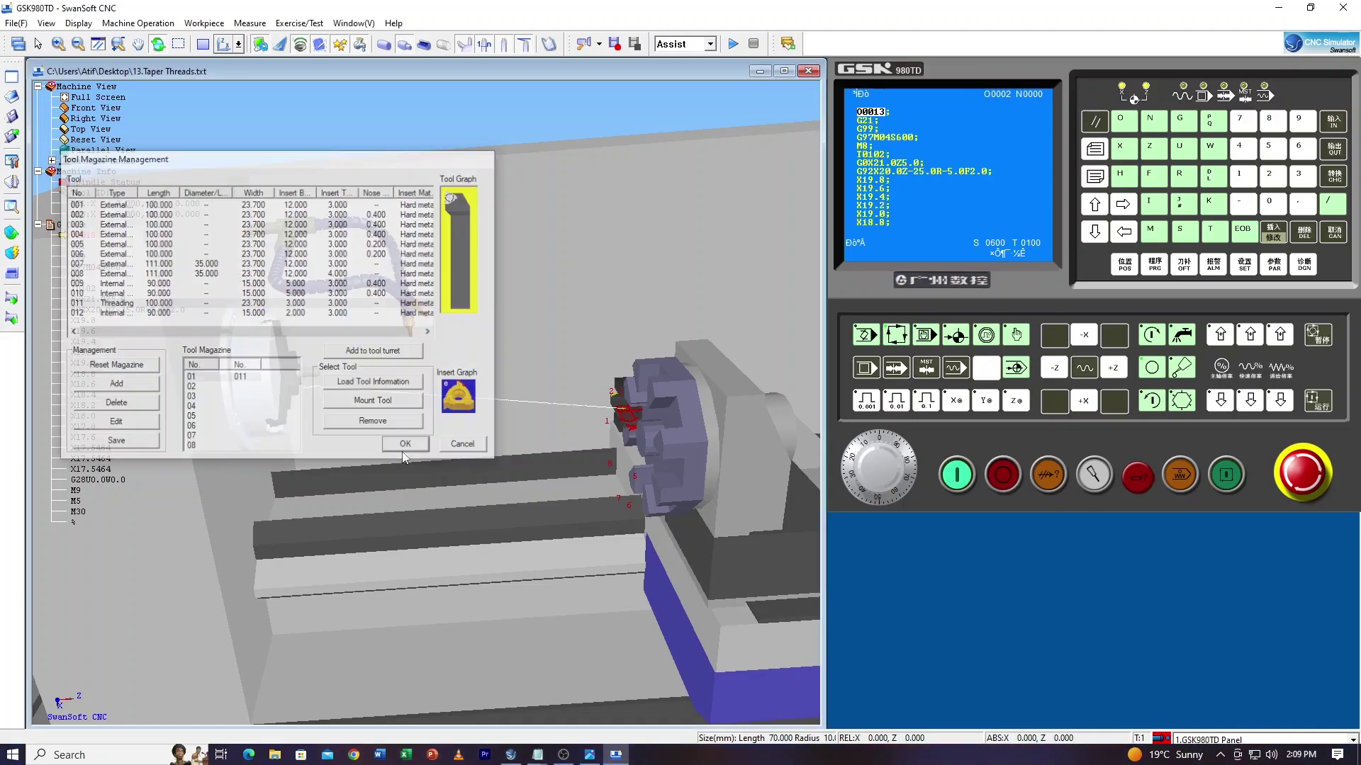
- Inspect the threading tool and its insert on the turret up close, along with its position relative to the workpiece
{"action": "scroll", "coordinate": [640, 426], "scroll_direction": "up", "scroll_amount": 5}
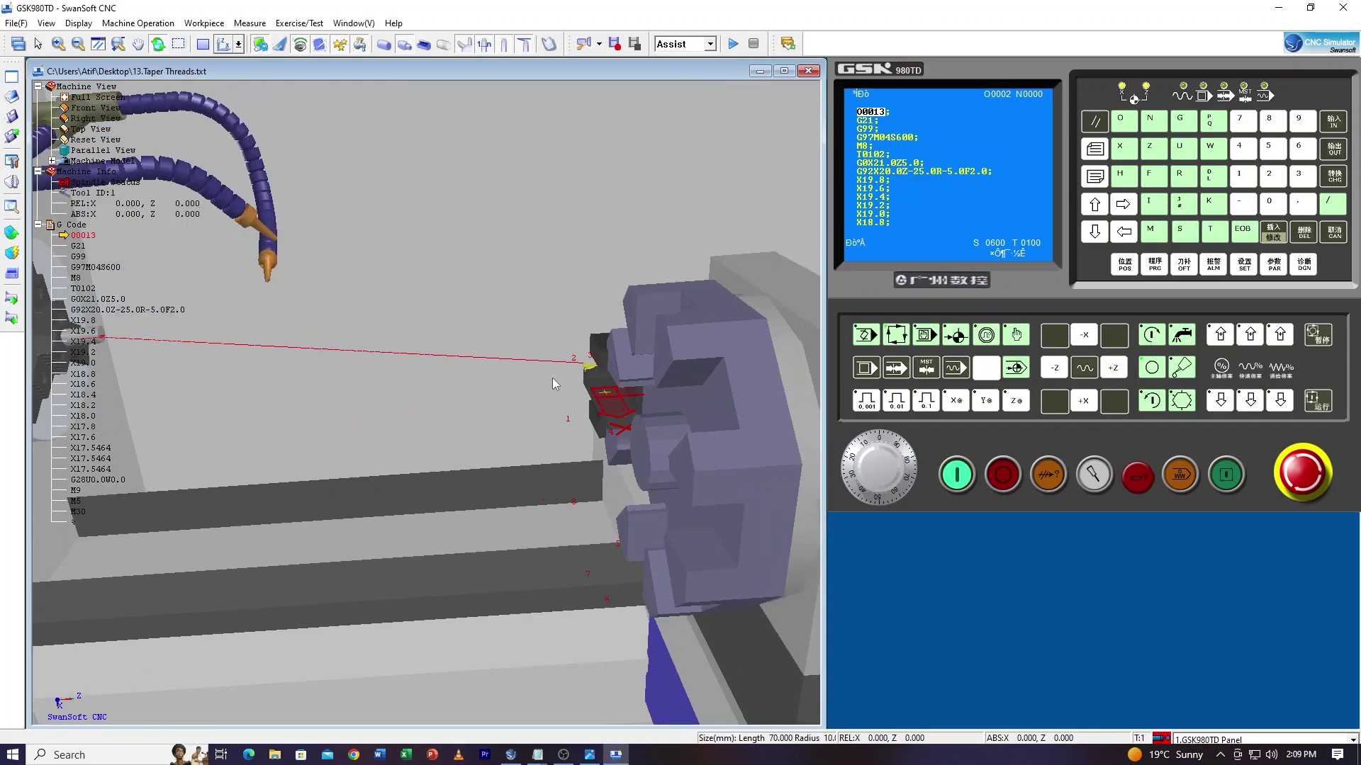
{"action": "scroll", "coordinate": [625, 411], "scroll_direction": "up", "scroll_amount": 5}
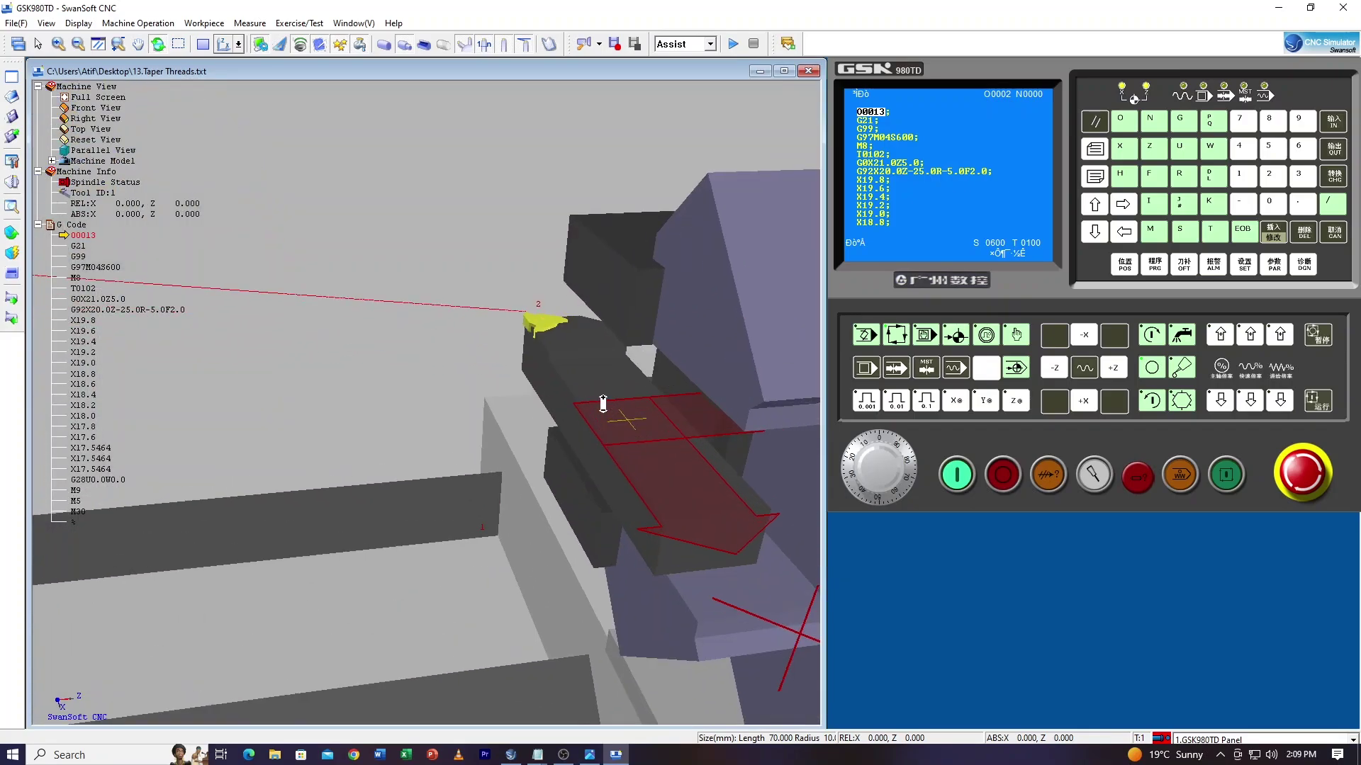
{"action": "left_click_drag", "start_coordinate": [614, 380], "coordinate": [544, 486]}
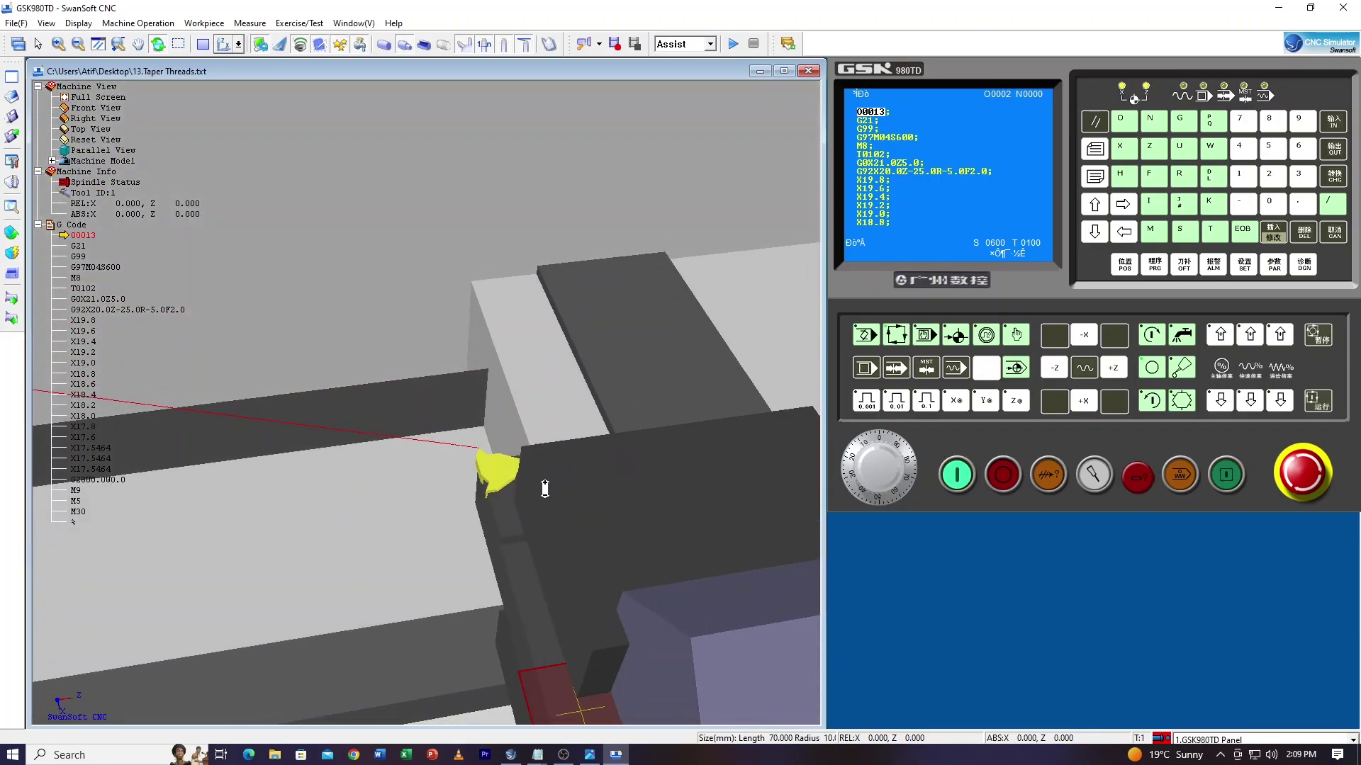
{"action": "scroll", "coordinate": [487, 462], "scroll_direction": "up", "scroll_amount": 6}
{"action": "scroll", "coordinate": [542, 438], "scroll_direction": "down", "scroll_amount": 8}
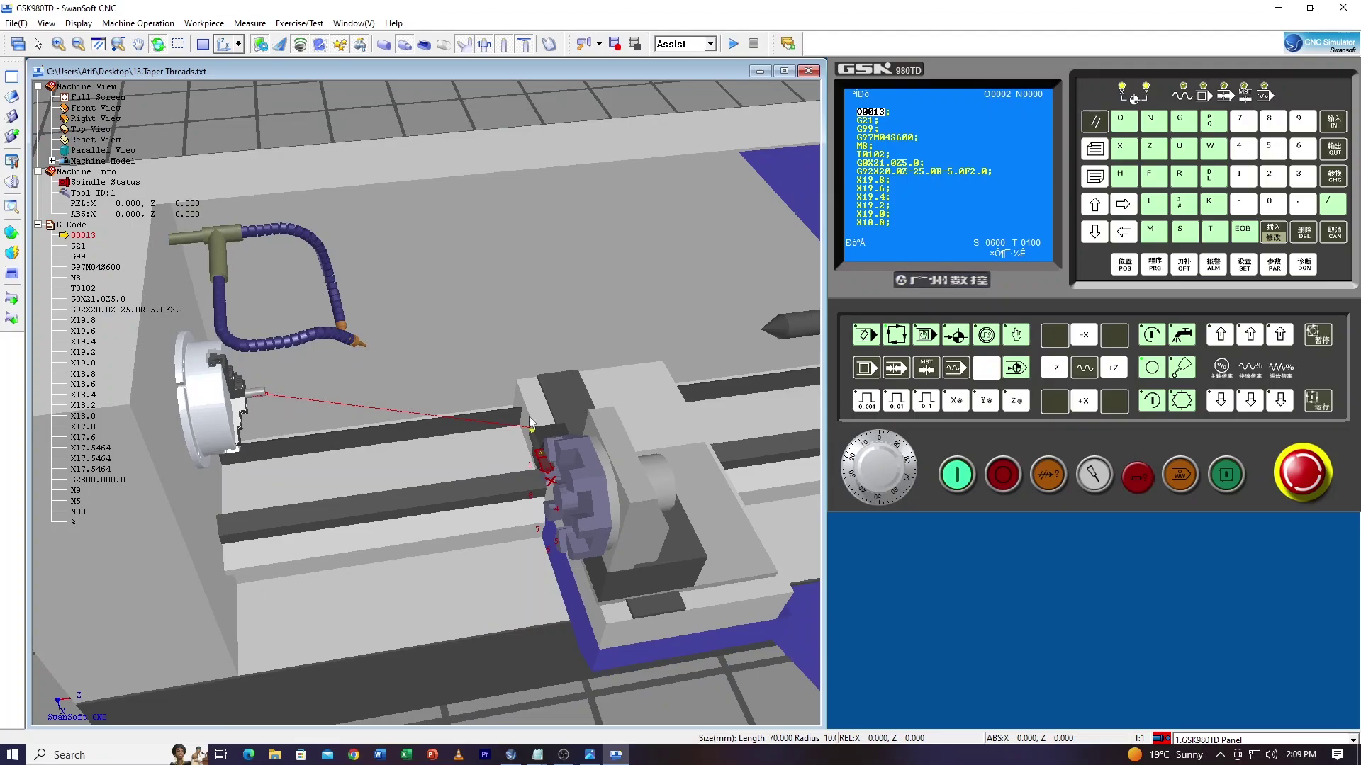
{"action": "left_click_drag", "start_coordinate": [486, 440], "coordinate": [436, 386]}
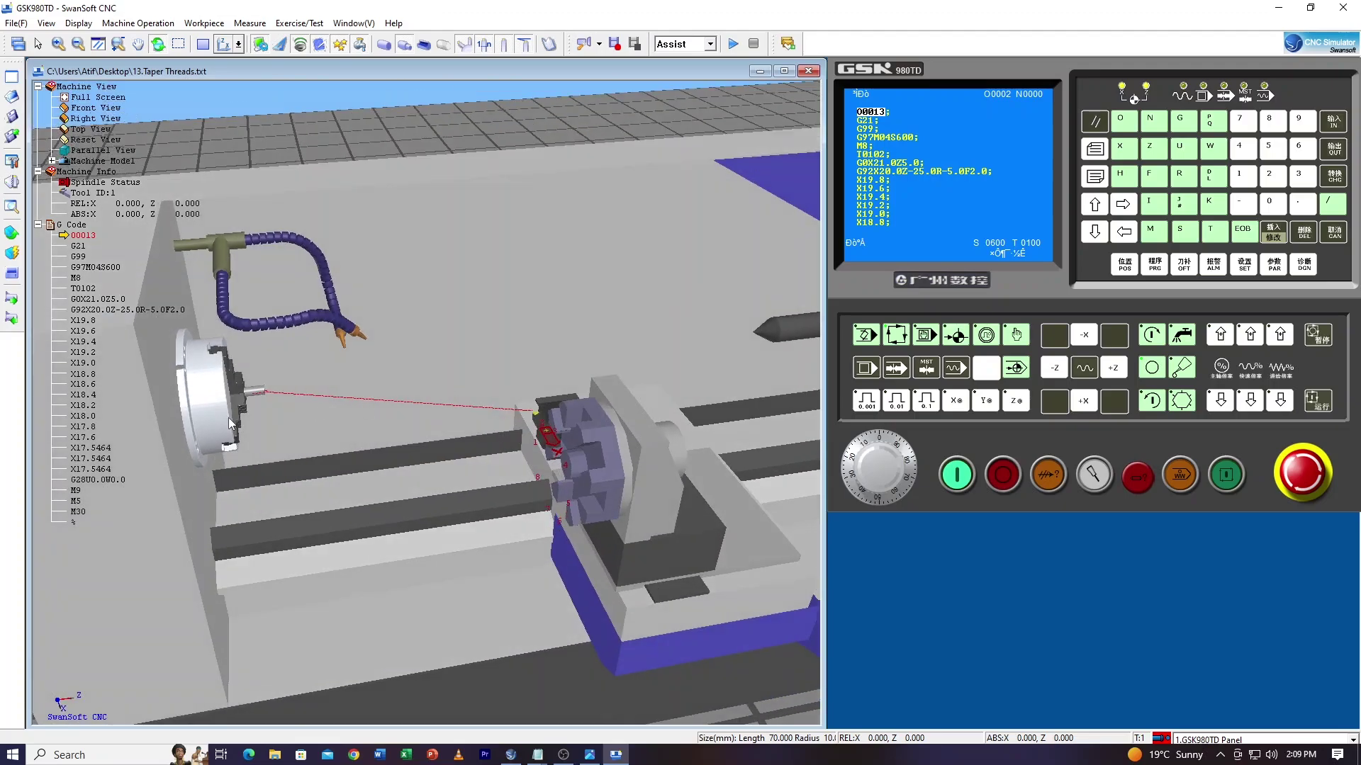
{"action": "left_click_drag", "start_coordinate": [229, 424], "coordinate": [230, 414]}
- Move the tool rapidly to the workpiece's outer edge with Rapid Position and check the insert's contact point
{"action": "left_click", "coordinate": [12, 234]}
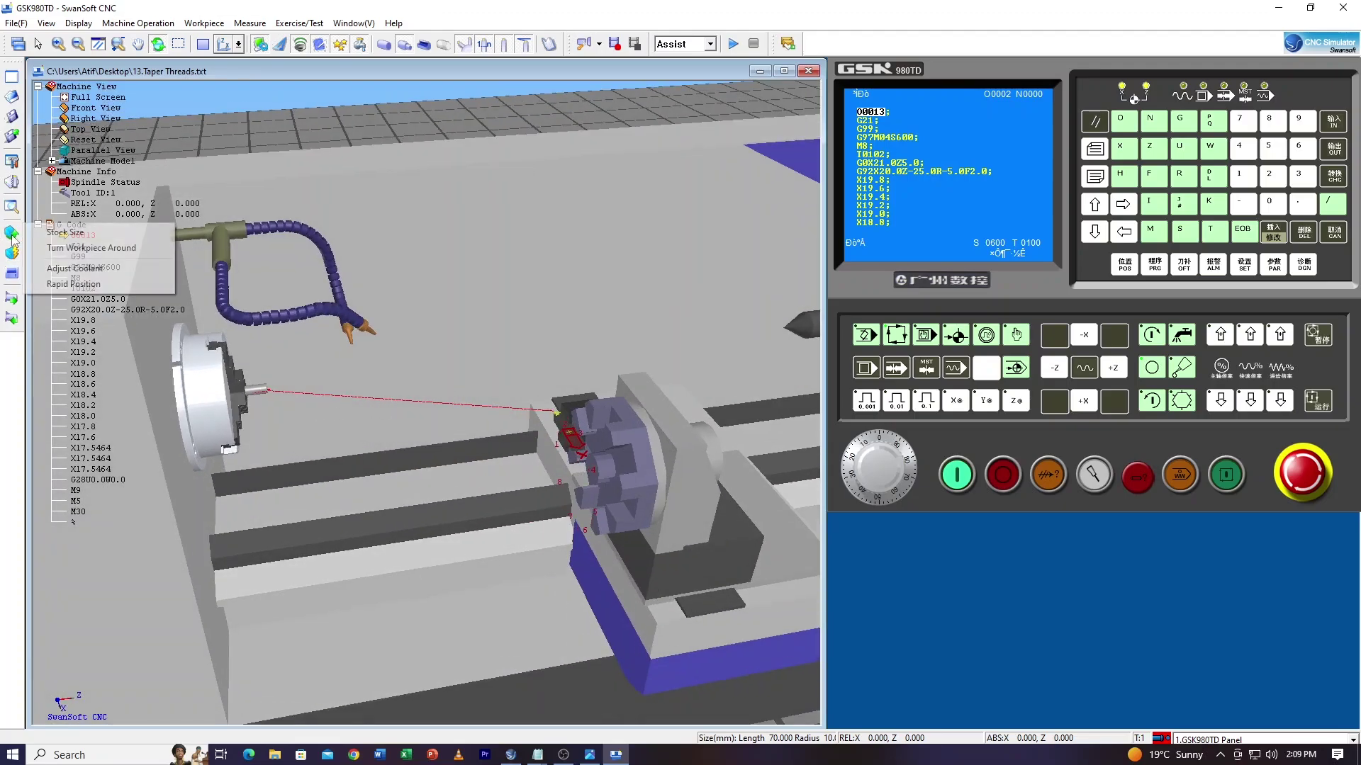
{"action": "left_click", "coordinate": [59, 284]}
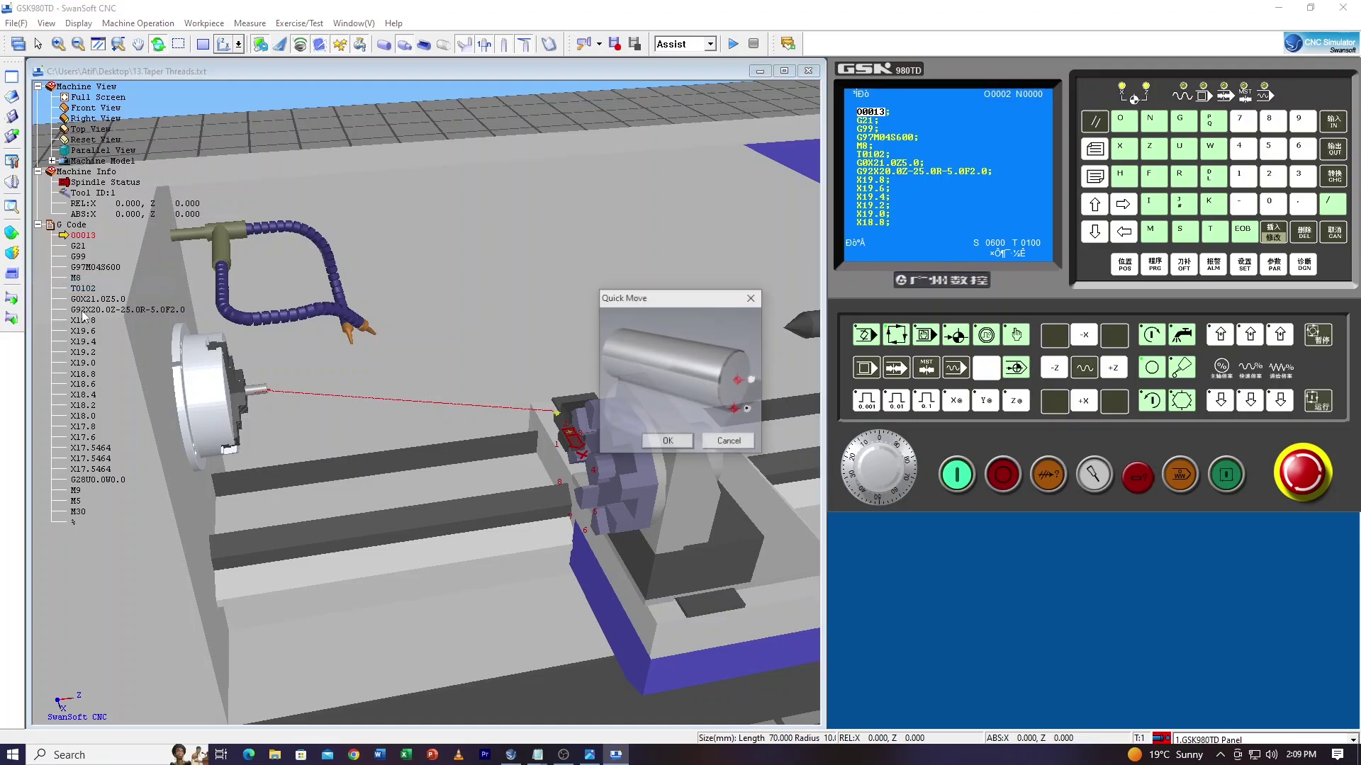
{"action": "left_click", "coordinate": [668, 442]}
{"action": "scroll", "coordinate": [275, 402], "scroll_direction": "up", "scroll_amount": 3}
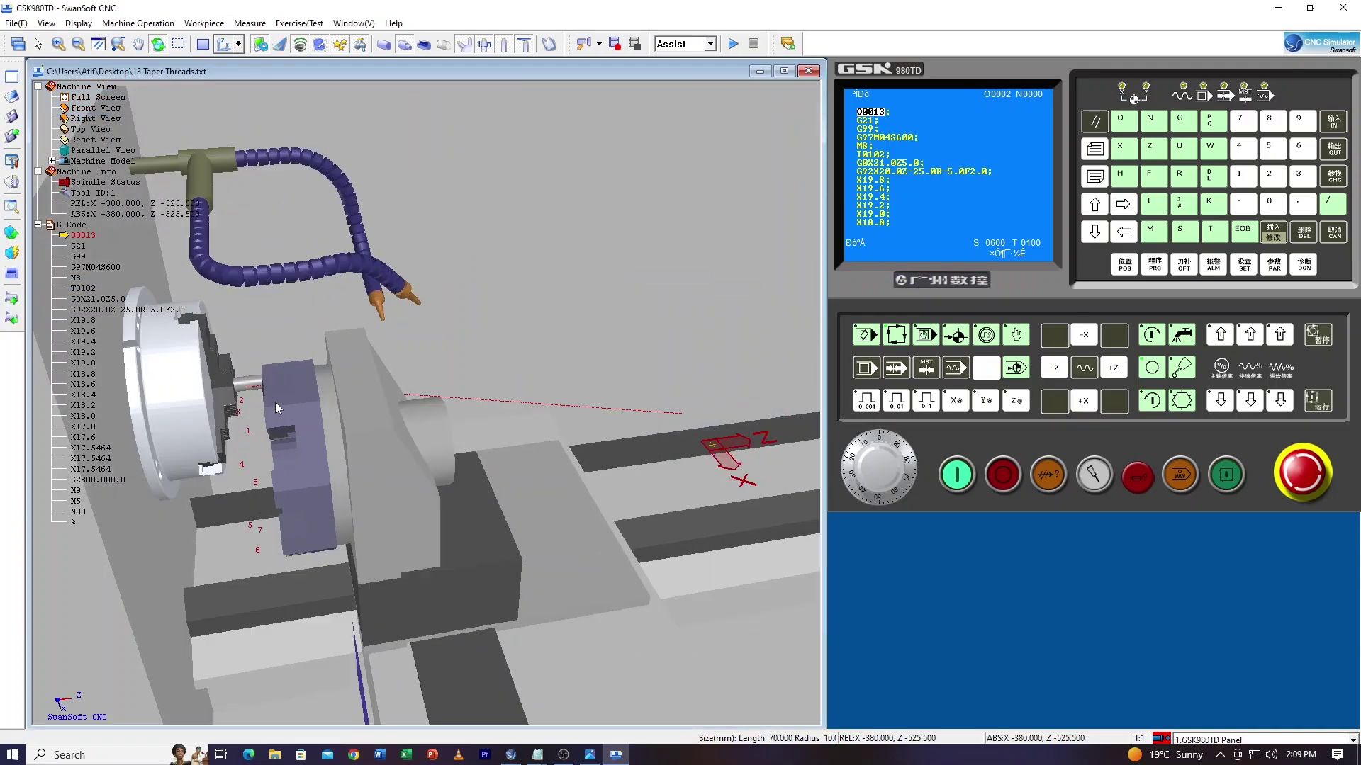
{"action": "left_click_drag", "start_coordinate": [265, 397], "coordinate": [275, 485]}
{"action": "scroll", "coordinate": [248, 429], "scroll_direction": "up", "scroll_amount": 4}
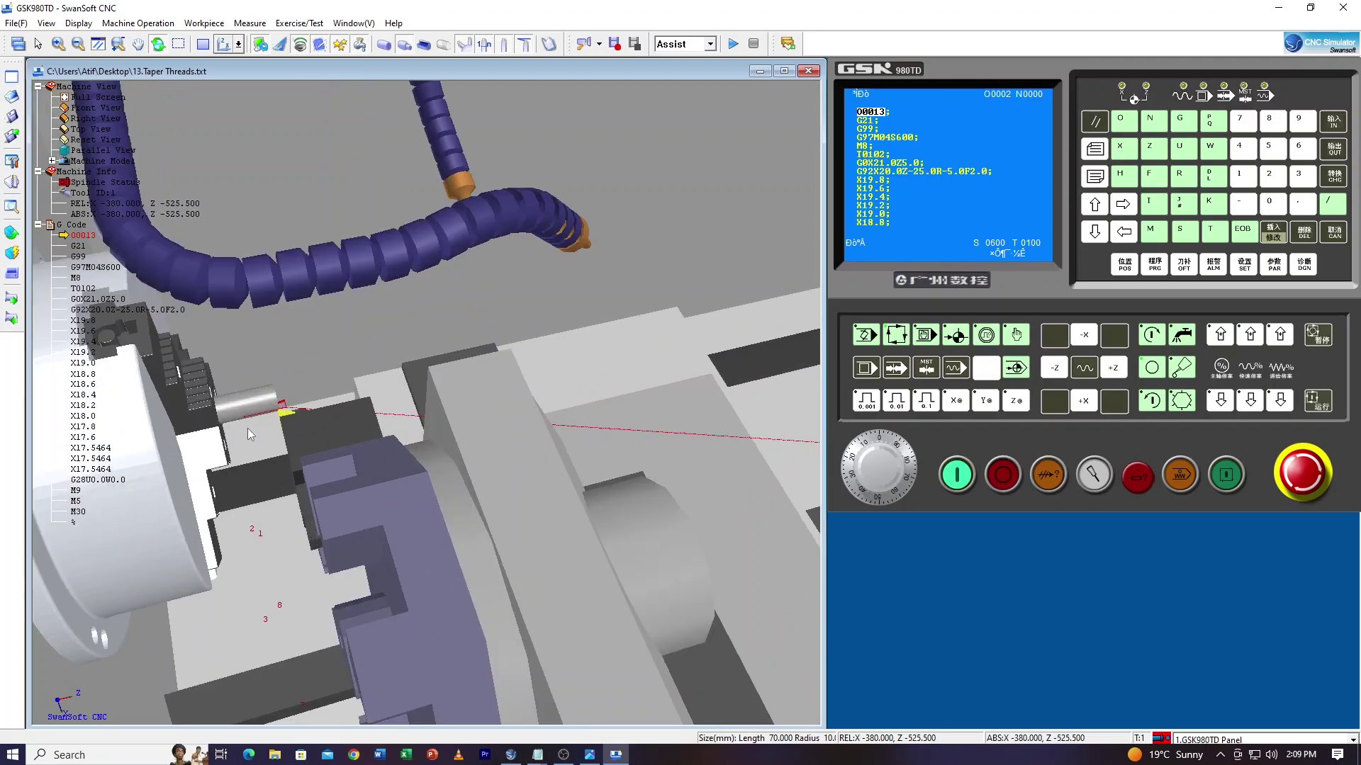
{"action": "scroll", "coordinate": [267, 420], "scroll_direction": "up", "scroll_amount": 5}
{"action": "left_click_drag", "start_coordinate": [360, 405], "coordinate": [324, 409]}
{"action": "scroll", "coordinate": [343, 441], "scroll_direction": "down", "scroll_amount": 7}
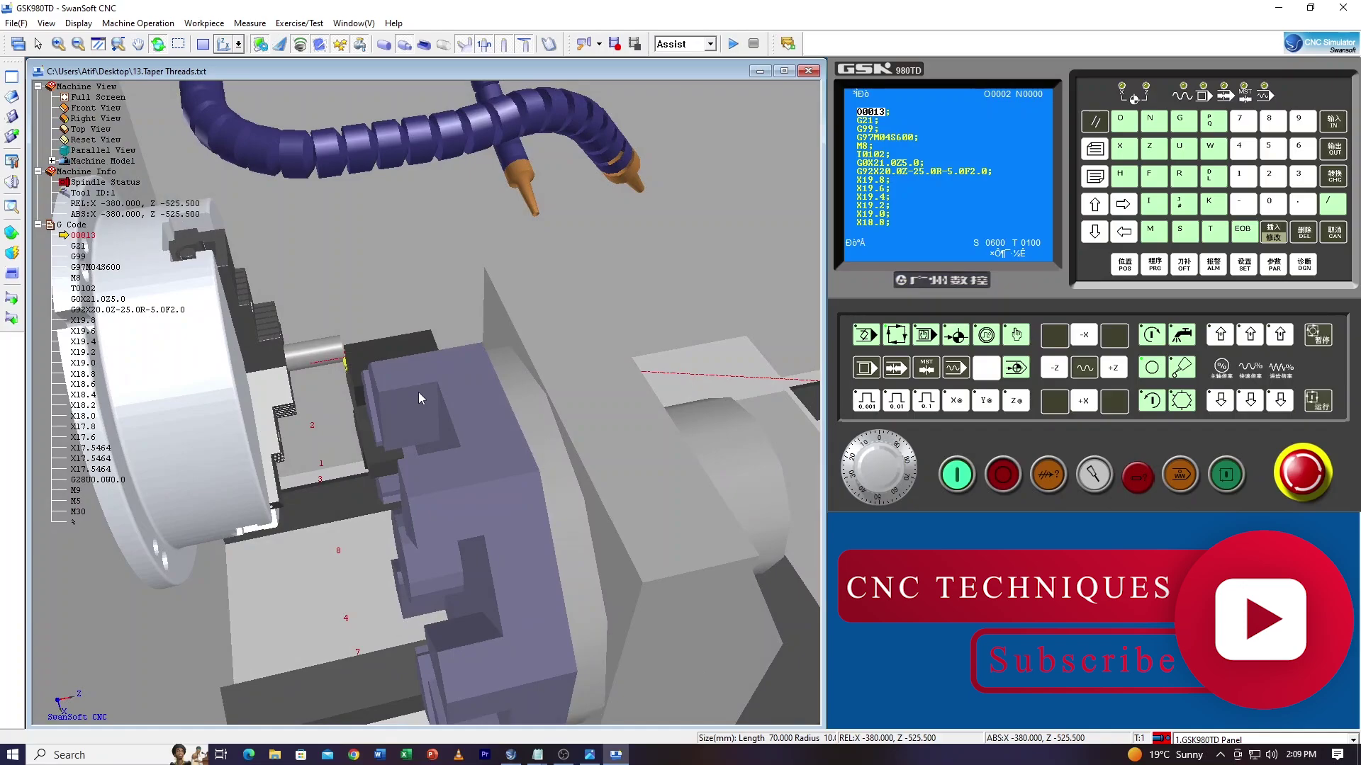
- In MDI mode, enter X20 as the measured diameter for tool offset 02
{"action": "left_click", "coordinate": [1193, 273]}
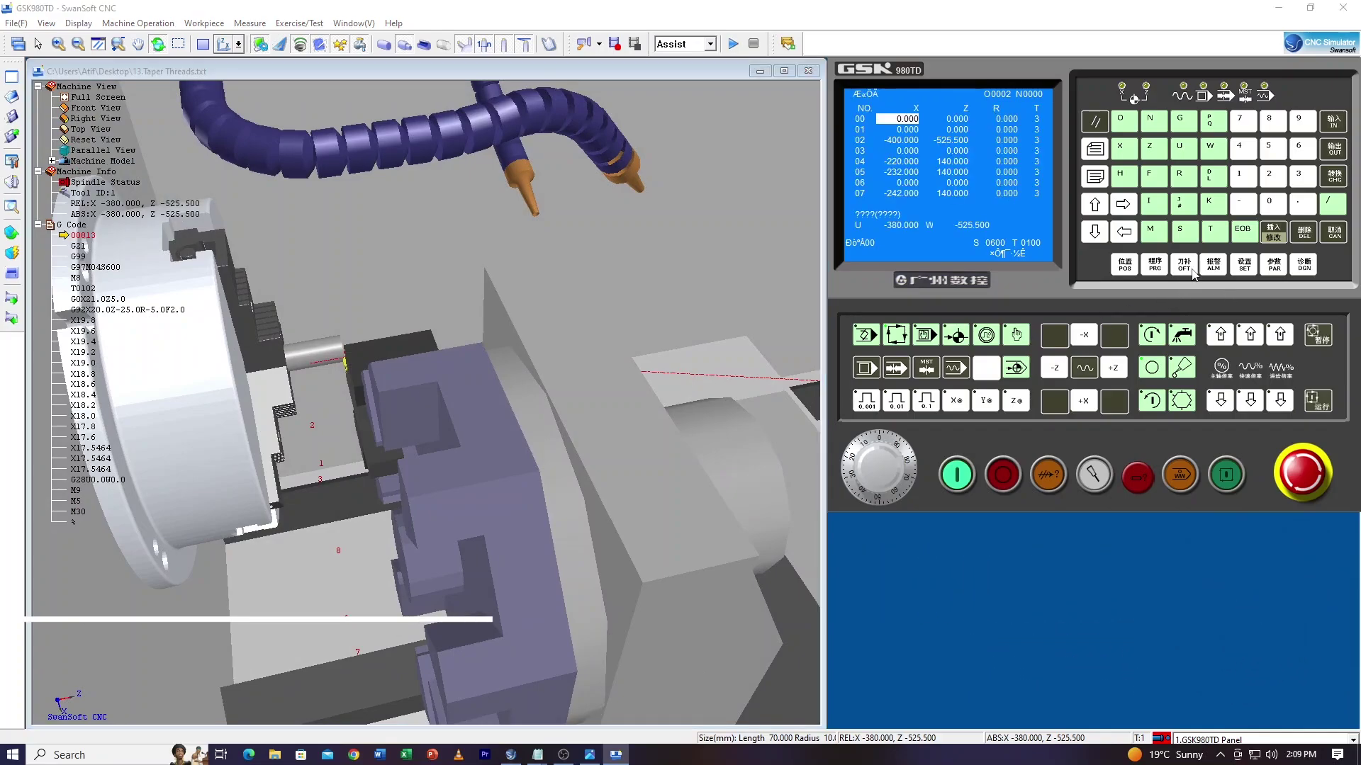
{"action": "left_click", "coordinate": [1097, 239]}
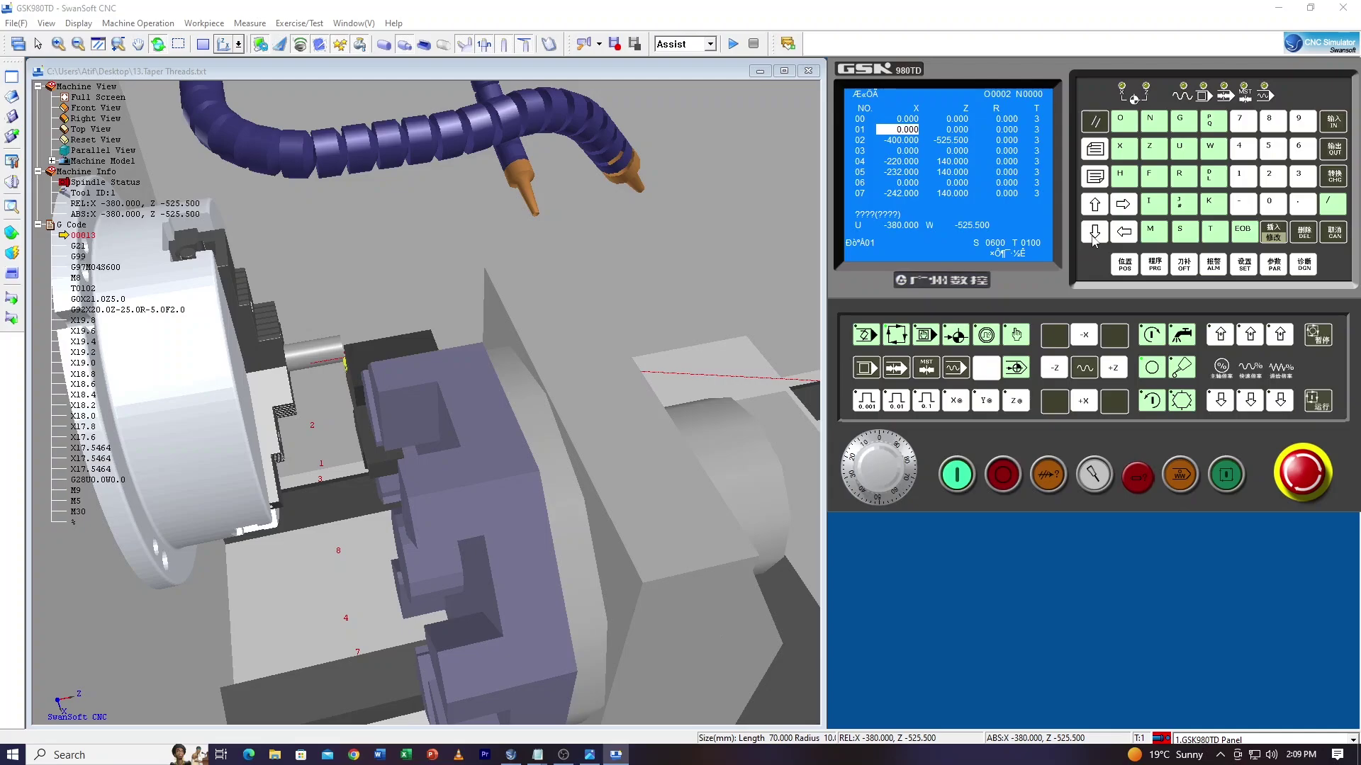
{"action": "left_click", "coordinate": [1095, 234]}
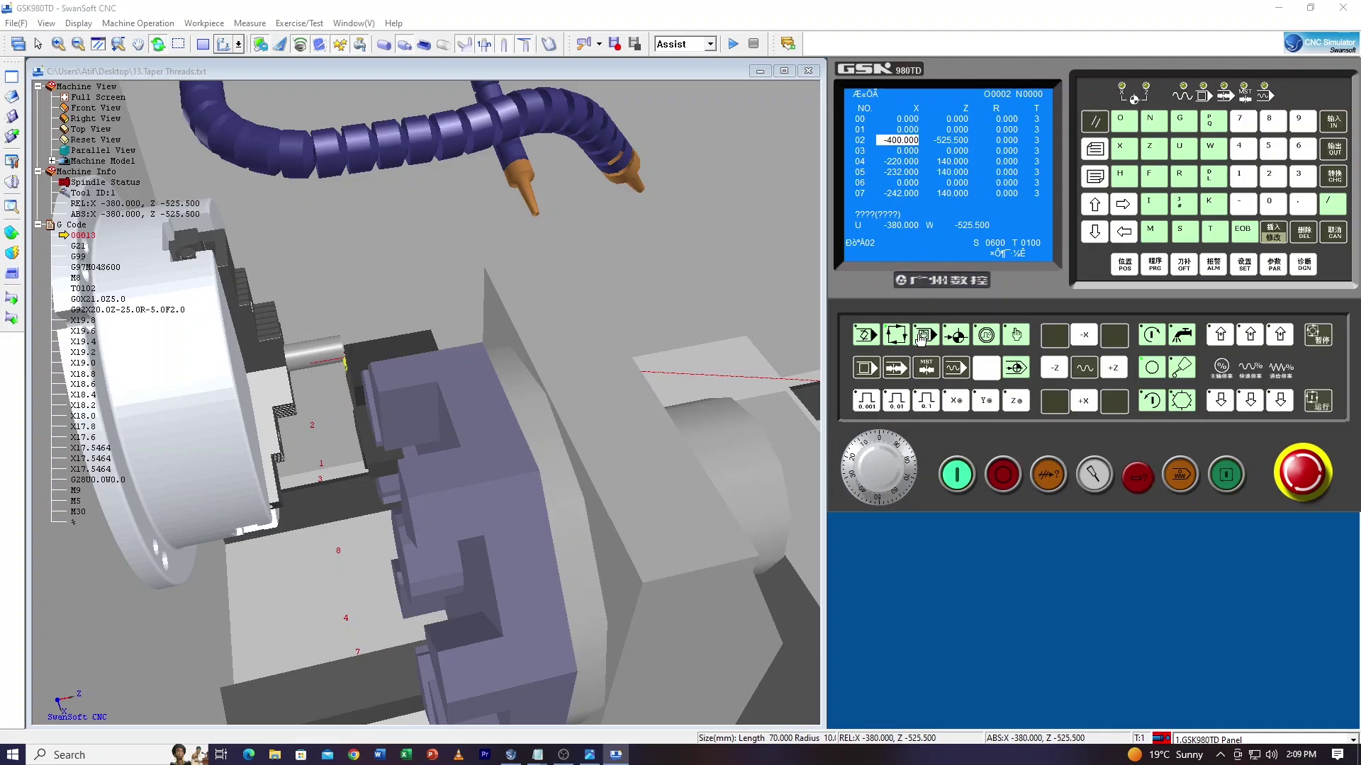
{"action": "left_click", "coordinate": [923, 337]}
{"action": "left_click", "coordinate": [1123, 150]}
{"action": "left_click", "coordinate": [1283, 179]}
{"action": "left_click", "coordinate": [1279, 211]}
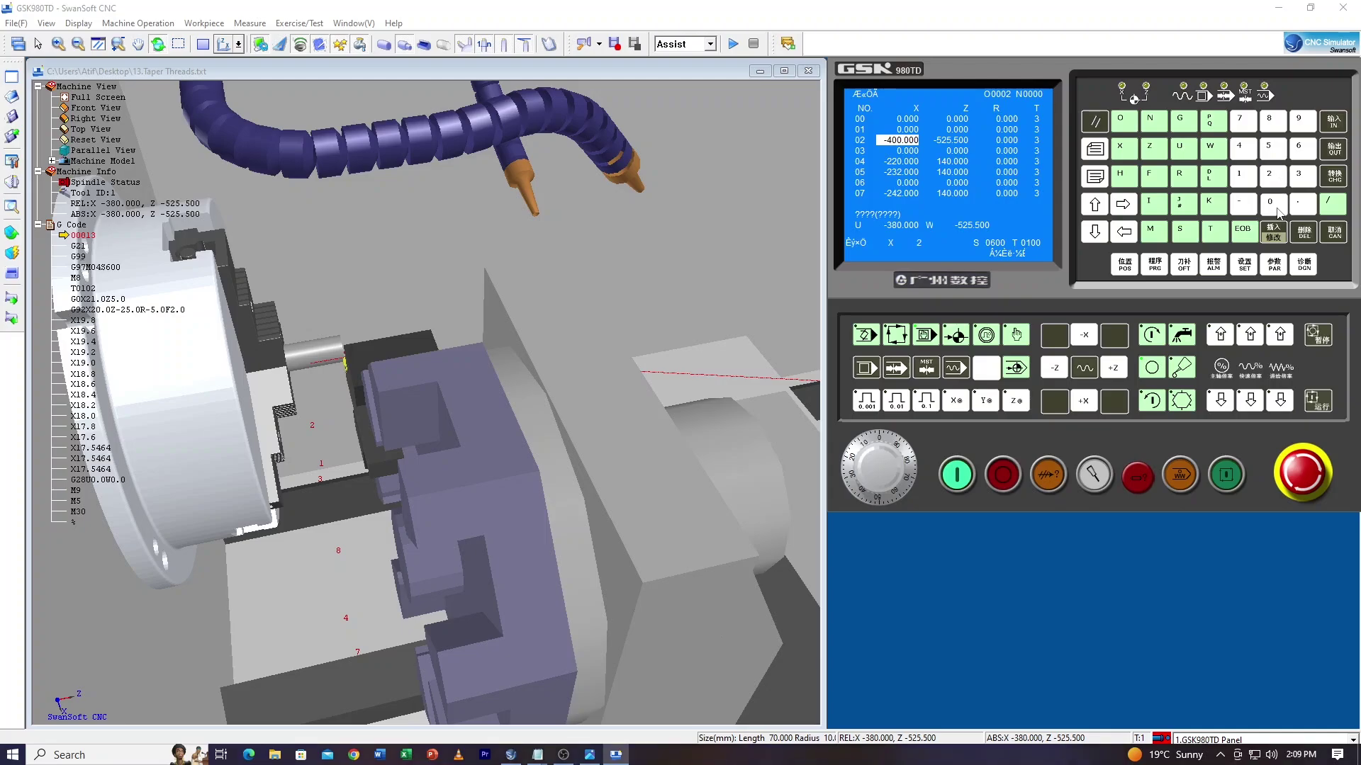
{"action": "left_click", "coordinate": [1336, 124]}
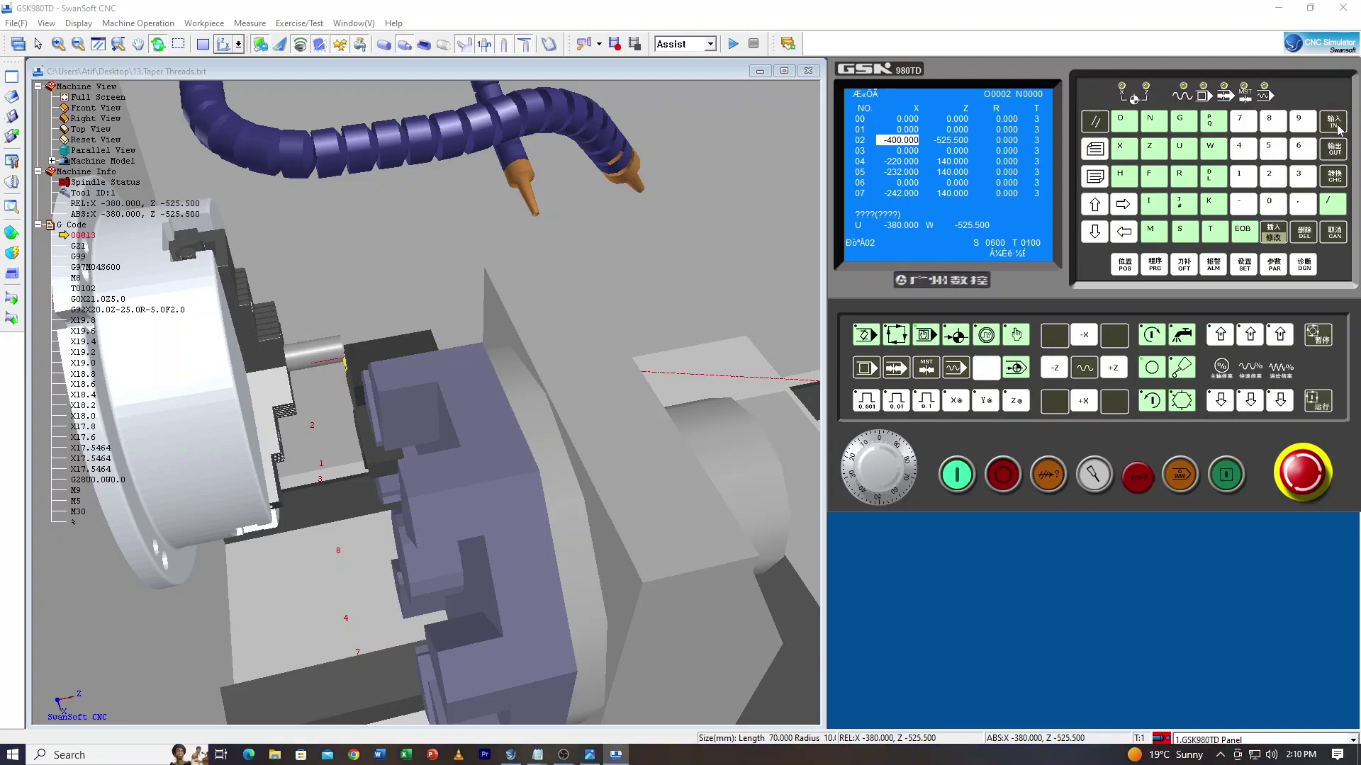
- Enter Z0.0 as the measured face position for tool offset 02
{"action": "left_click", "coordinate": [1150, 149]}
{"action": "left_click", "coordinate": [1272, 205]}
{"action": "left_click", "coordinate": [1301, 204]}
{"action": "left_click", "coordinate": [1276, 207]}
{"action": "left_click", "coordinate": [1334, 122]}
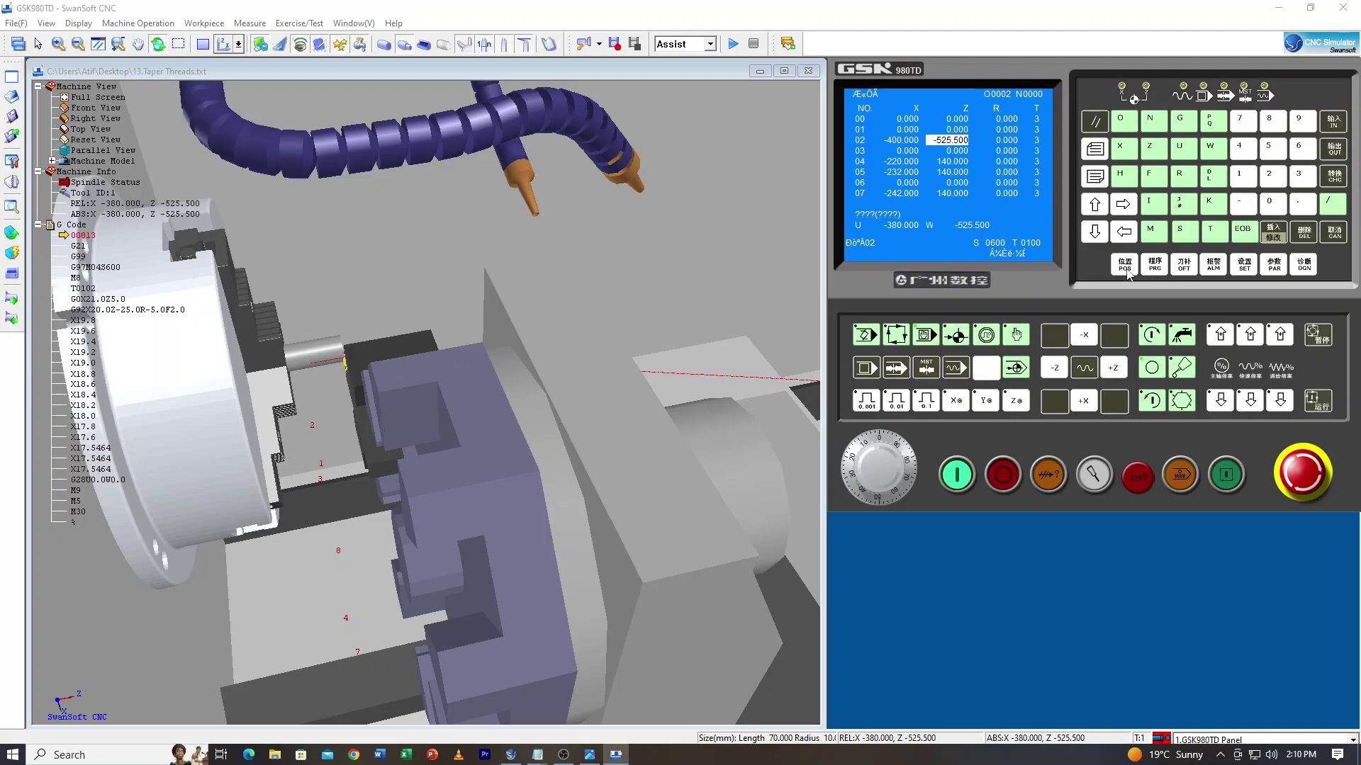
- Check the stored offset 02 values, then return the tool to machine zero in X and Z from the position page
{"action": "left_click", "coordinate": [1126, 266]}
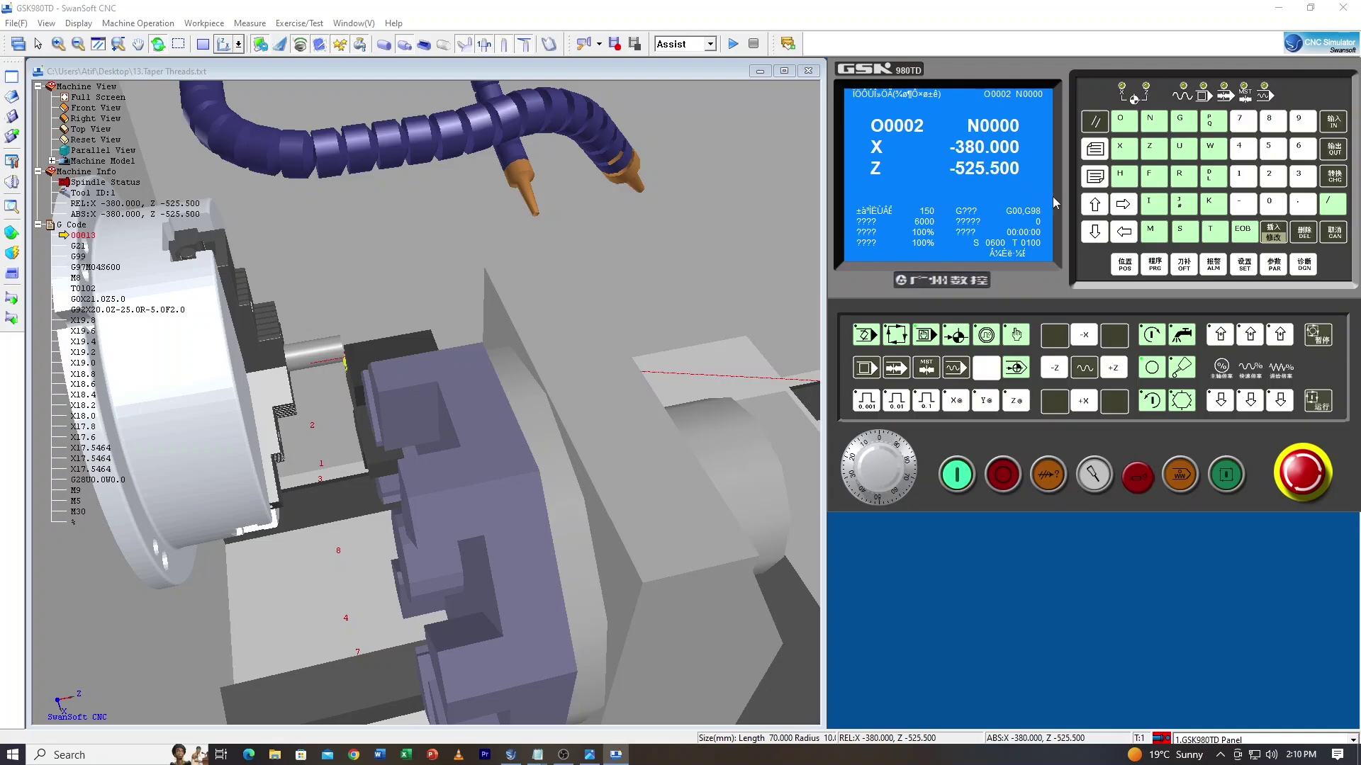
{"action": "left_click", "coordinate": [1185, 265]}
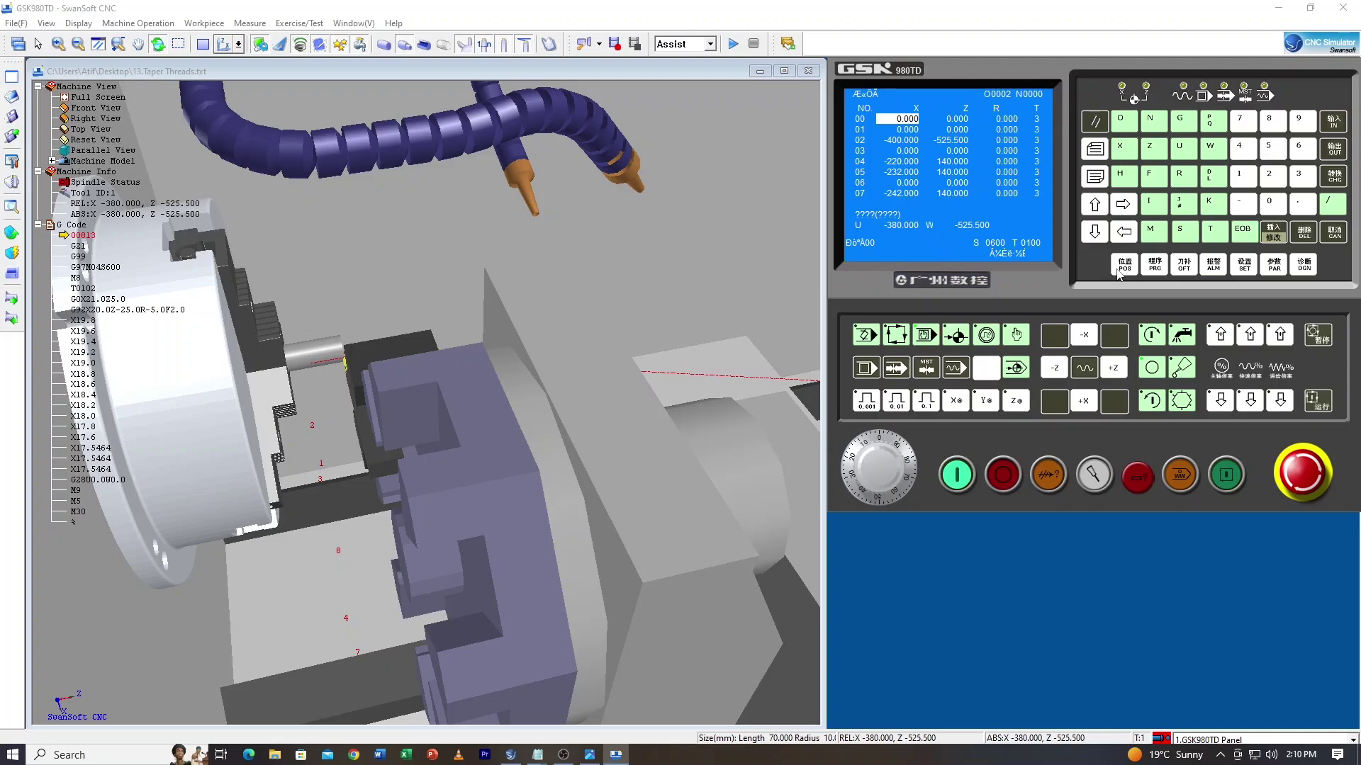
{"action": "left_click", "coordinate": [1120, 272]}
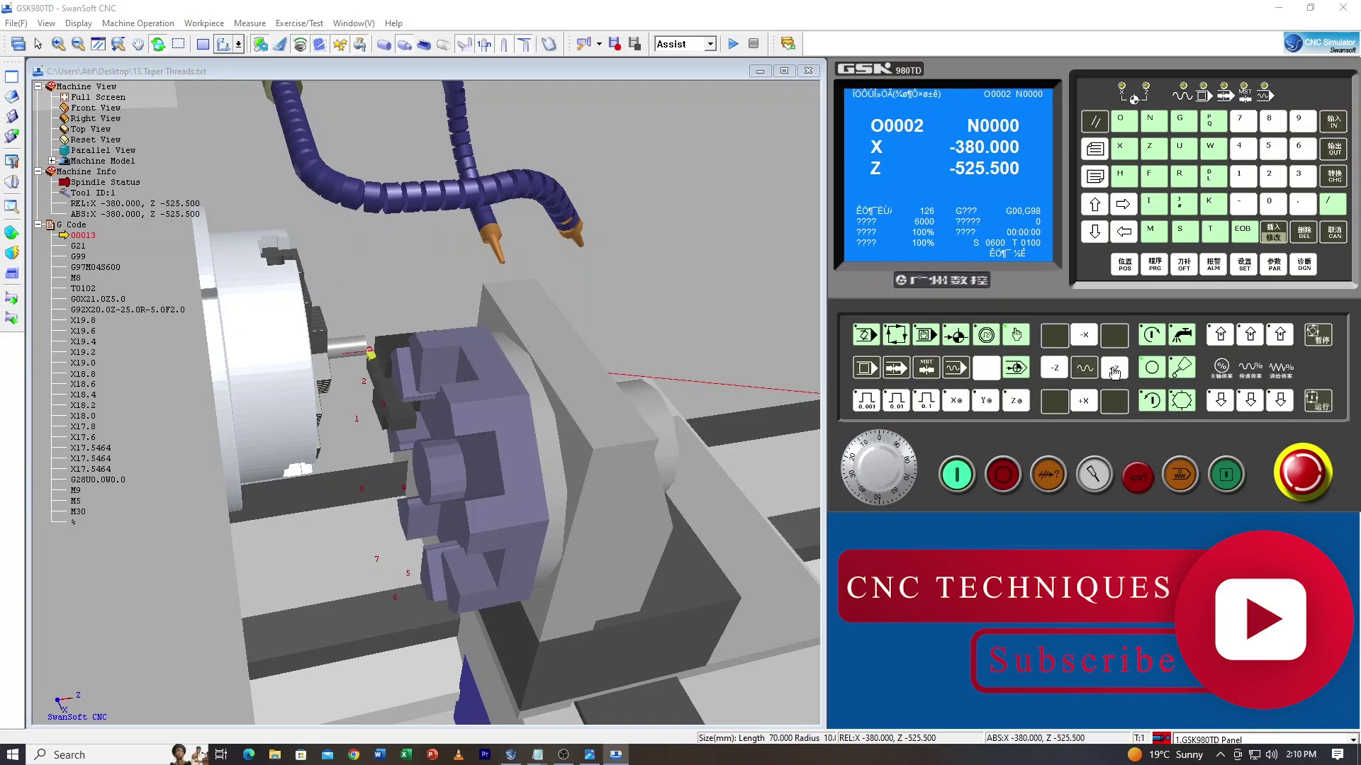
{"action": "left_click", "coordinate": [1114, 367]}
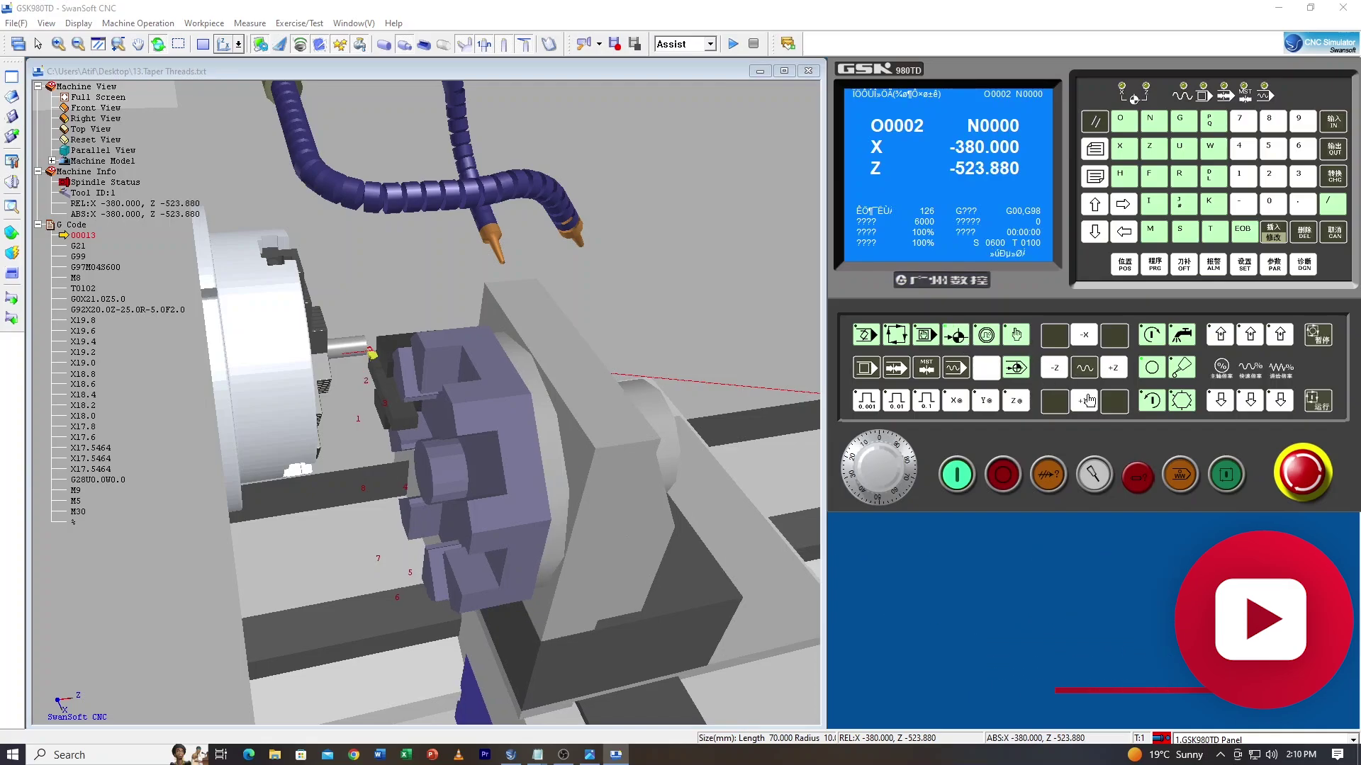
{"action": "left_click", "coordinate": [1083, 401]}
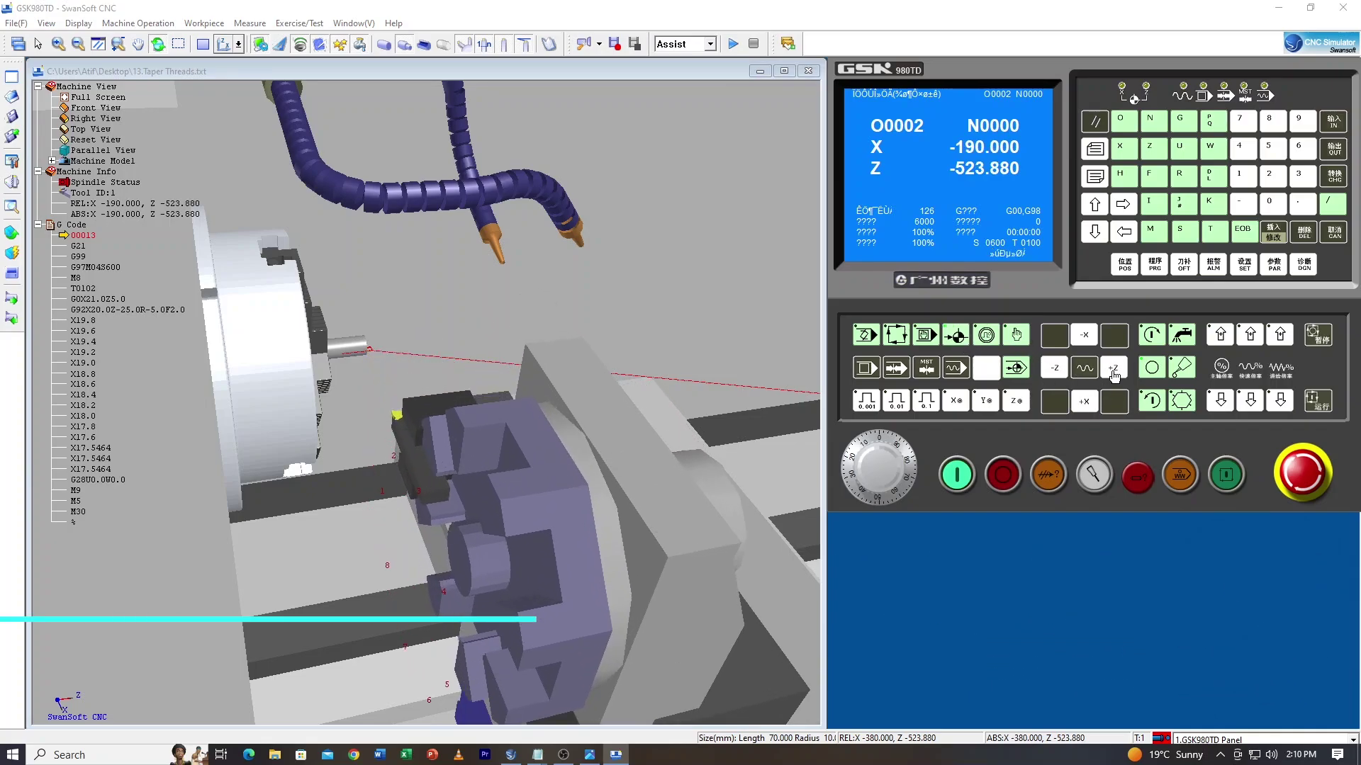
{"action": "left_click", "coordinate": [1114, 370]}
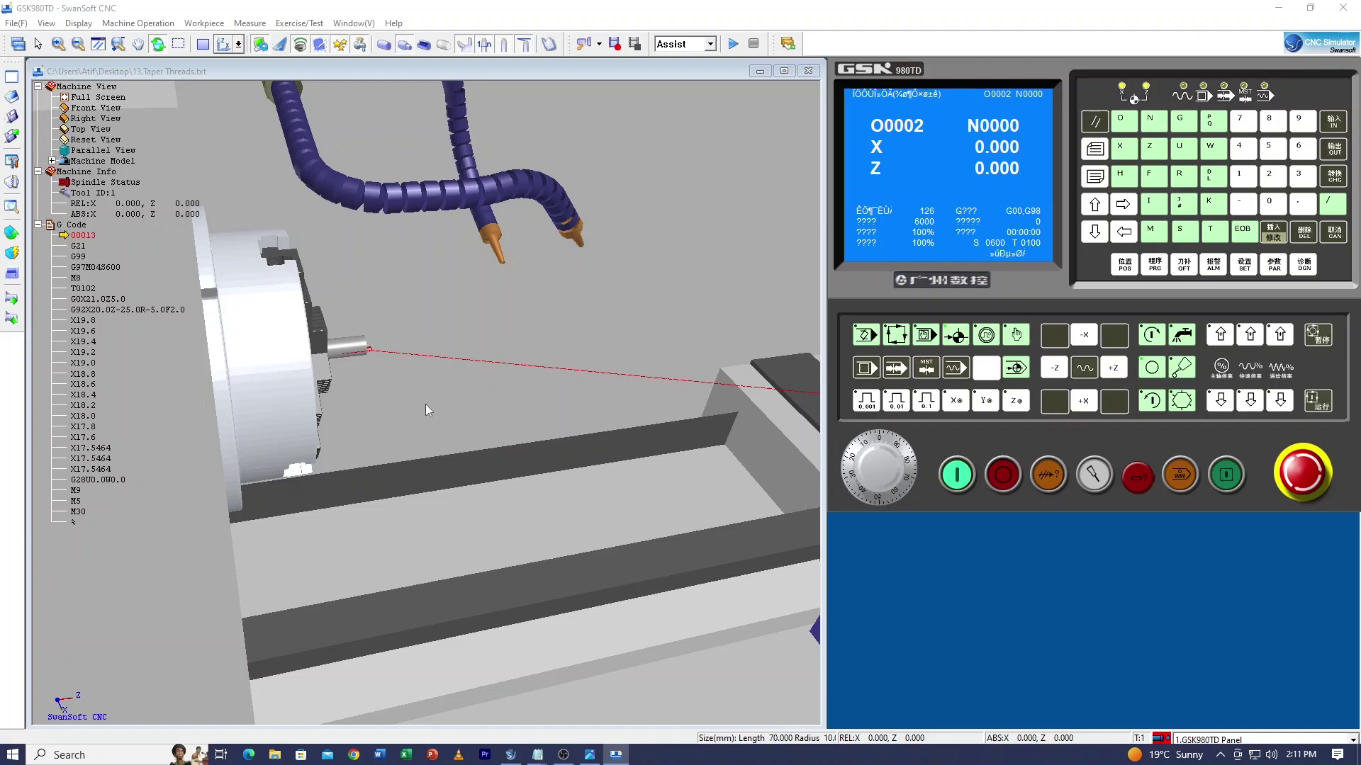
- Switch the machine display to the 2D view, hide the tool path and frame the workpiece in the chuck
{"action": "scroll", "coordinate": [234, 346], "scroll_direction": "down", "scroll_amount": 5}
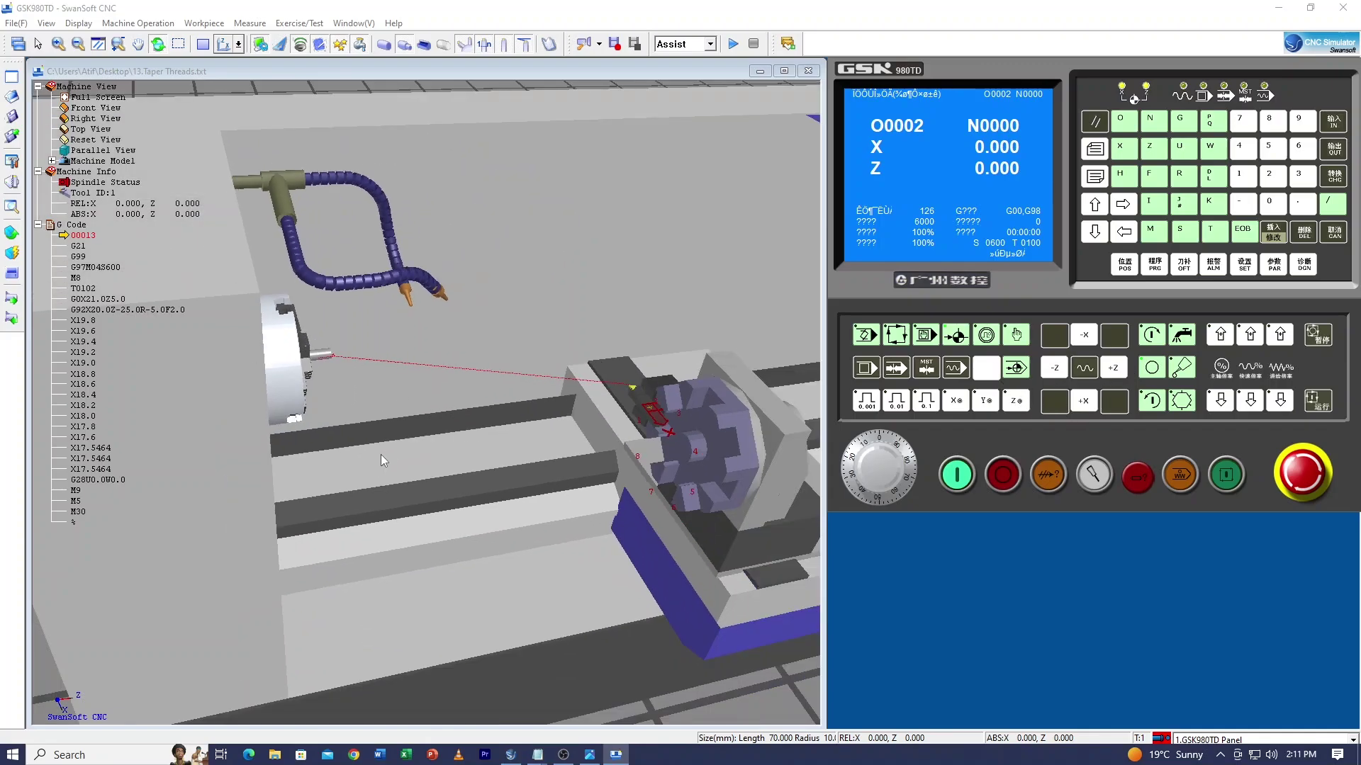
{"action": "scroll", "coordinate": [380, 454], "scroll_direction": "up", "scroll_amount": 3}
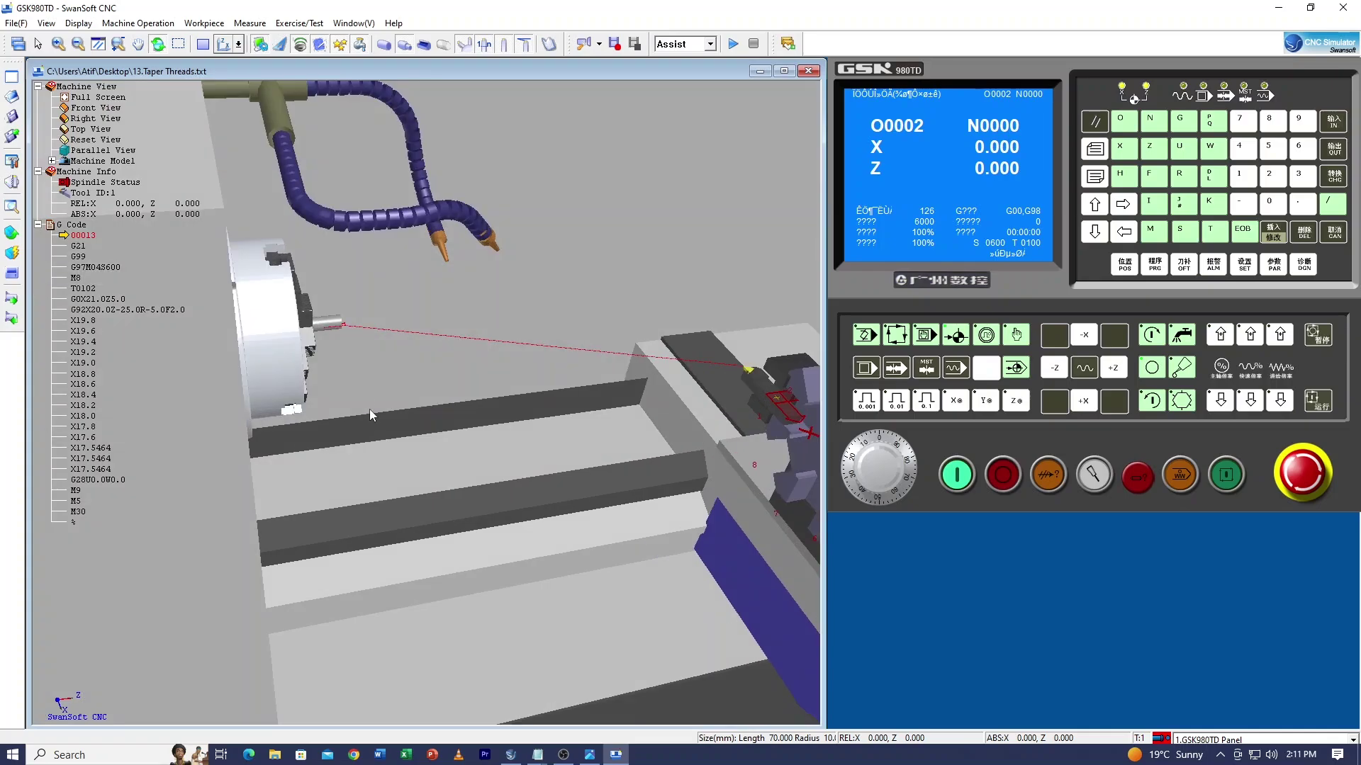
{"action": "scroll", "coordinate": [369, 409], "scroll_direction": "up", "scroll_amount": 2}
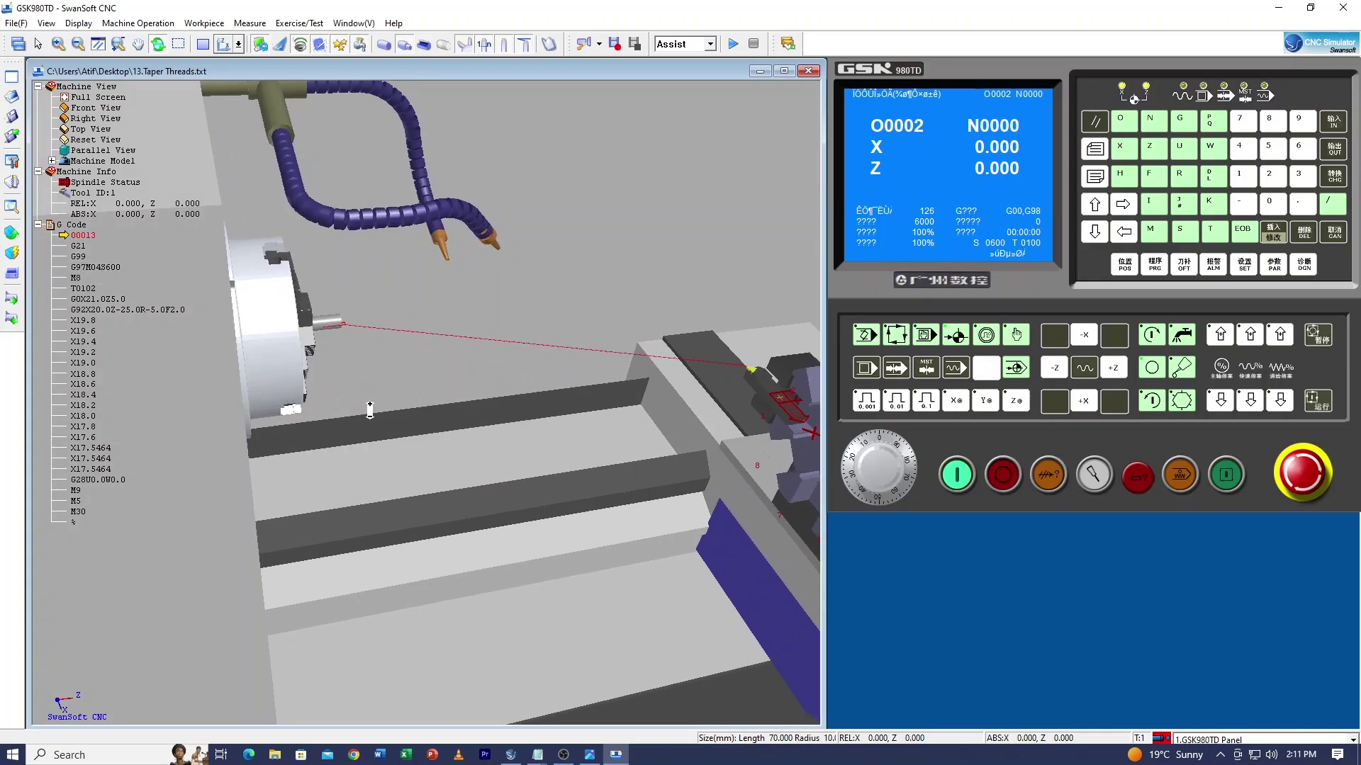
{"action": "scroll", "coordinate": [333, 326], "scroll_direction": "up", "scroll_amount": 5}
{"action": "scroll", "coordinate": [334, 329], "scroll_direction": "down", "scroll_amount": 5}
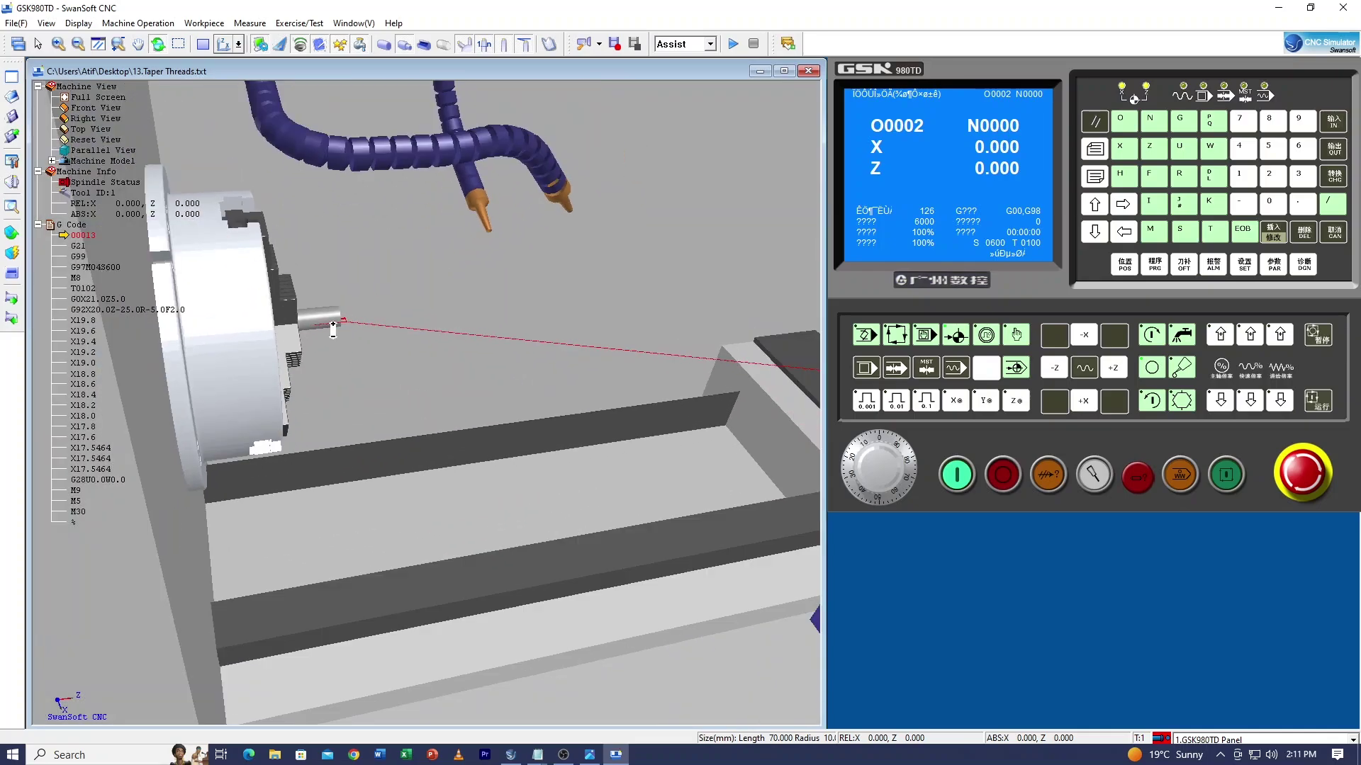
{"action": "scroll", "coordinate": [333, 327], "scroll_direction": "down", "scroll_amount": 4}
{"action": "scroll", "coordinate": [553, 380], "scroll_direction": "up", "scroll_amount": 2}
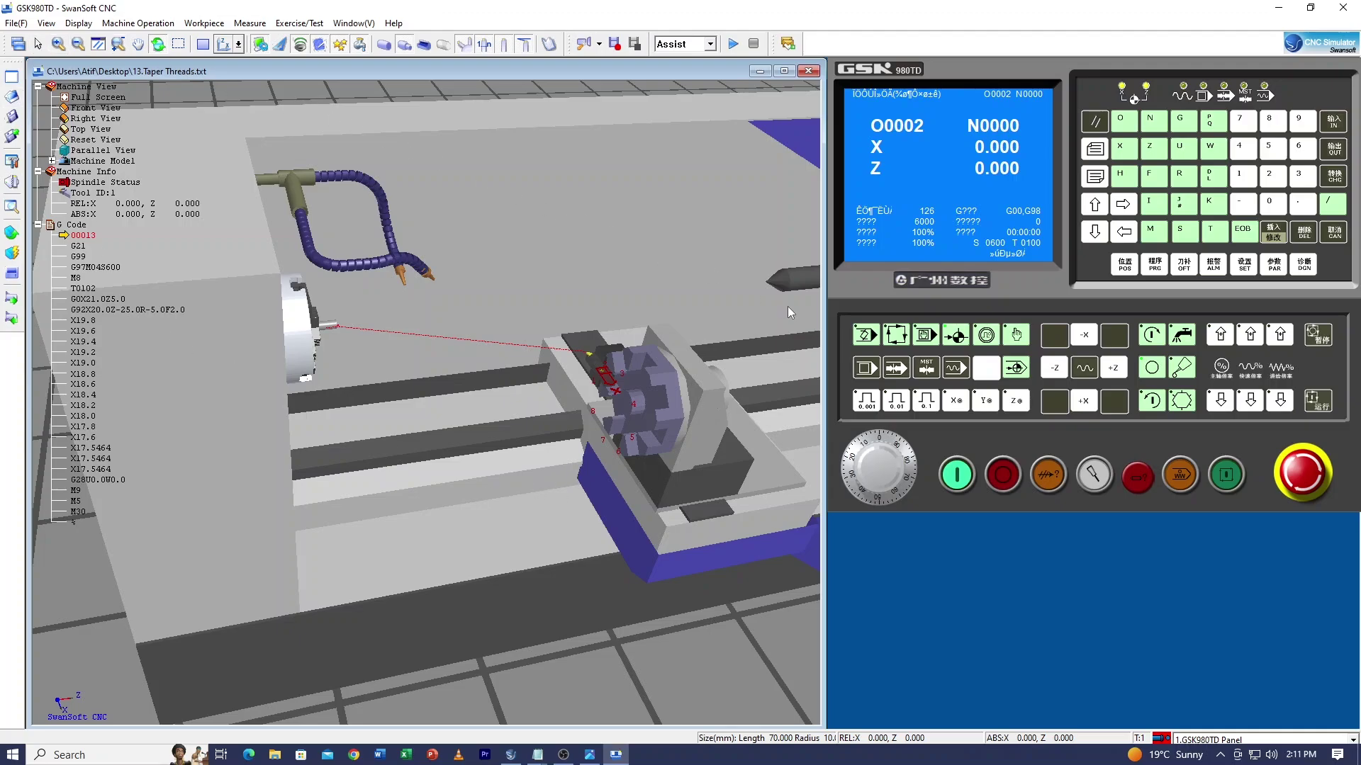
{"action": "left_click", "coordinate": [204, 44]}
{"action": "scroll", "coordinate": [134, 412], "scroll_direction": "down", "scroll_amount": 1}
{"action": "scroll", "coordinate": [134, 411], "scroll_direction": "up", "scroll_amount": 3}
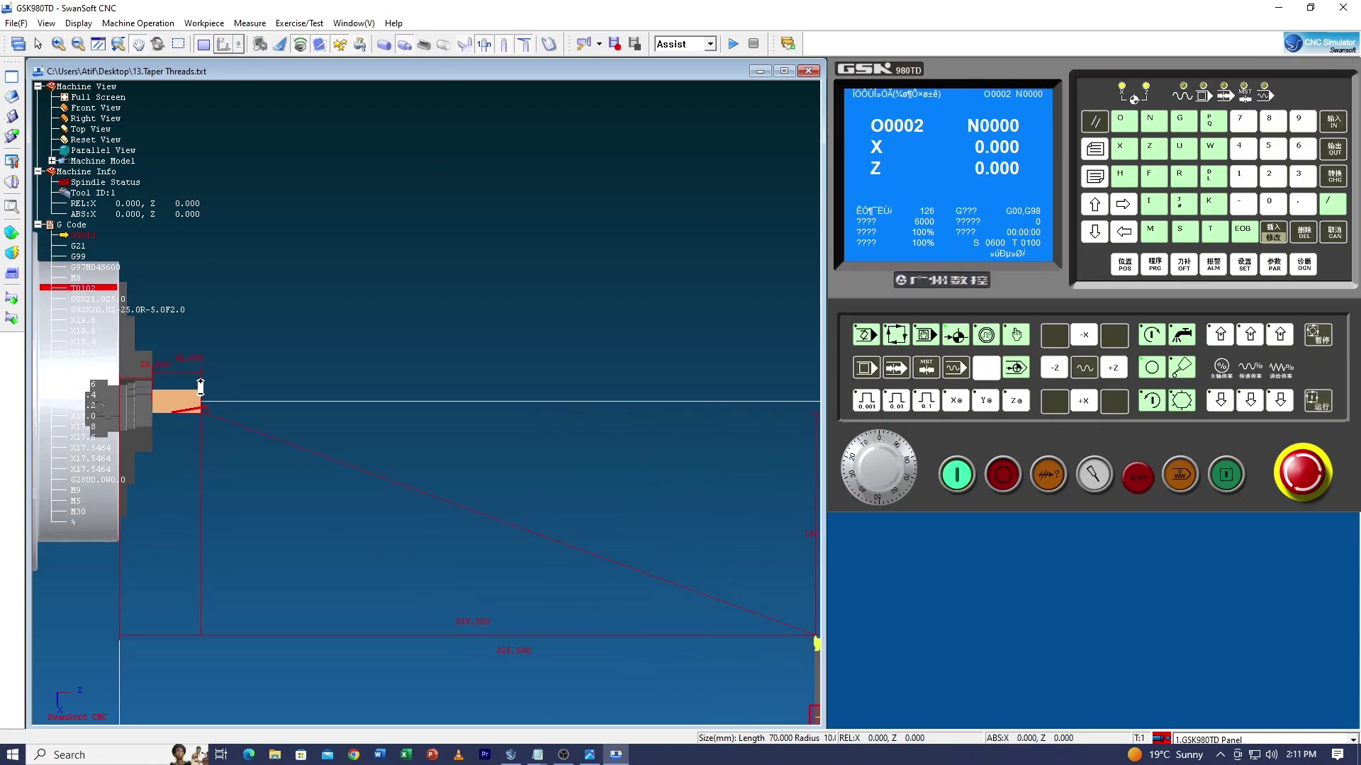
{"action": "left_click", "coordinate": [525, 45]}
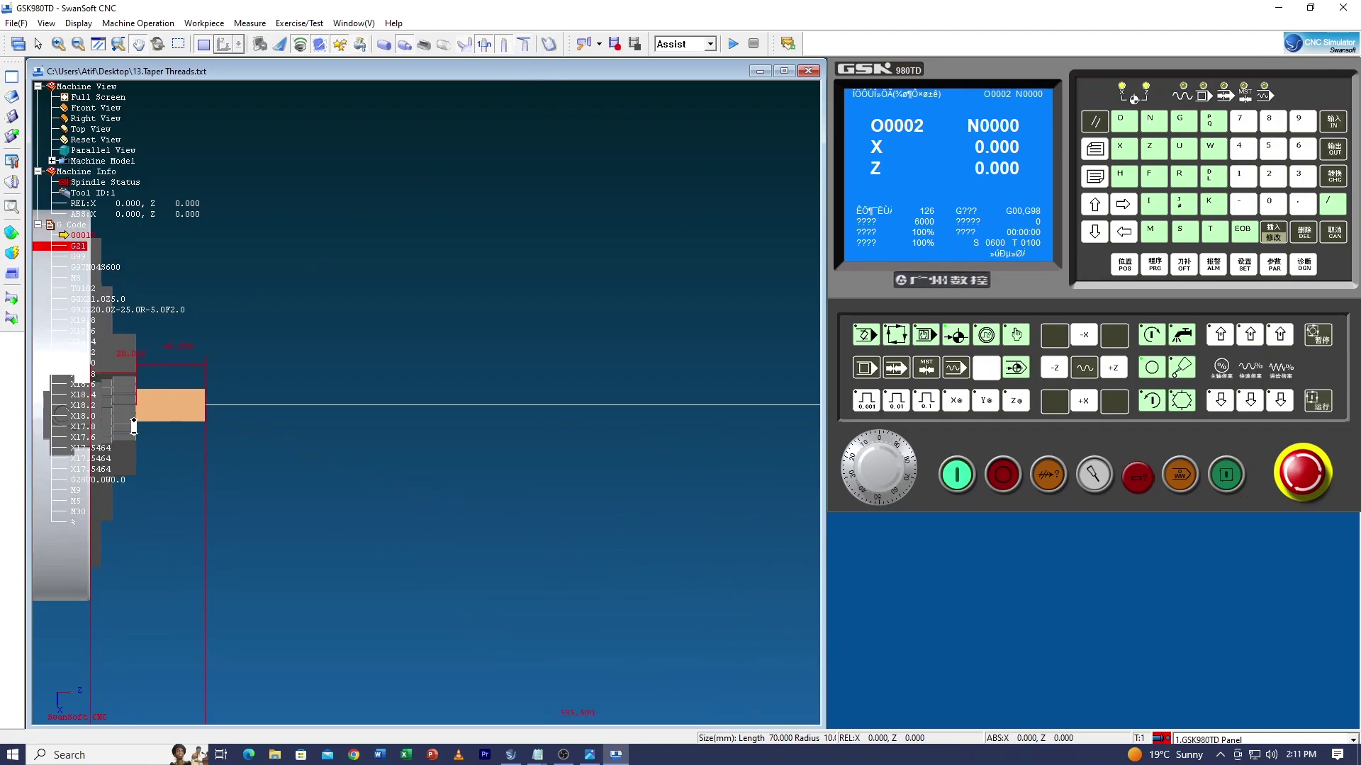
{"action": "scroll", "coordinate": [140, 422], "scroll_direction": "up", "scroll_amount": 3}
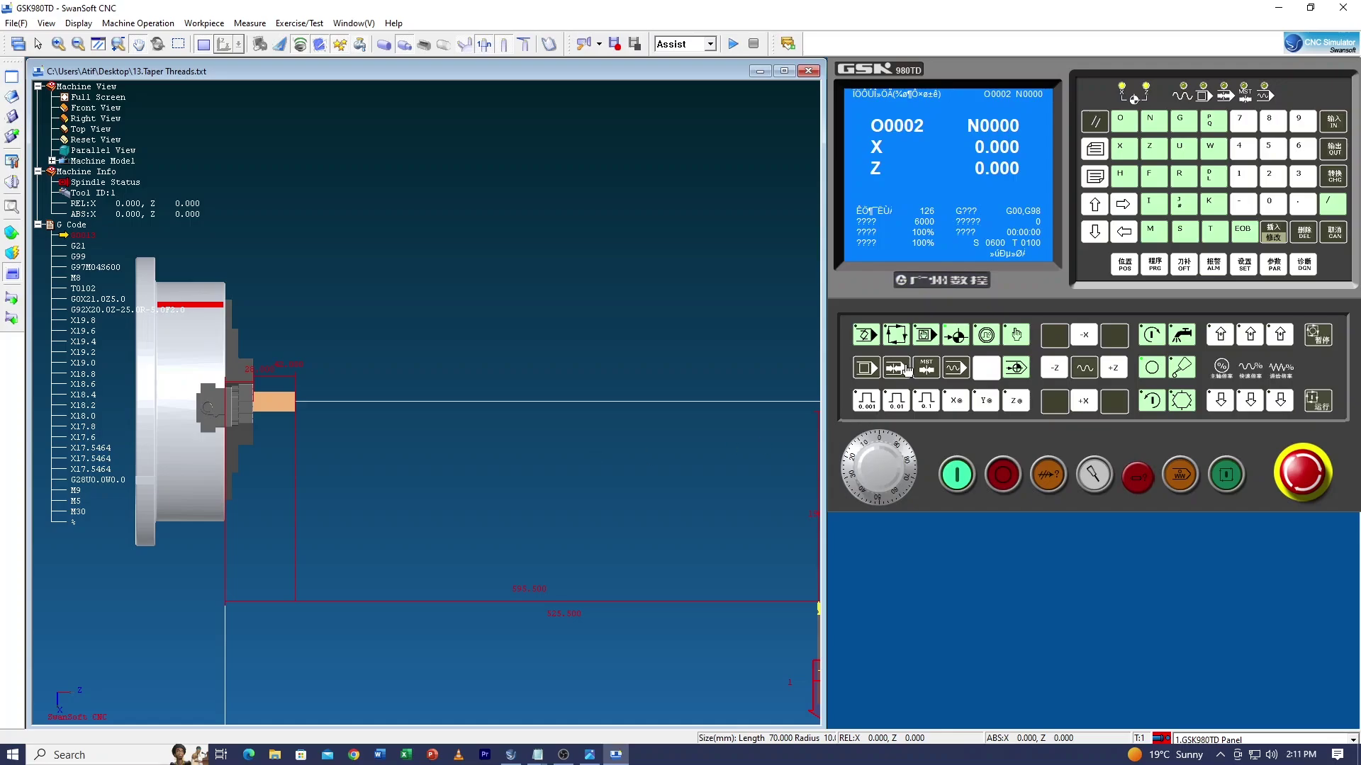
- Run the taper threading program in Auto mode with both the workpiece and the tool in view
{"action": "left_click", "coordinate": [897, 340]}
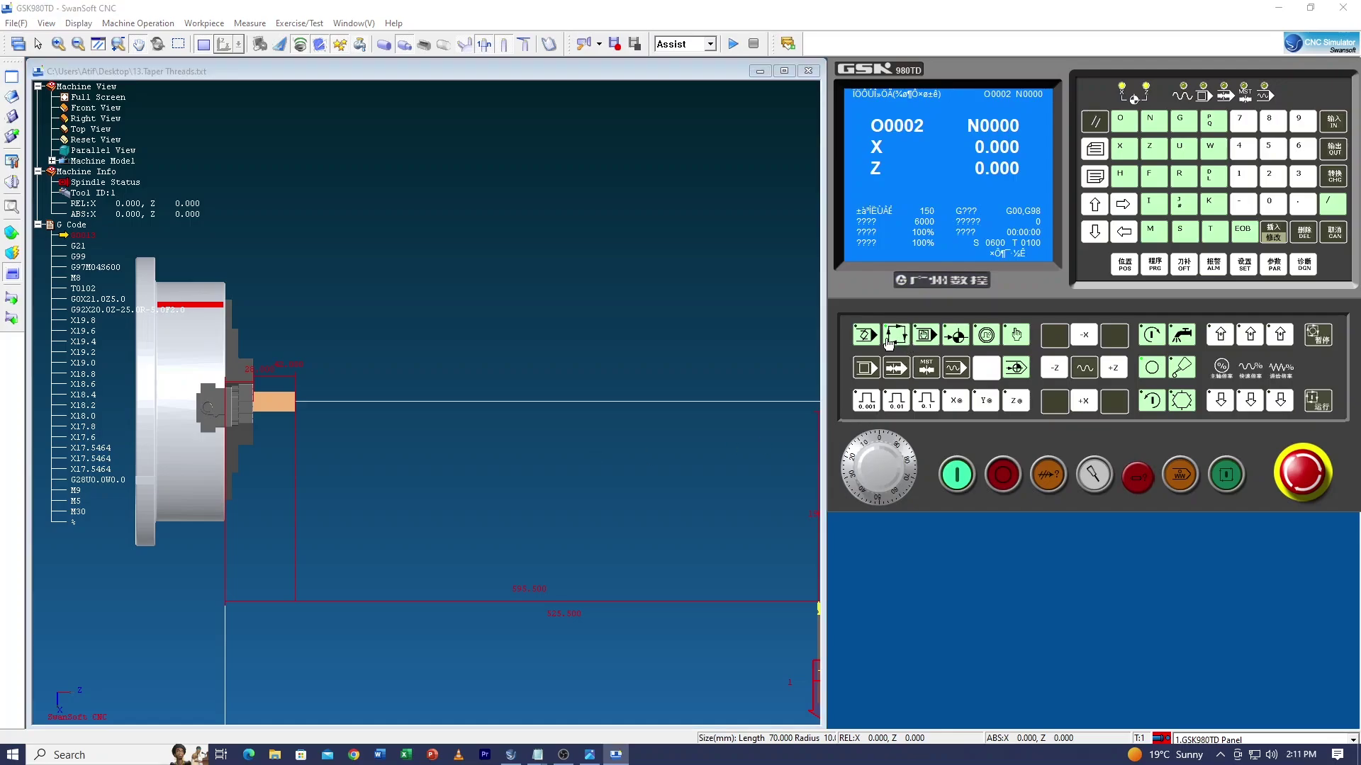
{"action": "scroll", "coordinate": [300, 417], "scroll_direction": "down", "scroll_amount": 2}
{"action": "scroll", "coordinate": [293, 419], "scroll_direction": "up", "scroll_amount": 5}
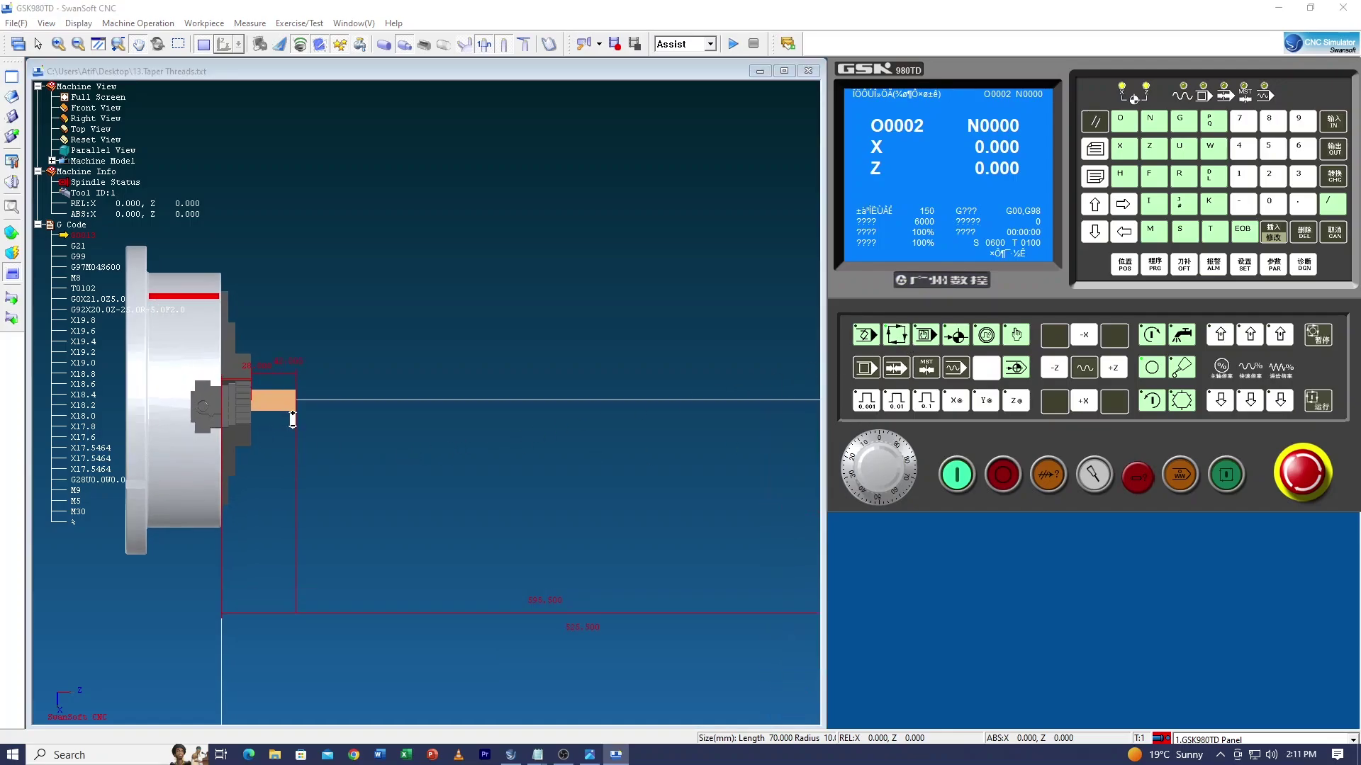
{"action": "scroll", "coordinate": [310, 429], "scroll_direction": "down", "scroll_amount": 3}
{"action": "scroll", "coordinate": [311, 429], "scroll_direction": "down", "scroll_amount": 1}
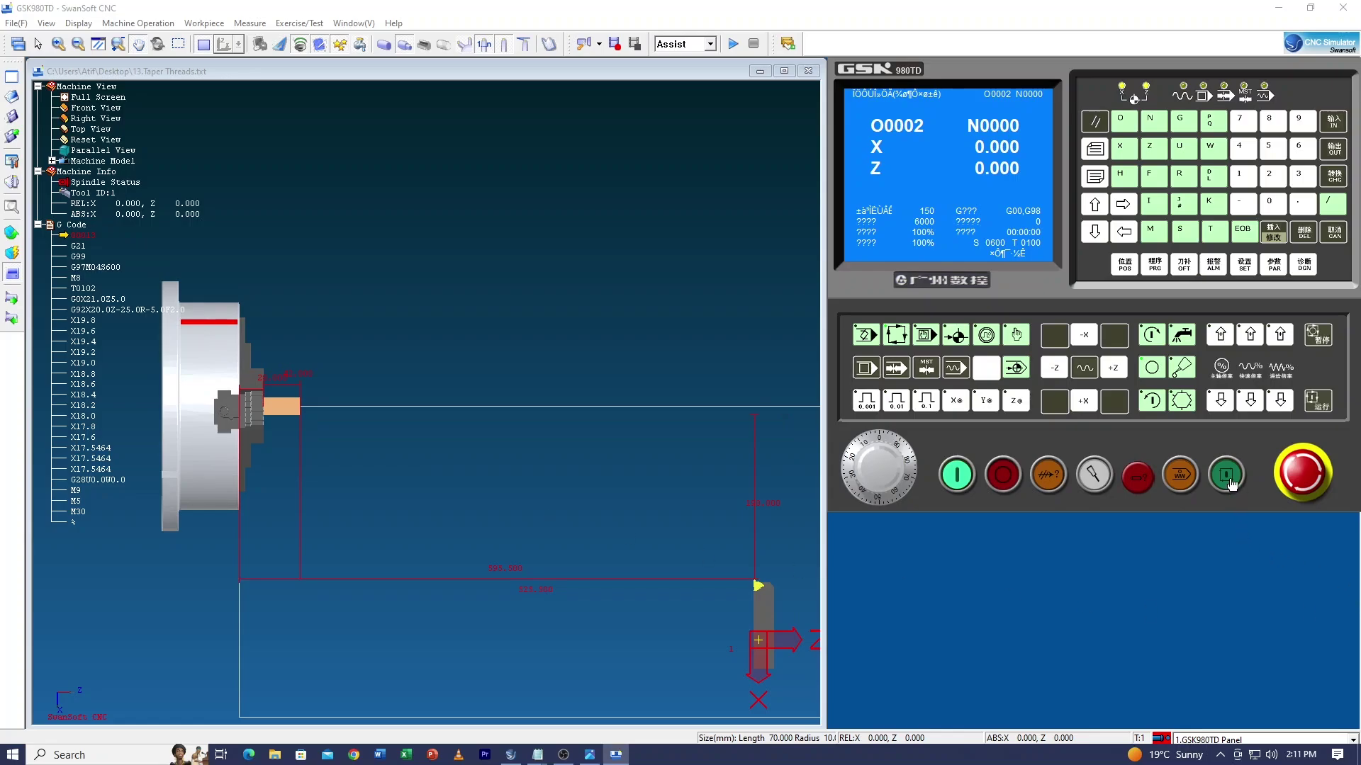
- Watch the threading passes on the workpiece up close and follow the tool's return to the reference point
{"action": "scroll", "coordinate": [266, 417], "scroll_direction": "up", "scroll_amount": 4}
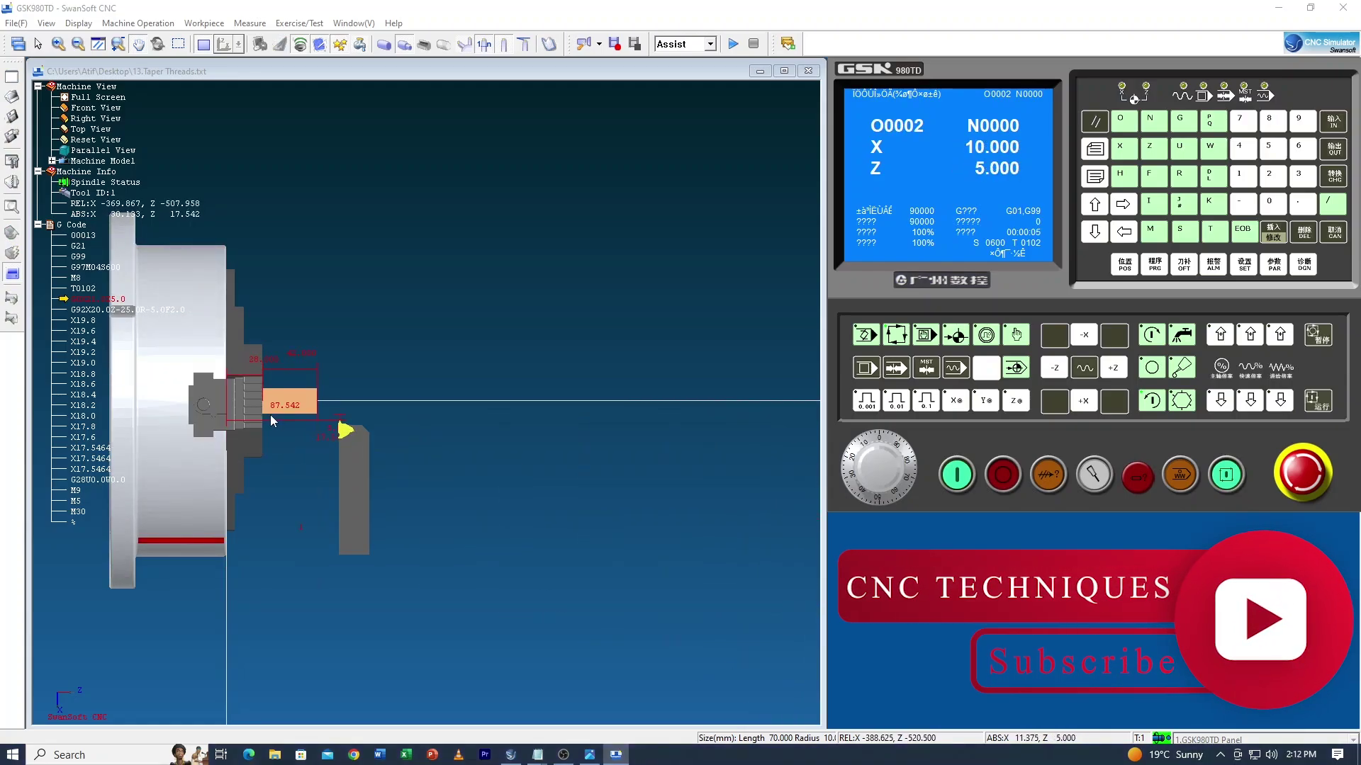
{"action": "scroll", "coordinate": [270, 416], "scroll_direction": "up", "scroll_amount": 3}
{"action": "scroll", "coordinate": [270, 416], "scroll_direction": "up", "scroll_amount": 2}
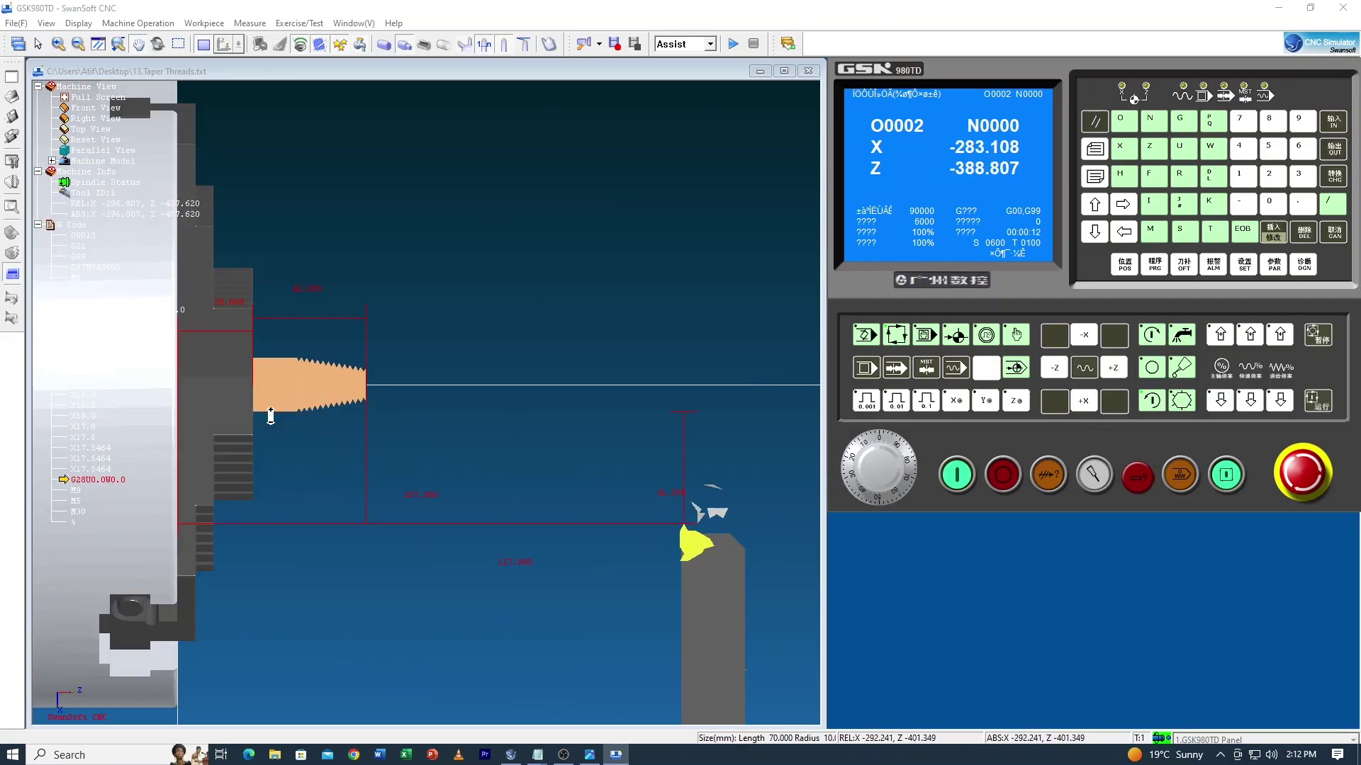
{"action": "scroll", "coordinate": [318, 445], "scroll_direction": "down", "scroll_amount": 1}
{"action": "scroll", "coordinate": [319, 445], "scroll_direction": "down", "scroll_amount": 4}
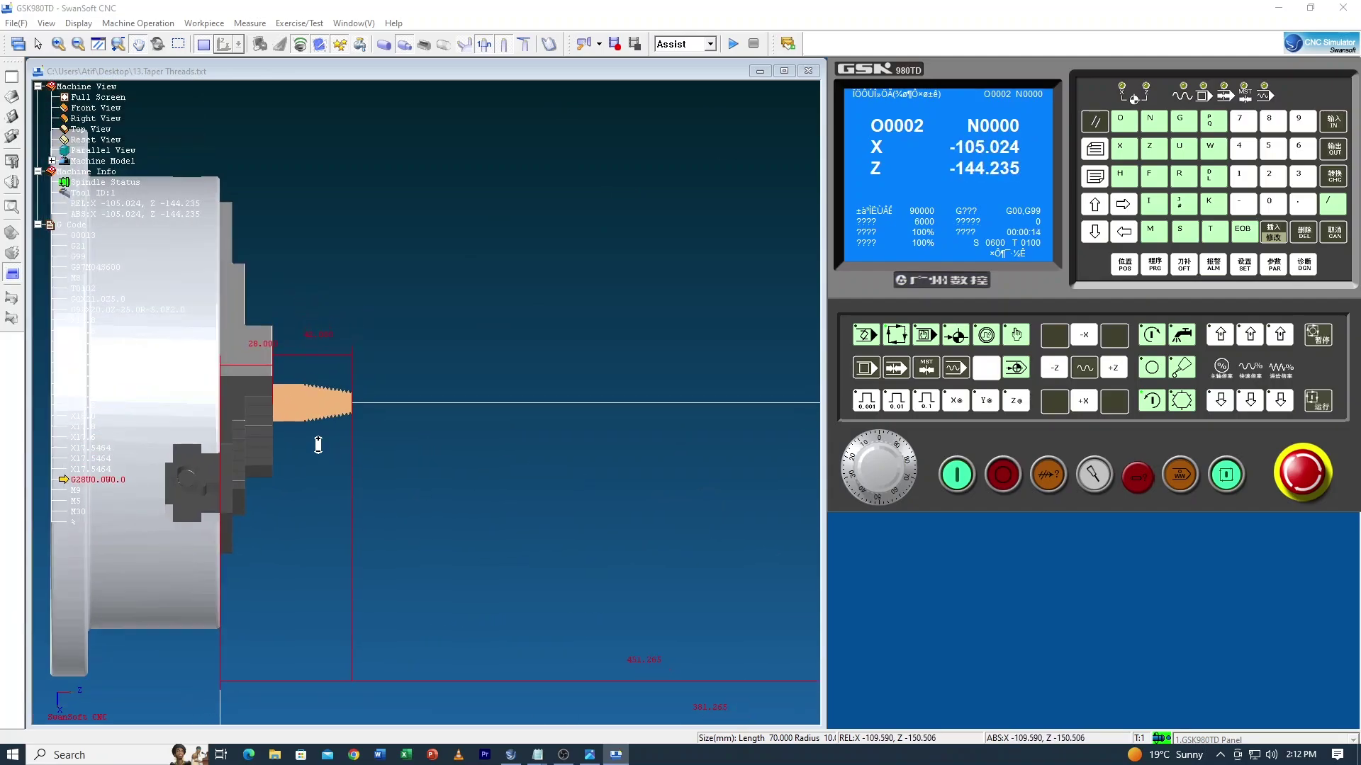
{"action": "scroll", "coordinate": [306, 449], "scroll_direction": "down", "scroll_amount": 2}
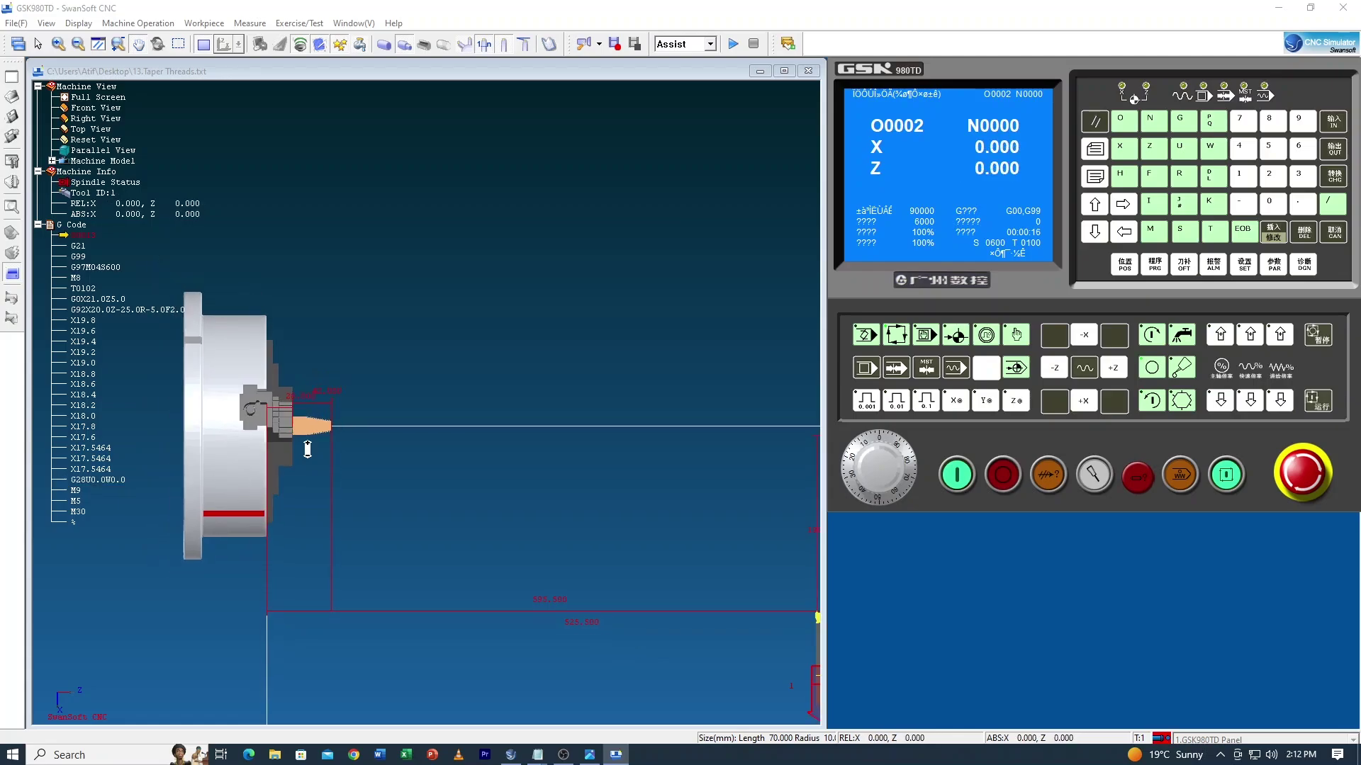
{"action": "scroll", "coordinate": [723, 584], "scroll_direction": "up", "scroll_amount": 3}
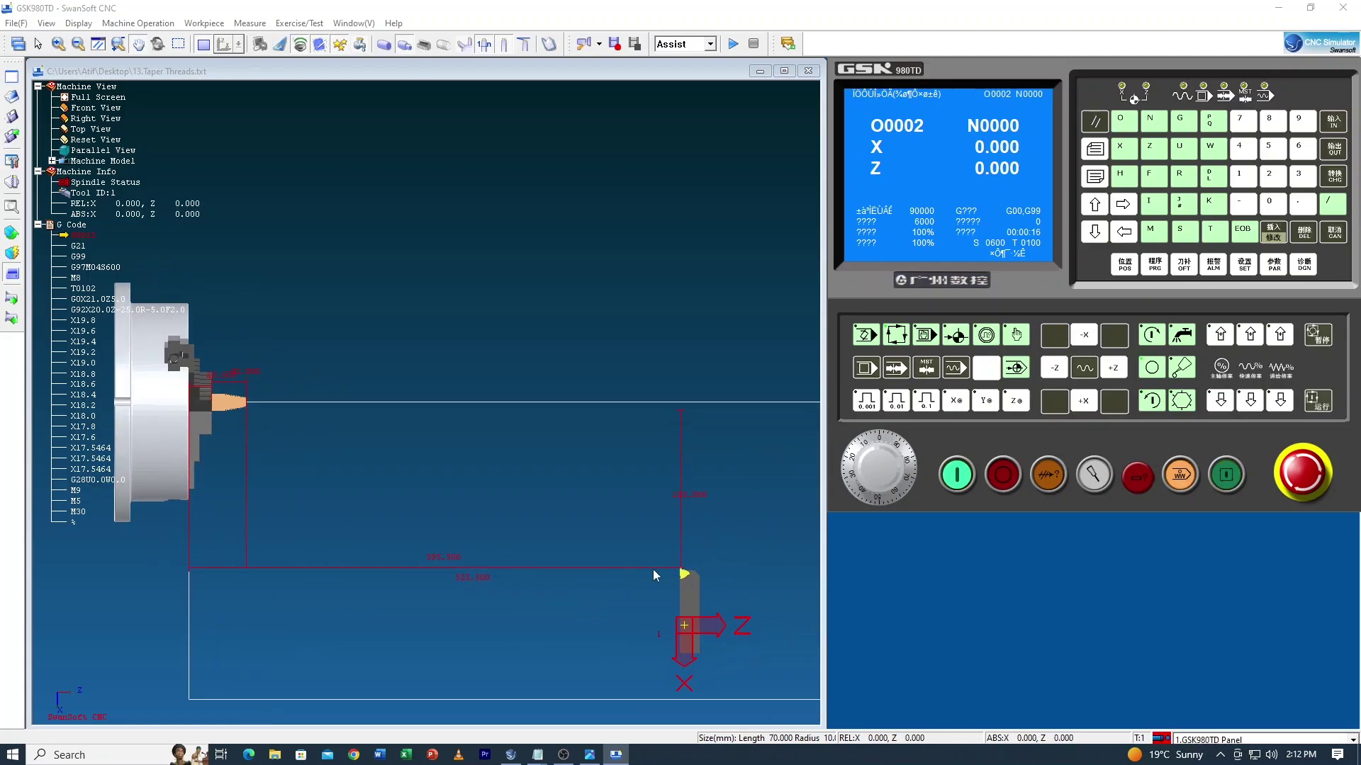
- Return to the 3D machine view and inspect the cut taper thread on the workpiece up close
{"action": "left_click", "coordinate": [204, 44]}
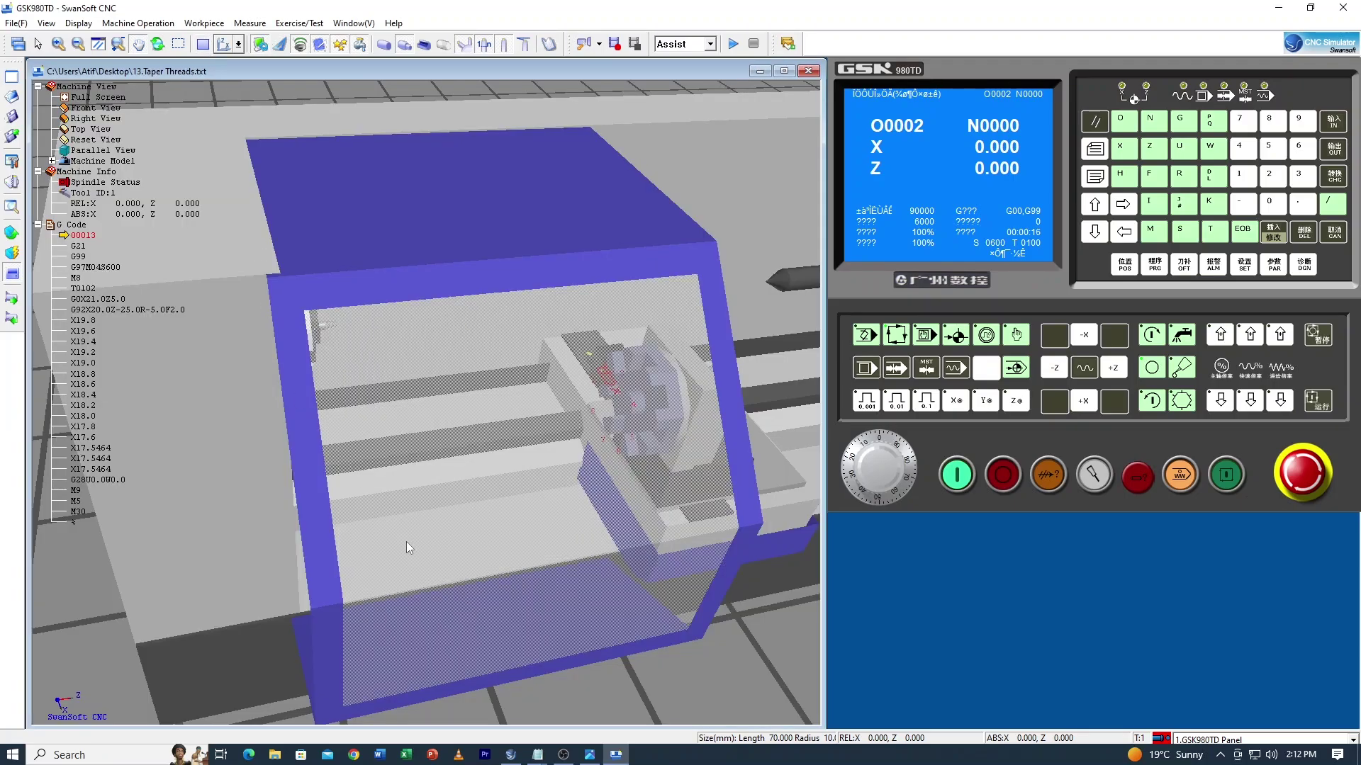
{"action": "middle_click_drag", "start_coordinate": [351, 548], "coordinate": [321, 326]}
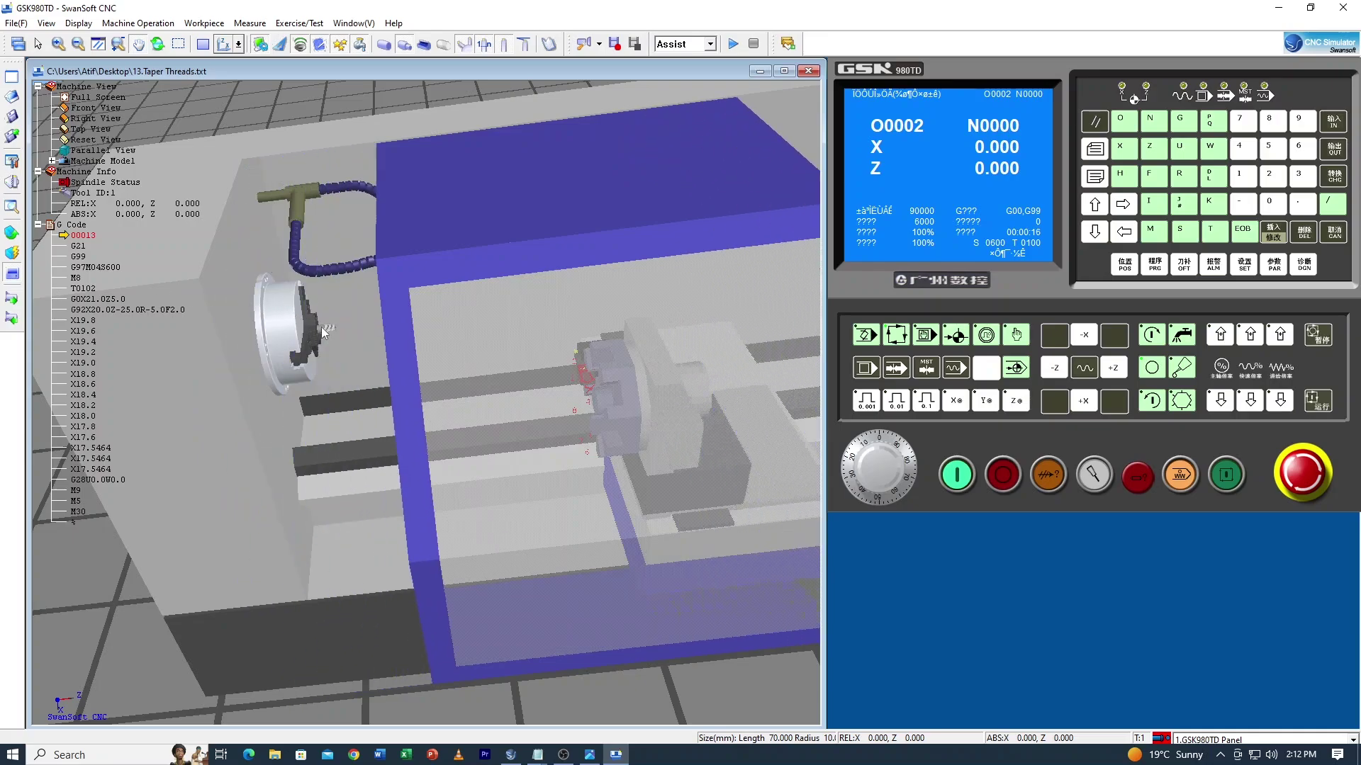
{"action": "scroll", "coordinate": [329, 332], "scroll_direction": "up", "scroll_amount": 5}
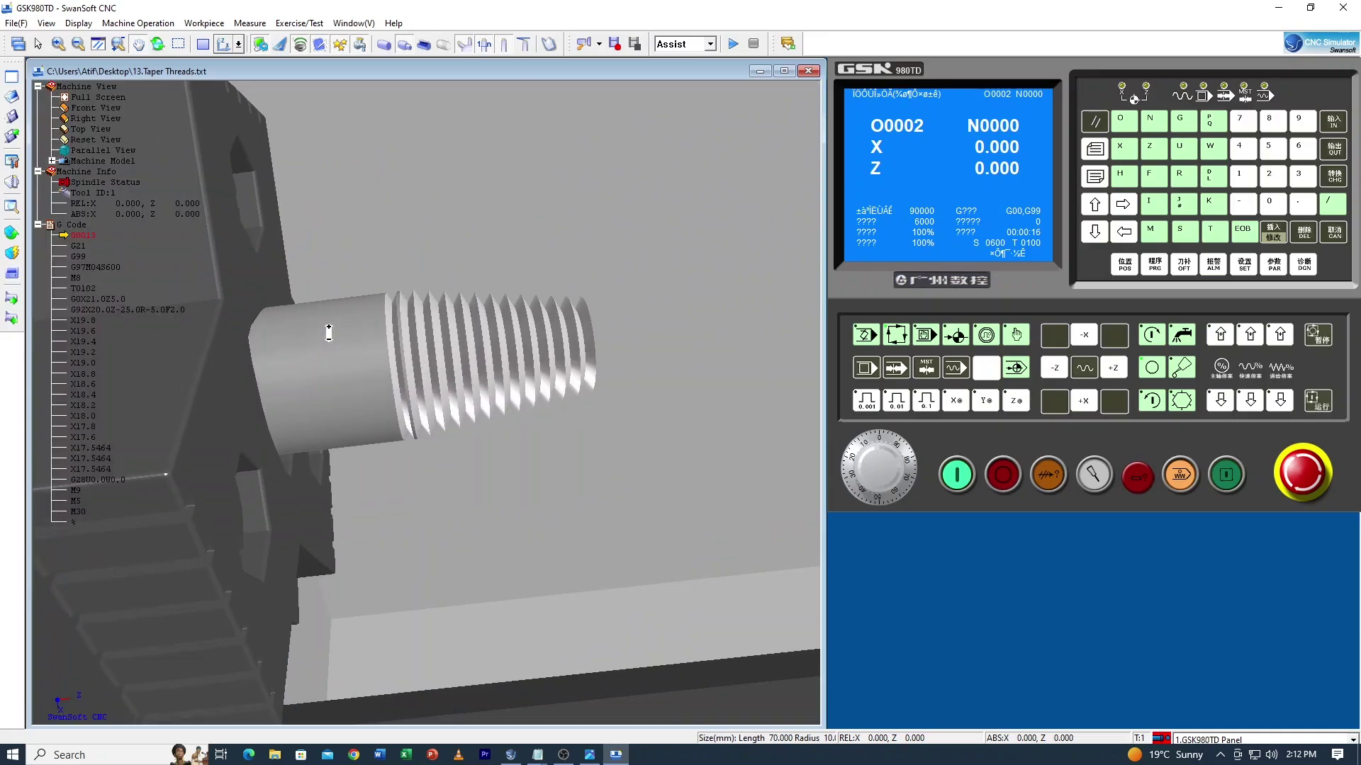
{"action": "scroll", "coordinate": [329, 332], "scroll_direction": "up", "scroll_amount": 1}
{"action": "scroll", "coordinate": [504, 407], "scroll_direction": "down", "scroll_amount": 6}
{"action": "middle_click_drag", "start_coordinate": [584, 425], "coordinate": [516, 438]}
{"action": "scroll", "coordinate": [547, 361], "scroll_direction": "up", "scroll_amount": 4}
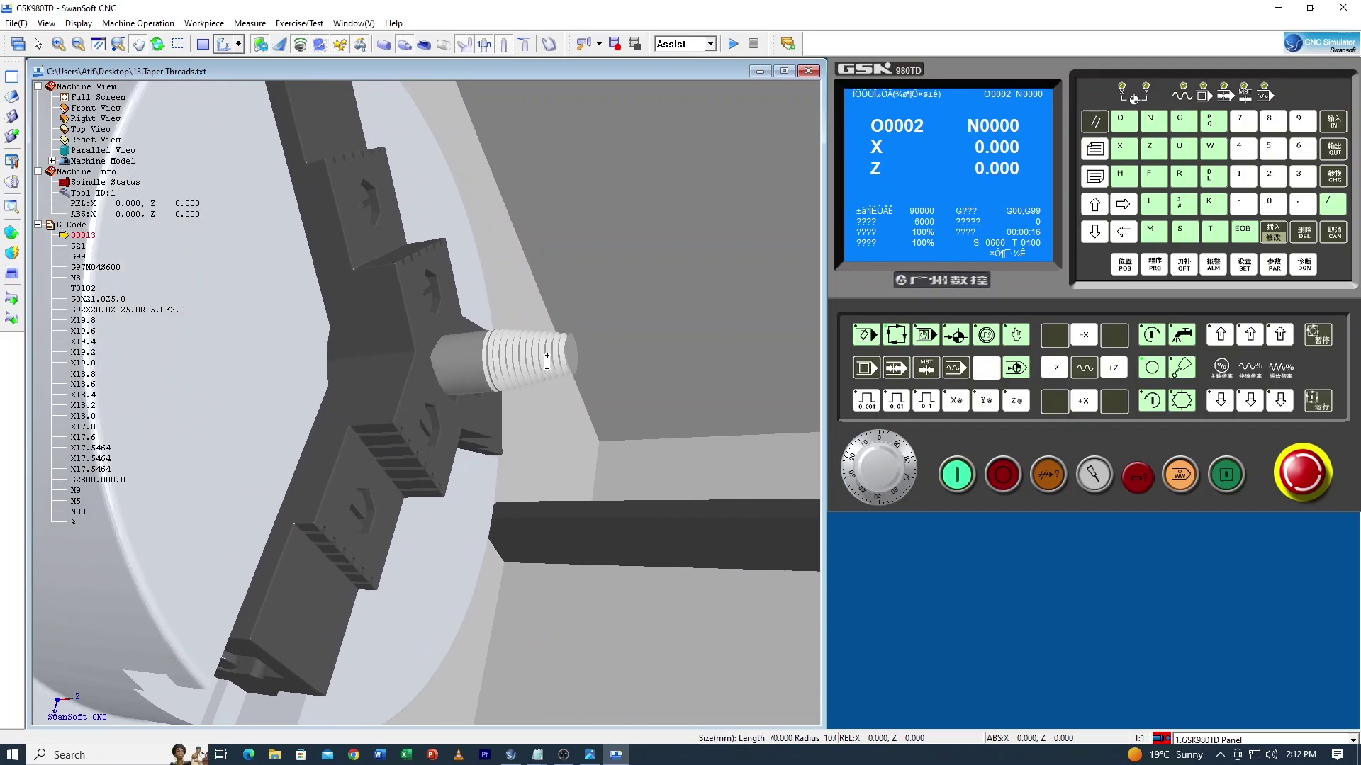
{"action": "scroll", "coordinate": [547, 362], "scroll_direction": "up", "scroll_amount": 1}
{"action": "scroll", "coordinate": [497, 360], "scroll_direction": "up", "scroll_amount": 2}
{"action": "middle_click_drag", "start_coordinate": [497, 360], "coordinate": [537, 368]}
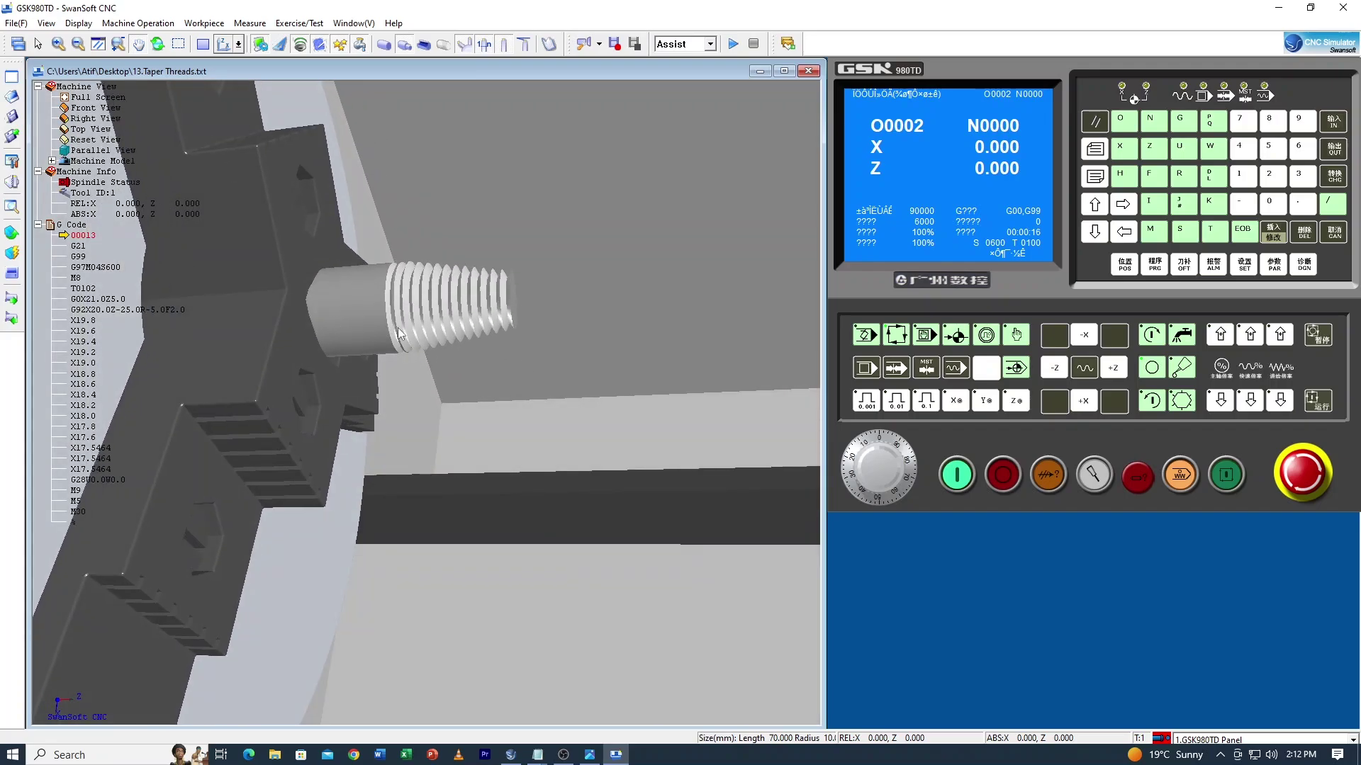
- Examine the thread profile and its taper from the side and from oblique angles
{"action": "scroll", "coordinate": [461, 317], "scroll_direction": "up", "scroll_amount": 4}
{"action": "middle_click_drag", "start_coordinate": [398, 328], "coordinate": [416, 263]}
{"action": "scroll", "coordinate": [468, 317], "scroll_direction": "down", "scroll_amount": 6}
{"action": "scroll", "coordinate": [416, 262], "scroll_direction": "up", "scroll_amount": 4}
{"action": "scroll", "coordinate": [415, 263], "scroll_direction": "down", "scroll_amount": 4}
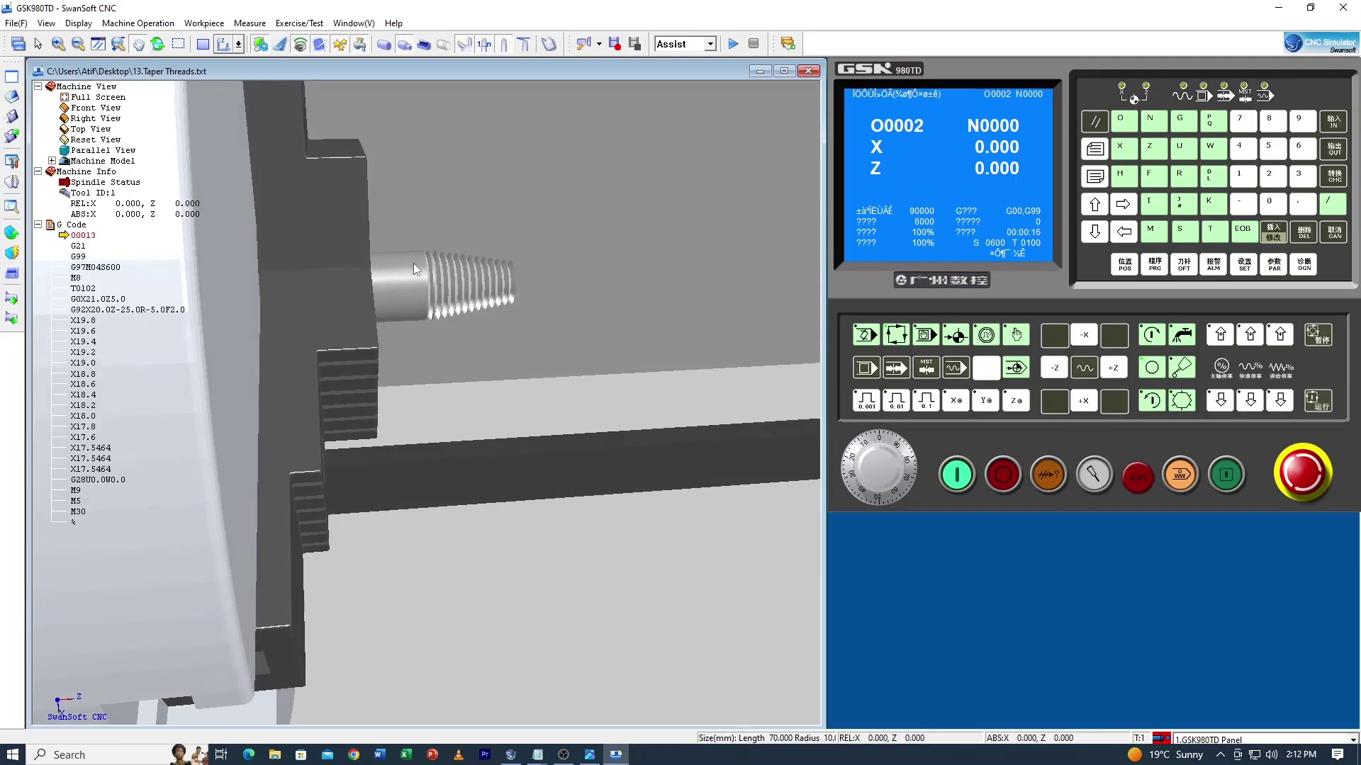
{"action": "scroll", "coordinate": [444, 257], "scroll_direction": "up", "scroll_amount": 2}
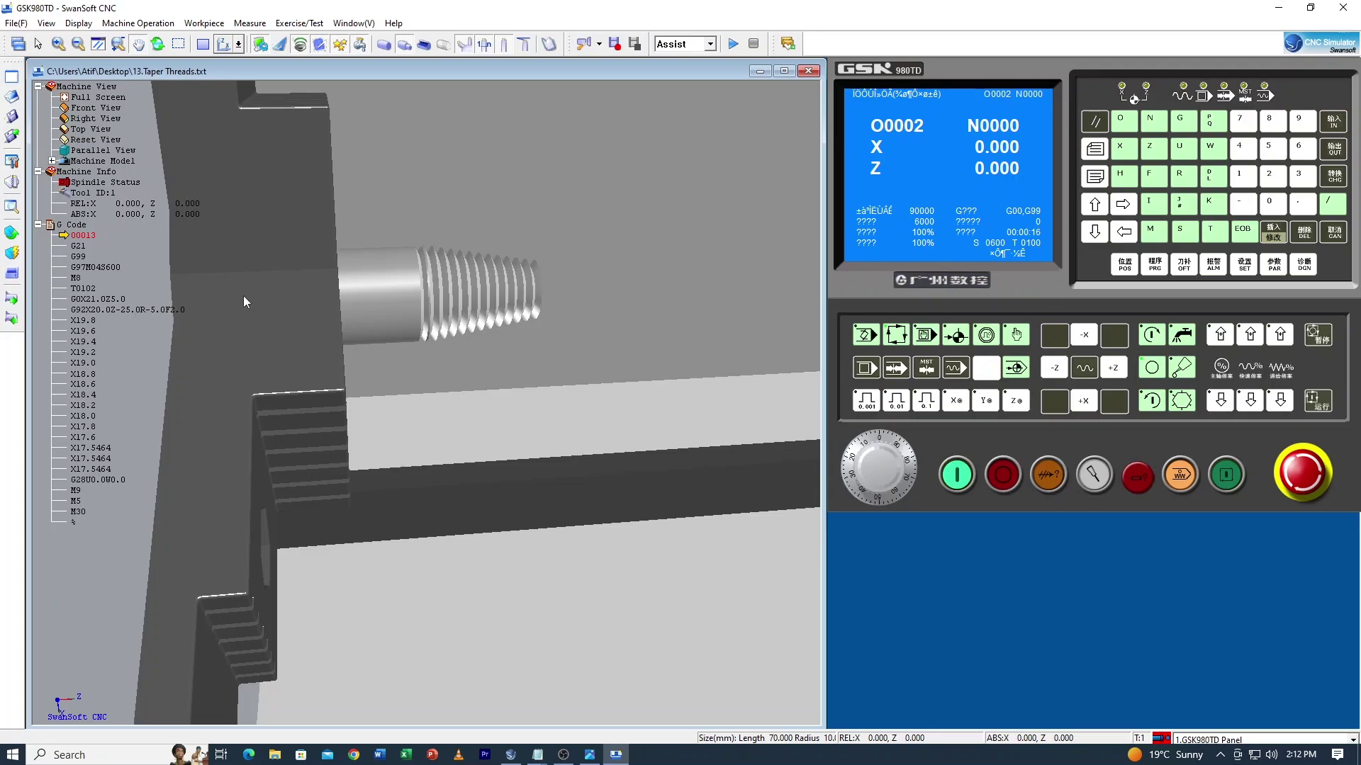
{"action": "scroll", "coordinate": [503, 290], "scroll_direction": "down", "scroll_amount": 3}
{"action": "middle_click_drag", "start_coordinate": [555, 334], "coordinate": [532, 340]}
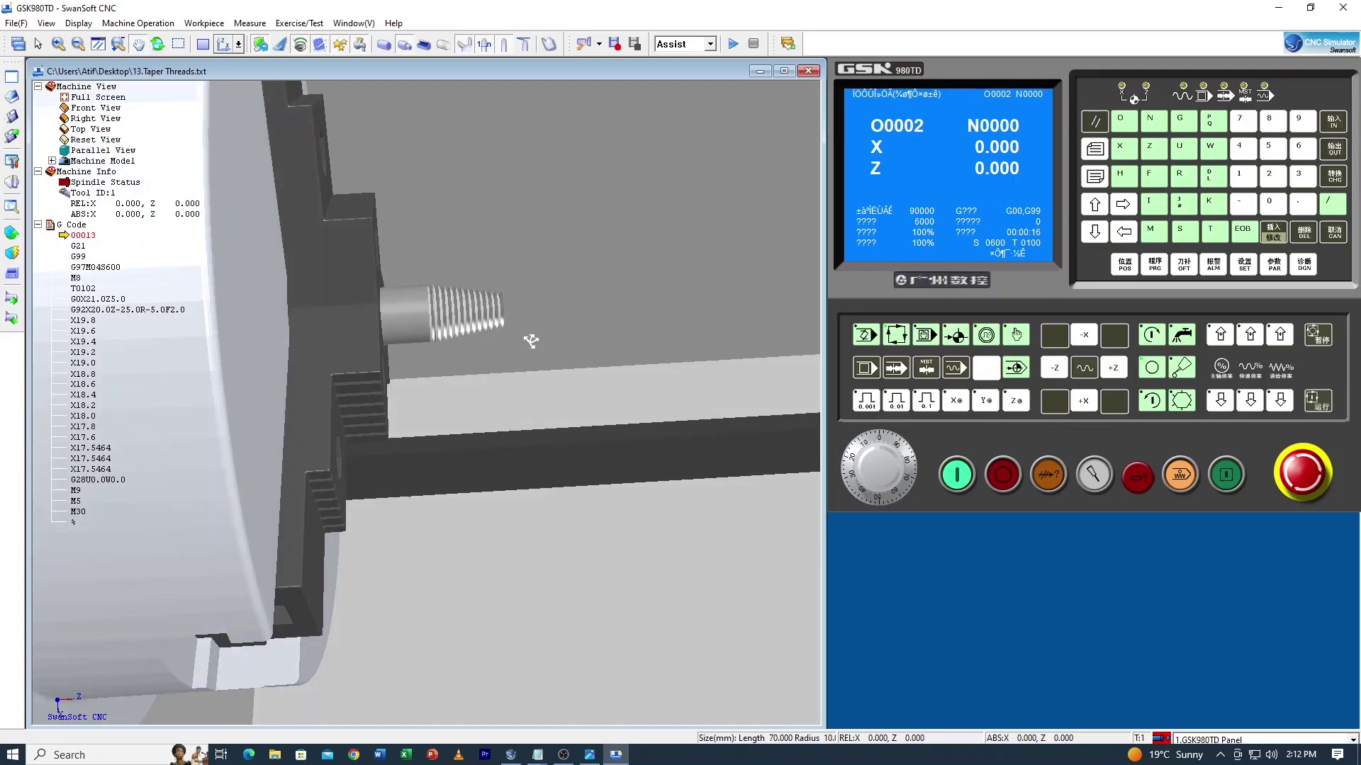
{"action": "scroll", "coordinate": [468, 336], "scroll_direction": "down", "scroll_amount": 2}
{"action": "scroll", "coordinate": [466, 334], "scroll_direction": "up", "scroll_amount": 5}
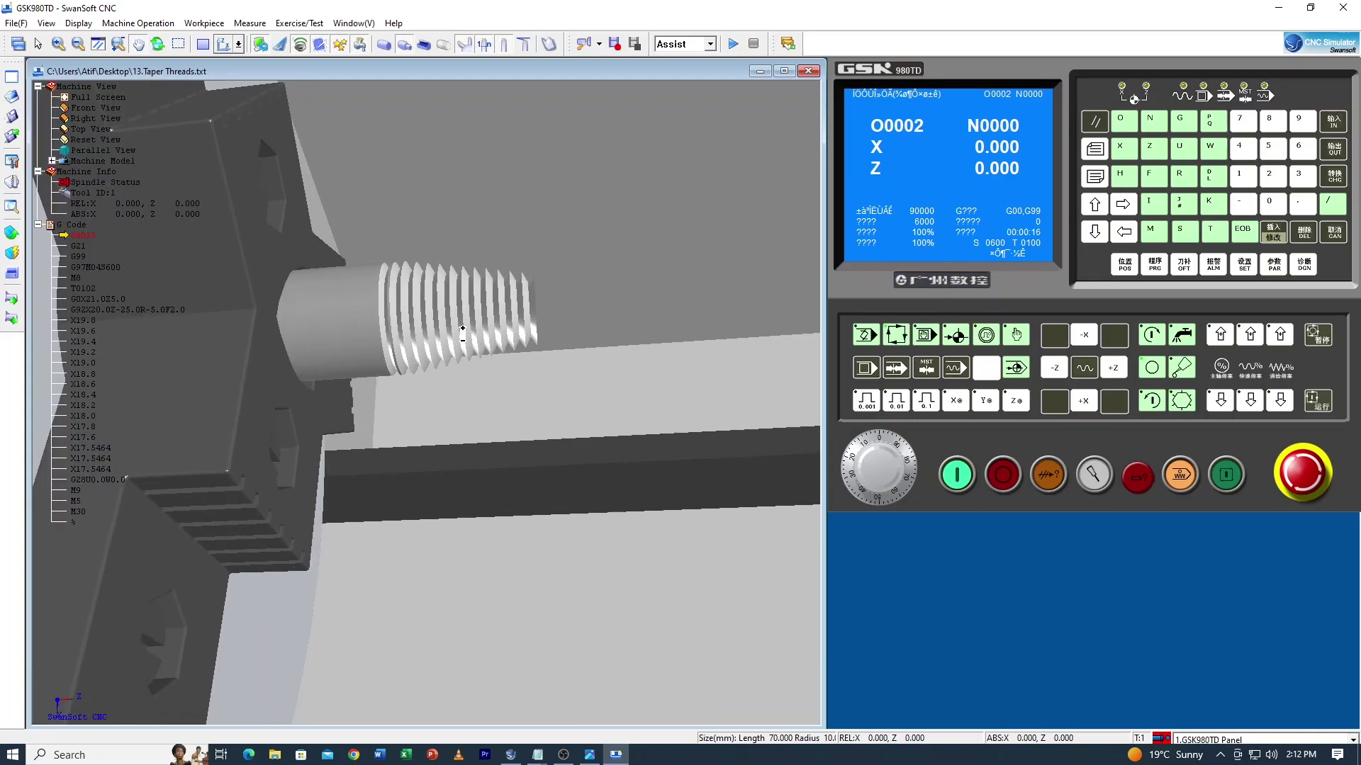
- Review the finished threaded part in the chuck from a wider view and from several angles
{"action": "scroll", "coordinate": [462, 333], "scroll_direction": "down", "scroll_amount": 5}
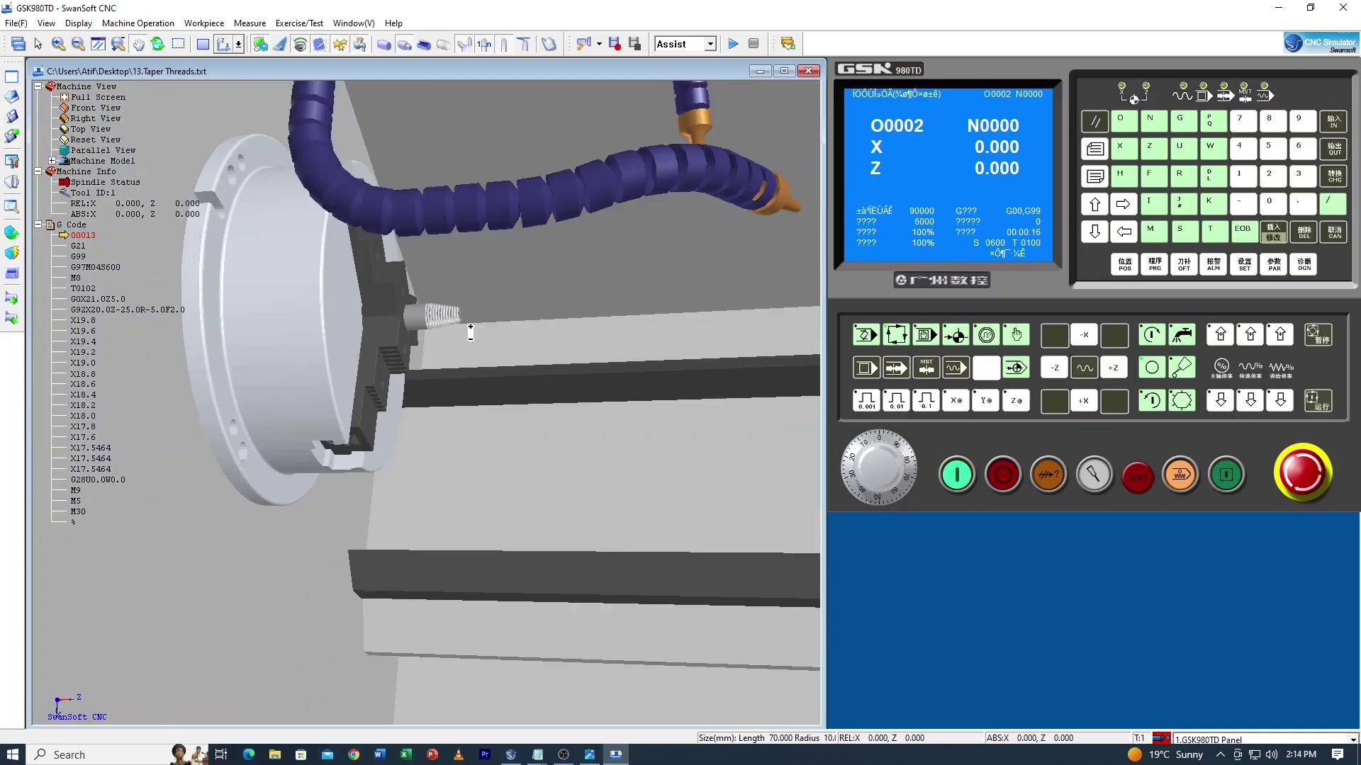
{"action": "scroll", "coordinate": [471, 333], "scroll_direction": "down", "scroll_amount": 3}
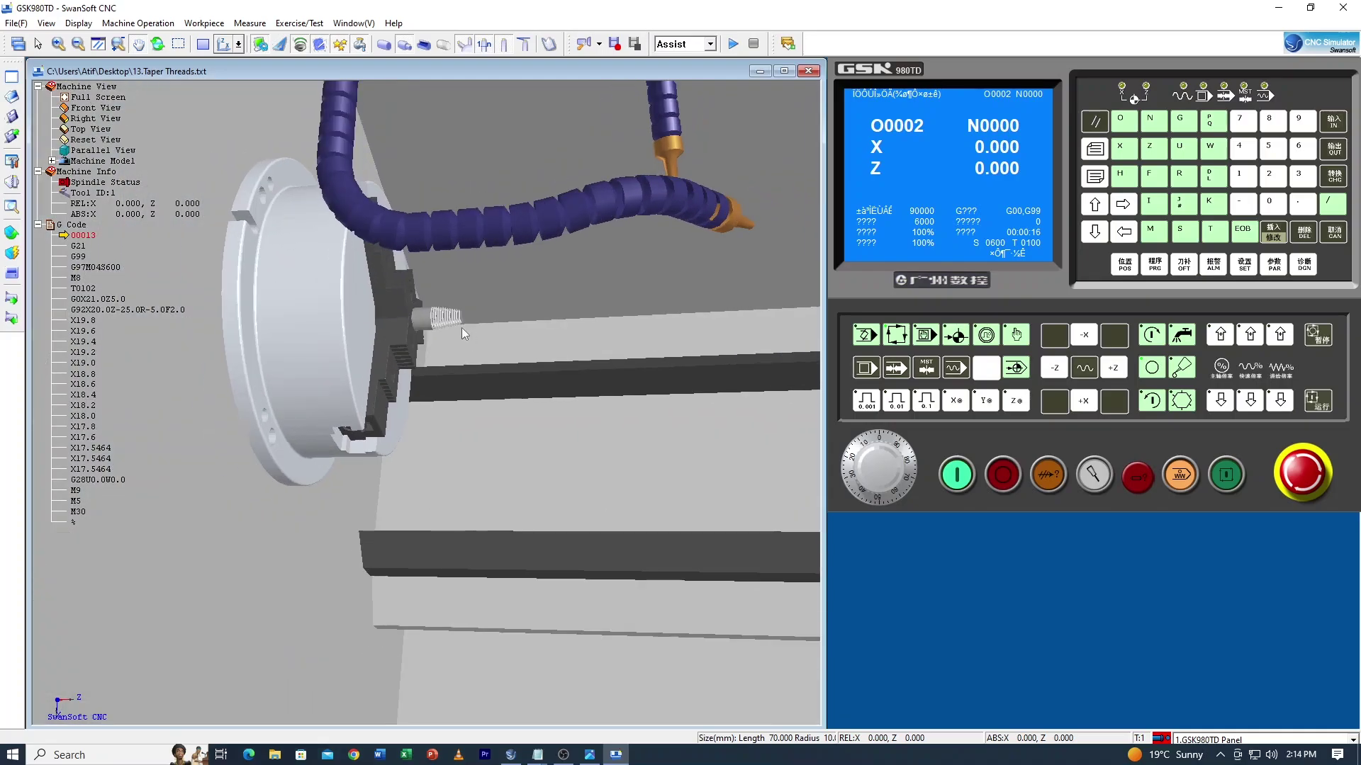
{"action": "scroll", "coordinate": [420, 307], "scroll_direction": "up", "scroll_amount": 5}
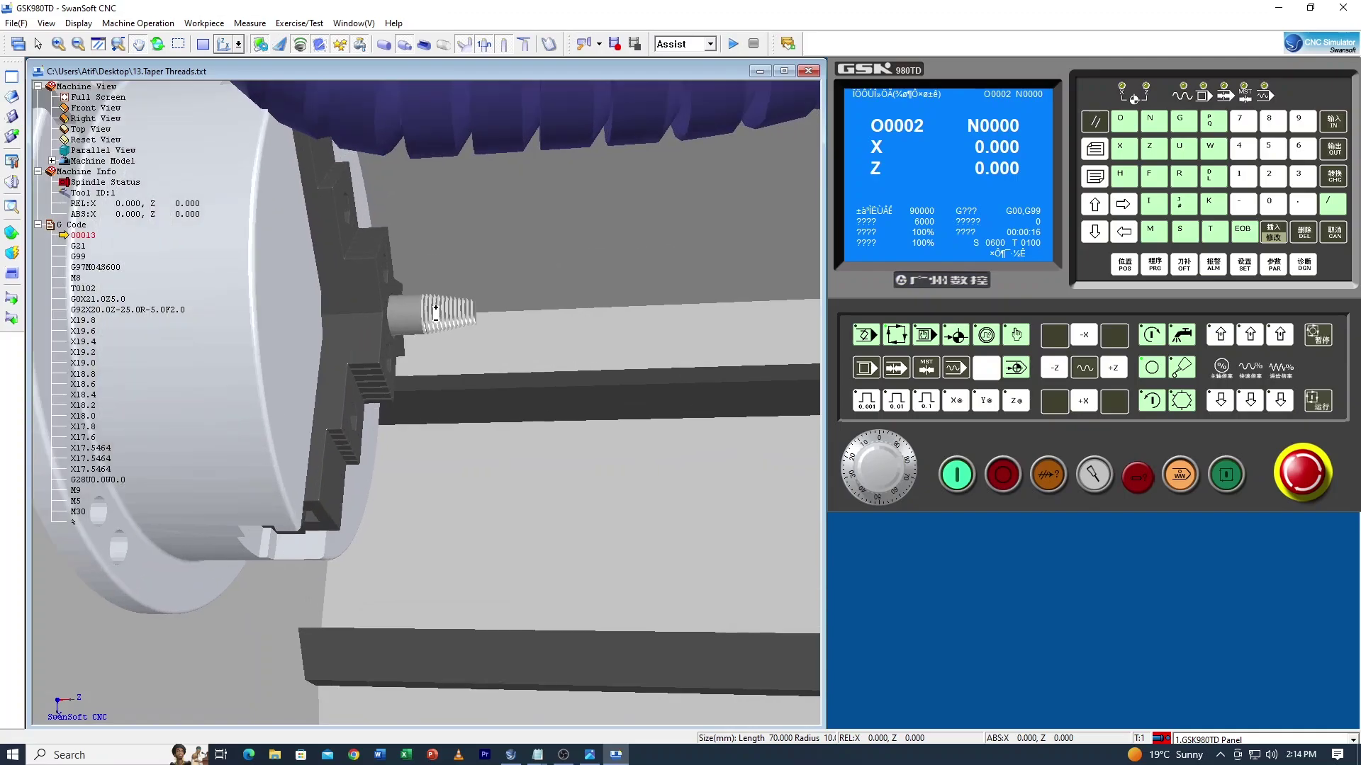
{"action": "scroll", "coordinate": [436, 312], "scroll_direction": "up", "scroll_amount": 2}
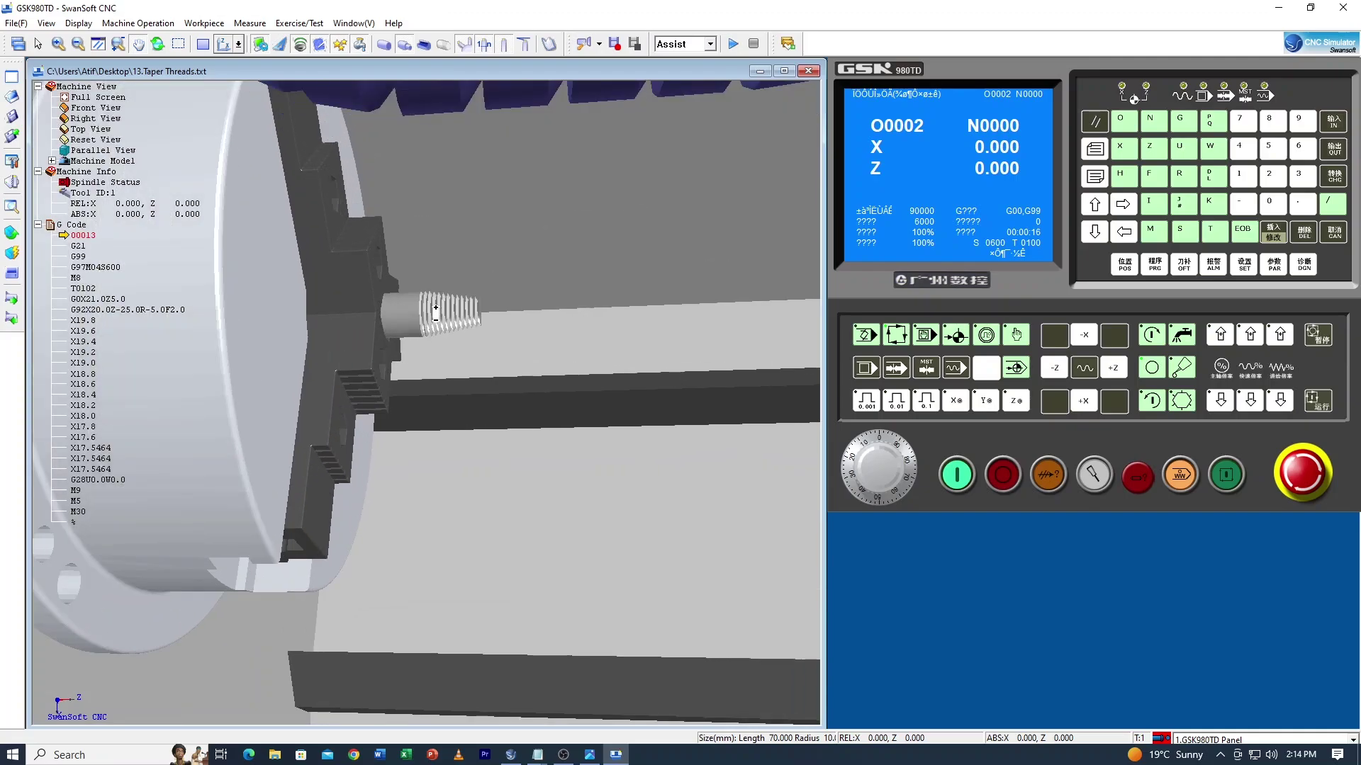
{"action": "scroll", "coordinate": [436, 312], "scroll_direction": "down", "scroll_amount": 3}
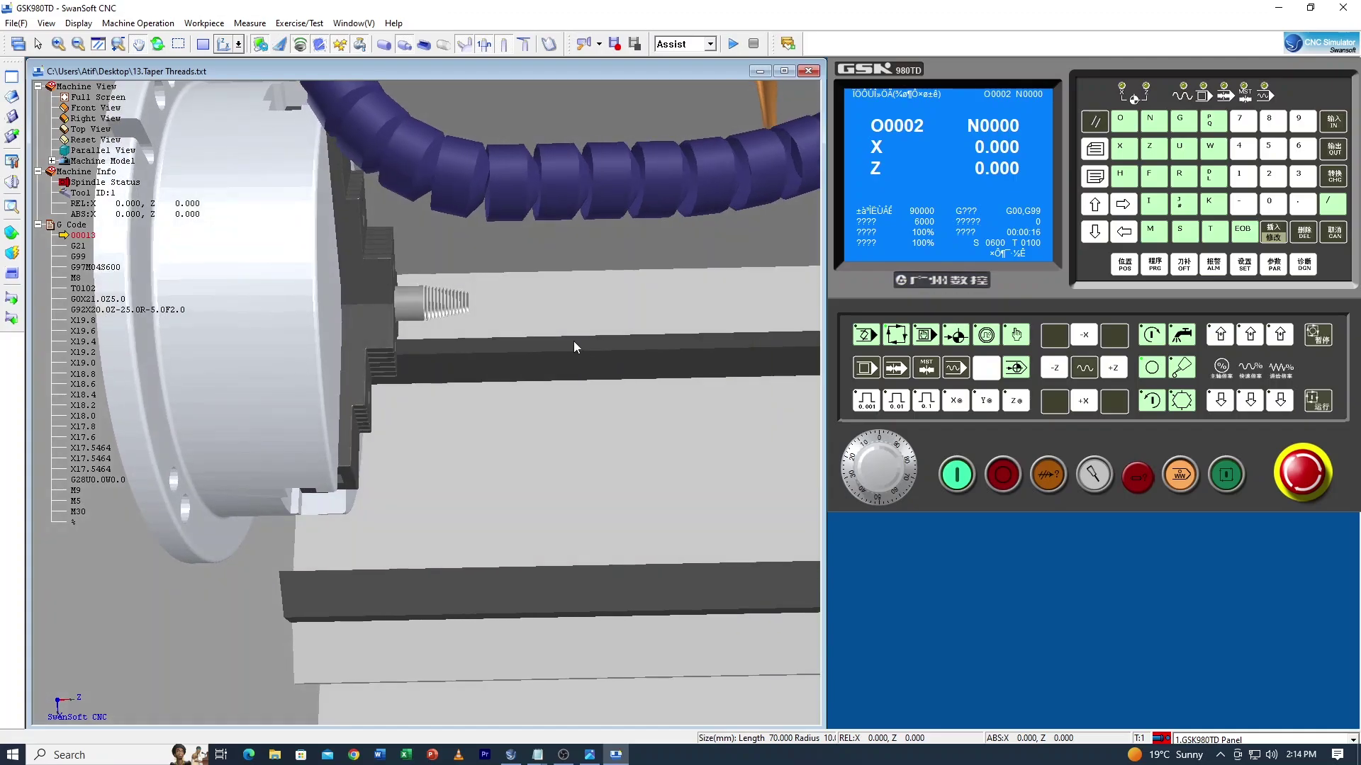
{"action": "scroll", "coordinate": [458, 307], "scroll_direction": "up", "scroll_amount": 4}
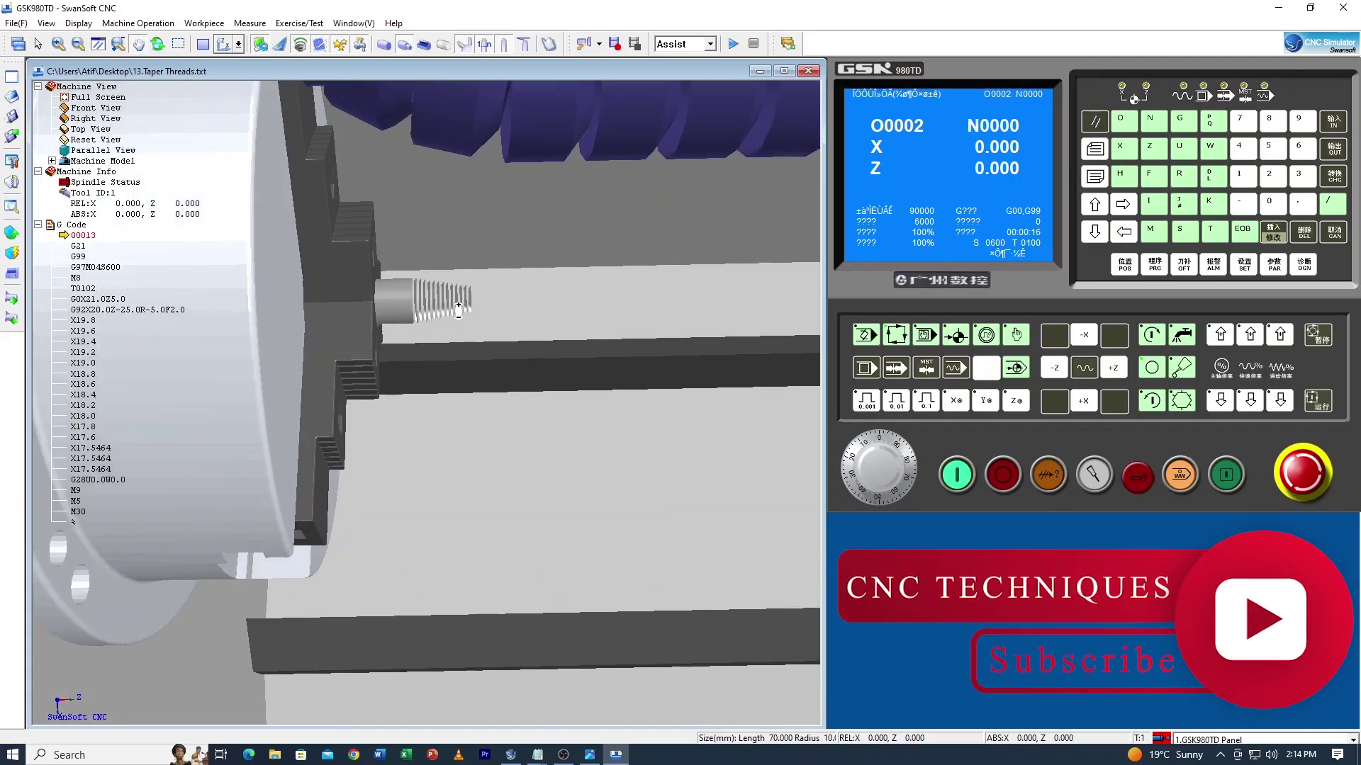
{"action": "scroll", "coordinate": [458, 306], "scroll_direction": "down", "scroll_amount": 2}
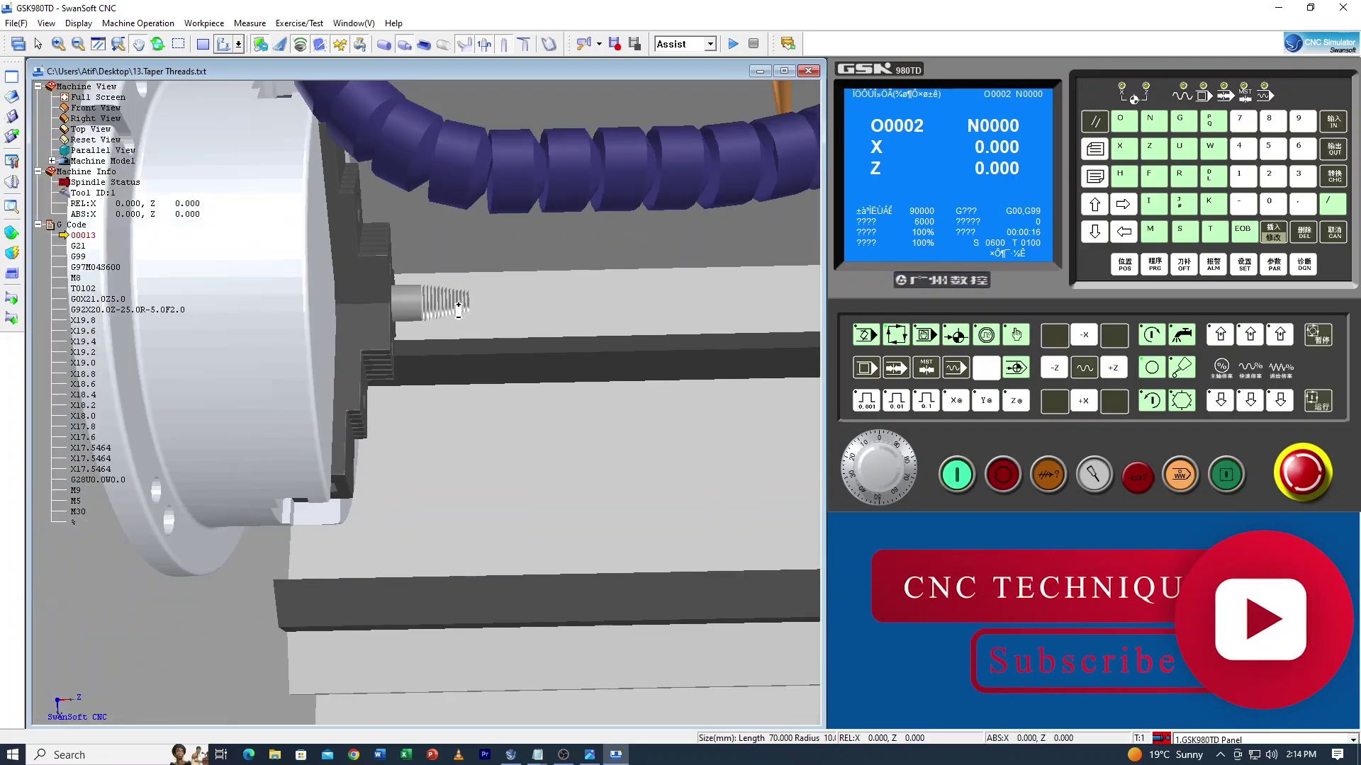
{"action": "scroll", "coordinate": [458, 310], "scroll_direction": "down", "scroll_amount": 2}
{"action": "middle_click_drag", "start_coordinate": [592, 337], "coordinate": [536, 331]}
{"action": "scroll", "coordinate": [479, 326], "scroll_direction": "up", "scroll_amount": 5}
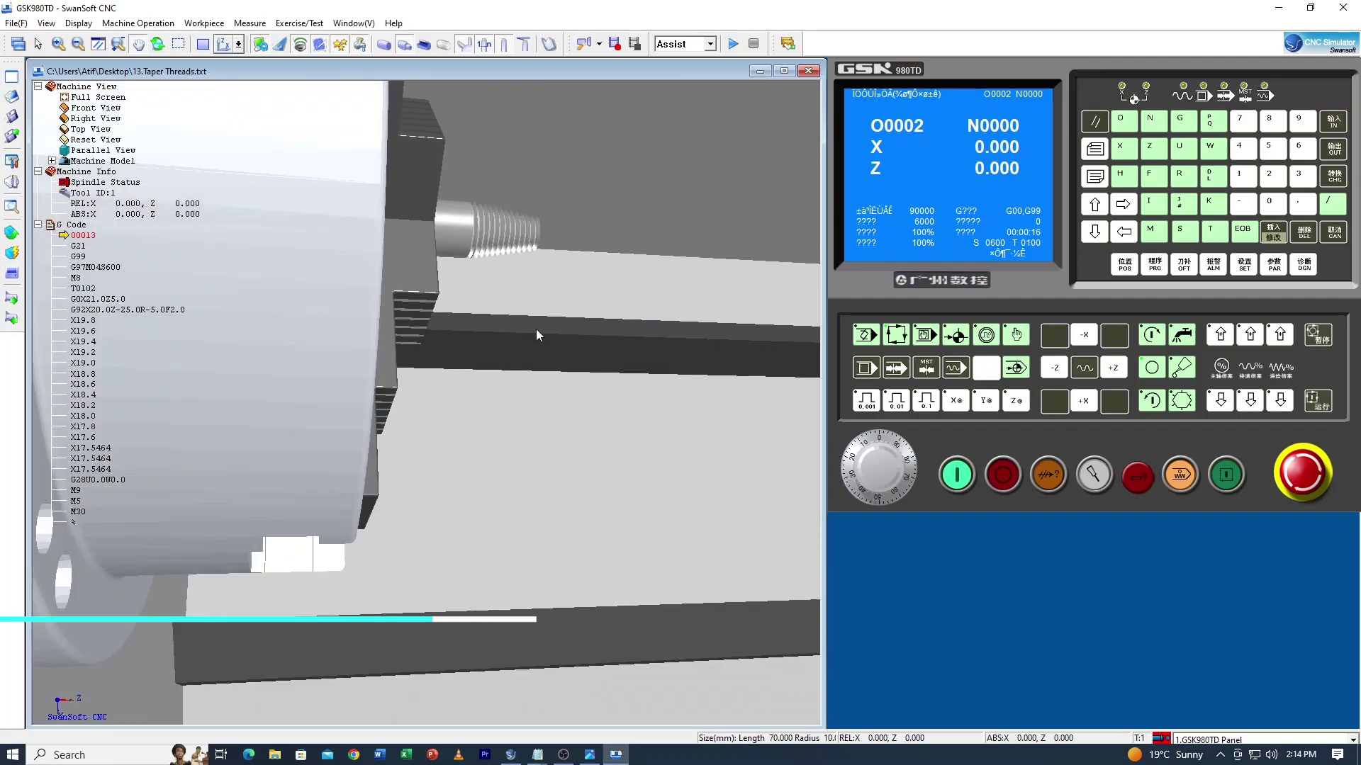